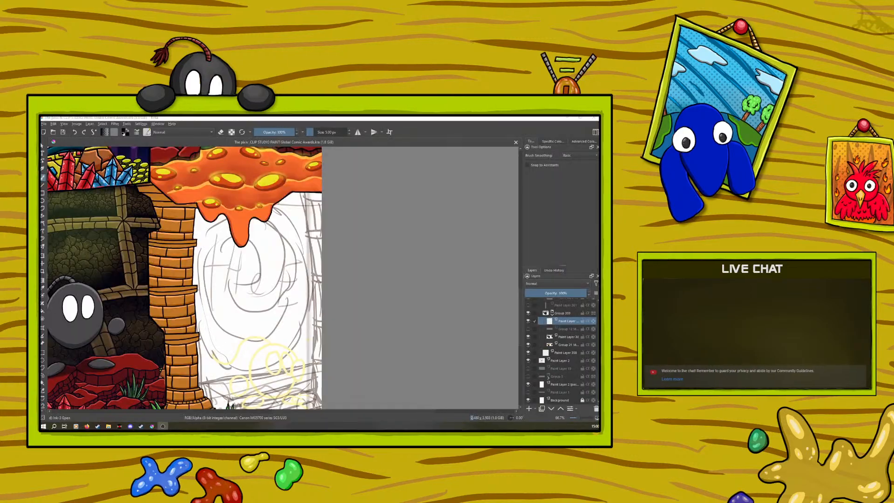
{"action": "key", "text": "alt+Tab"}
{"action": "key", "text": "alt+Tab"}
{"action": "scroll", "coordinate": [561, 349], "scroll_direction": "up", "scroll_amount": 3}
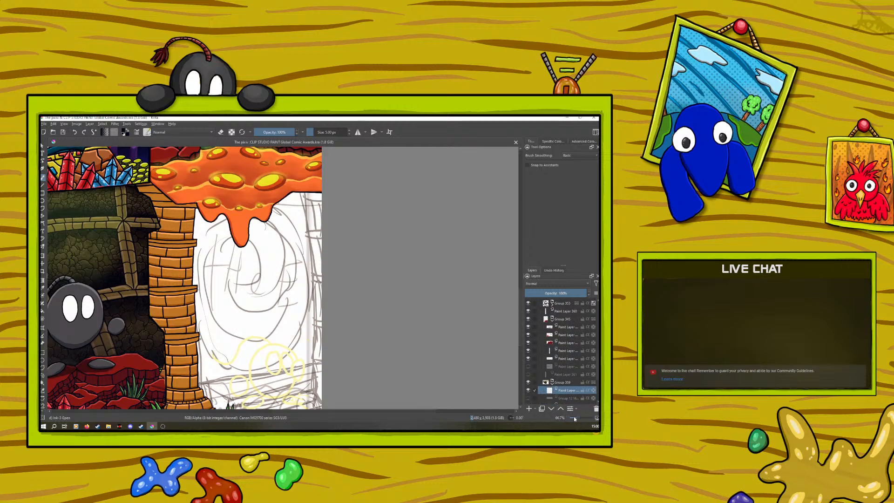
{"action": "left_click", "coordinate": [574, 419]}
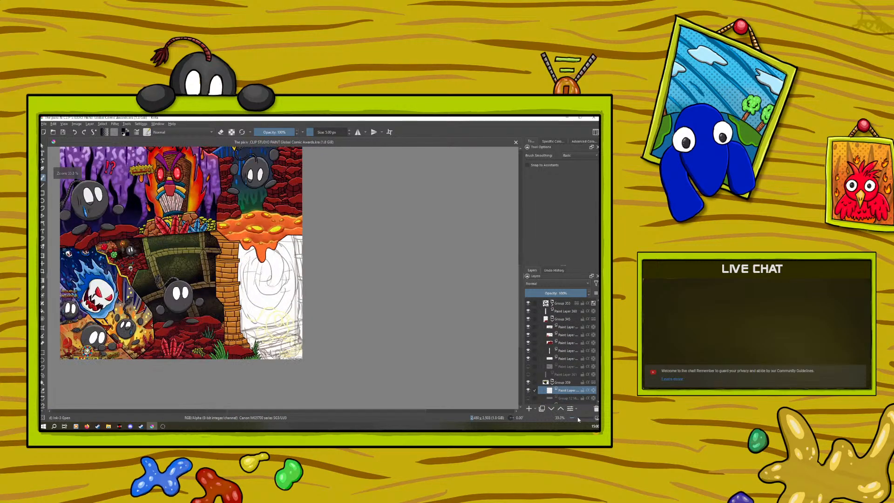
{"action": "left_click", "coordinate": [576, 417]}
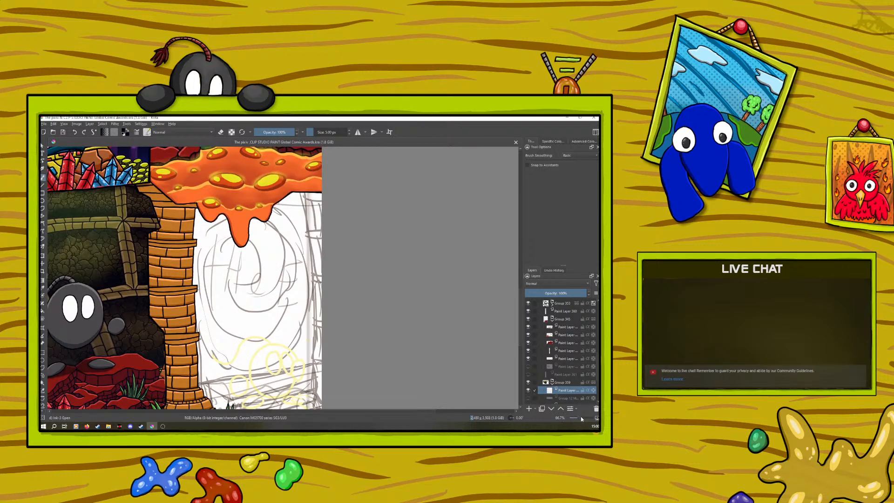
- Select the brick pillar's colour layer, collapsing the group below it, and toggle its visibility off and on to check it
{"action": "scroll", "coordinate": [594, 347], "scroll_direction": "up", "scroll_amount": 5}
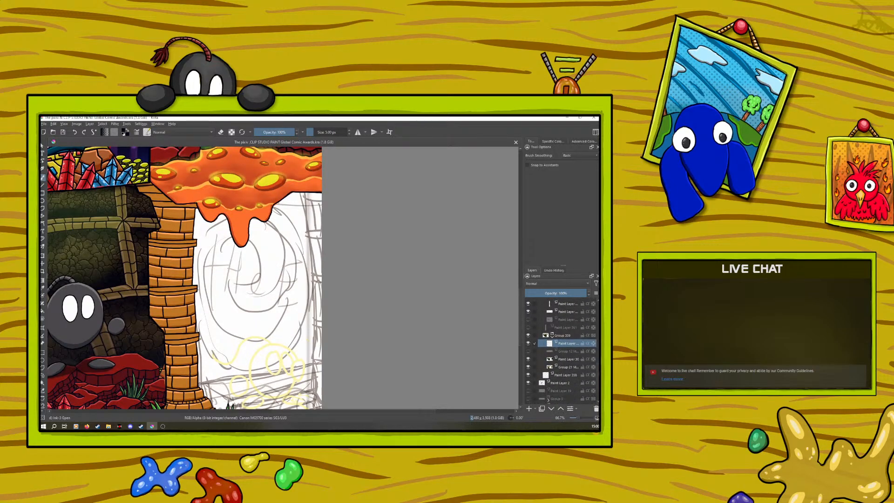
{"action": "scroll", "coordinate": [561, 350], "scroll_direction": "up", "scroll_amount": 5}
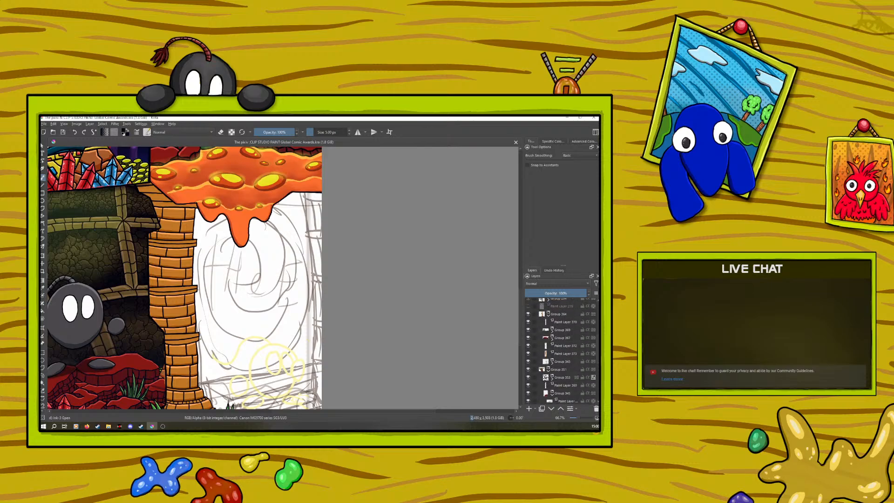
{"action": "left_click", "coordinate": [548, 369]}
{"action": "left_click", "coordinate": [561, 355]}
{"action": "left_click", "coordinate": [220, 133]}
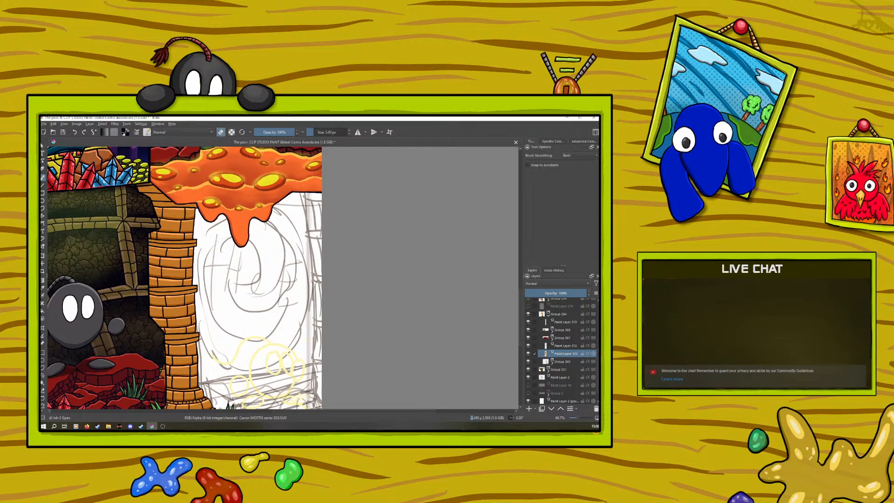
{"action": "left_click", "coordinate": [528, 354]}
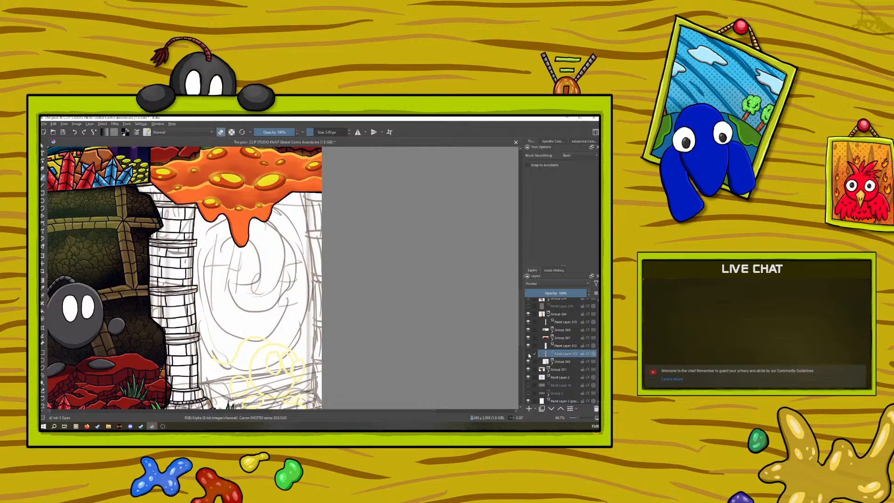
{"action": "left_click", "coordinate": [528, 353]}
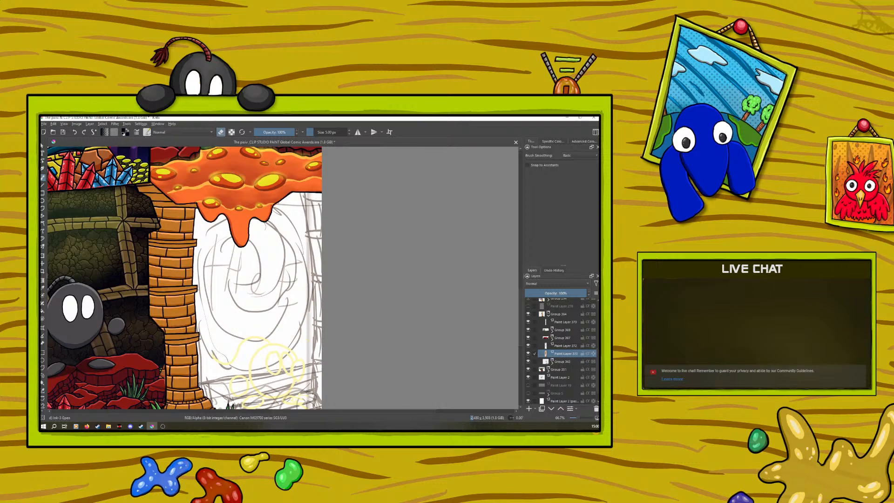
- Rotate the canvas so the brick pillar lies horizontally, return to the brush in painting mode and undo the last mark
{"action": "key", "text": "p"}
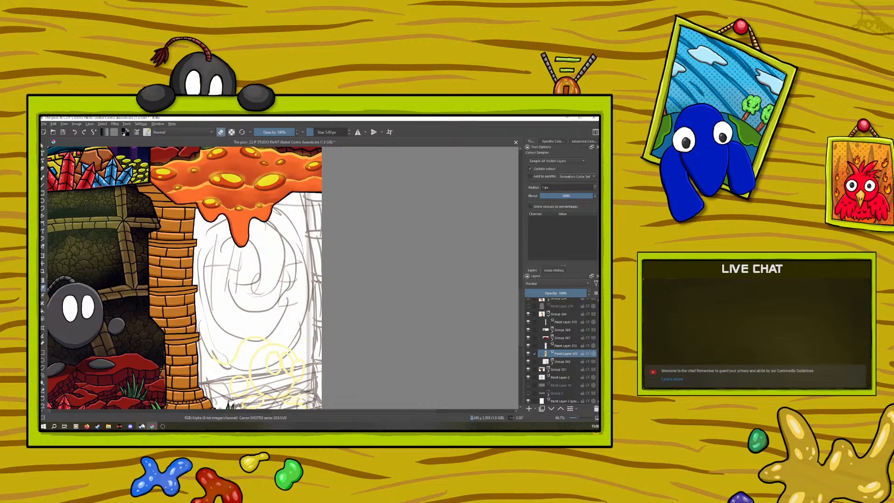
{"action": "key", "text": "b"}
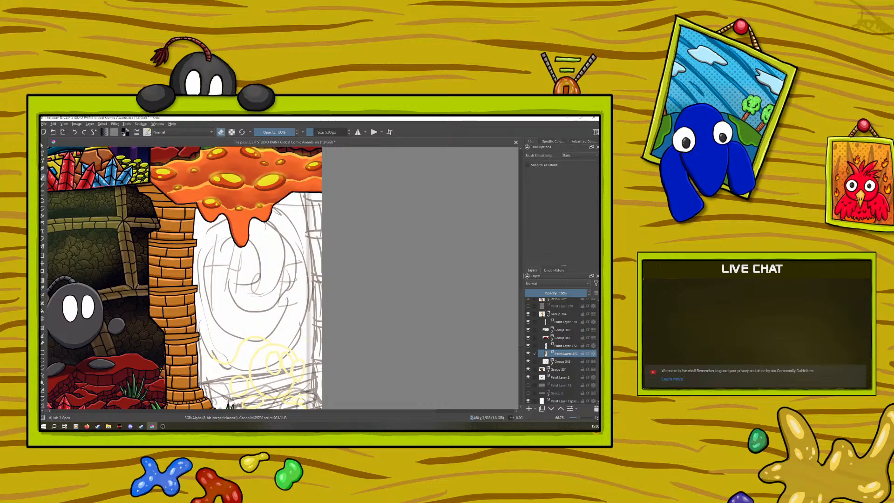
{"action": "key", "text": "p"}
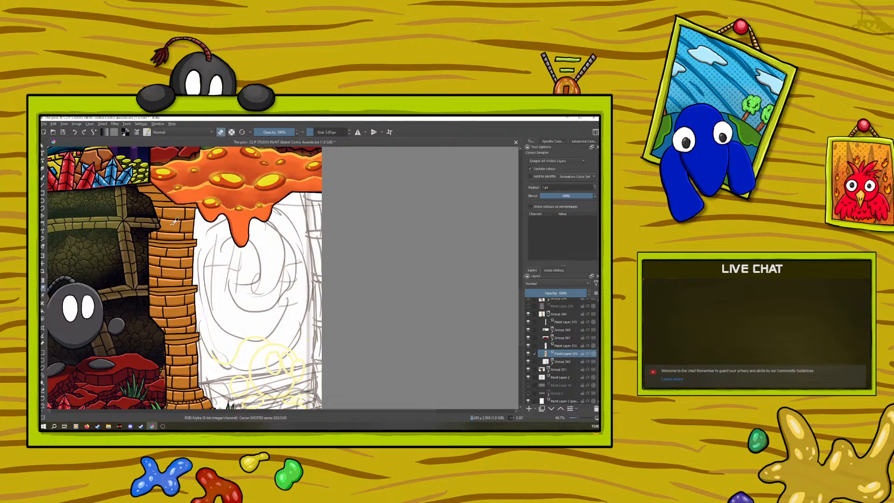
{"action": "key", "text": "b"}
{"action": "right_click", "coordinate": [142, 311]}
{"action": "left_click_drag", "start_coordinate": [148, 287], "coordinate": [116, 316]}
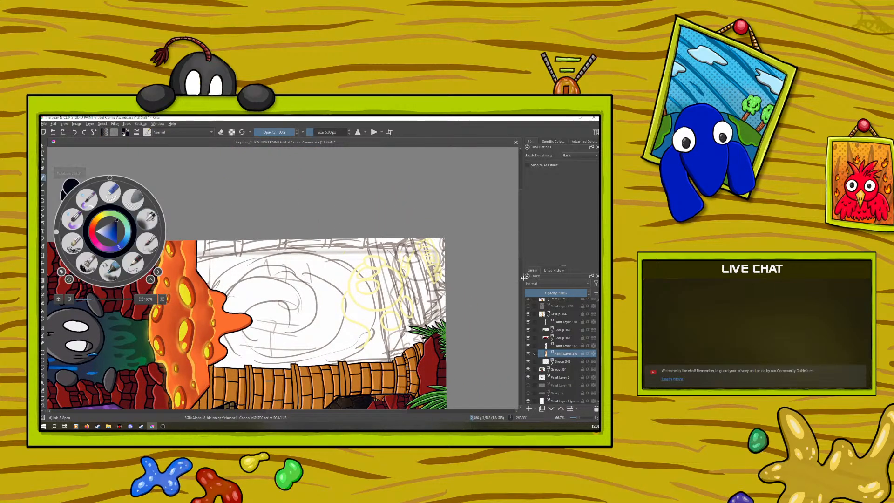
{"action": "left_click_drag", "start_coordinate": [522, 243], "coordinate": [526, 265]}
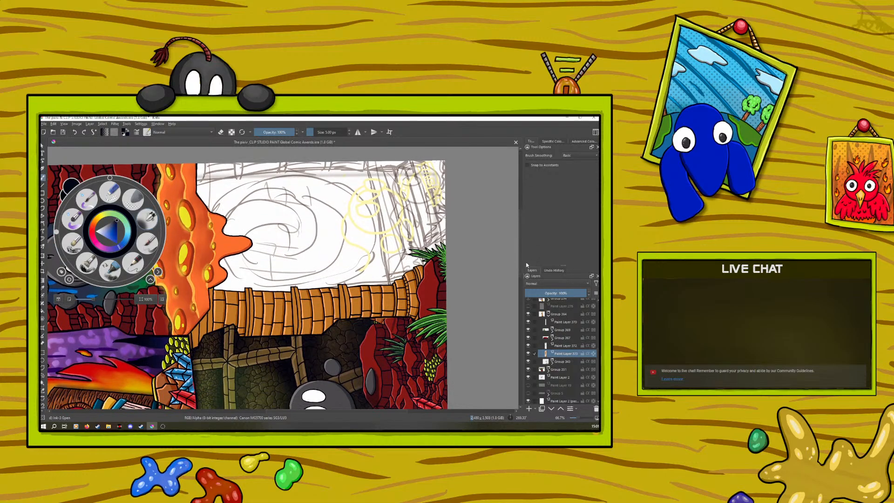
{"action": "left_click", "coordinate": [213, 295]}
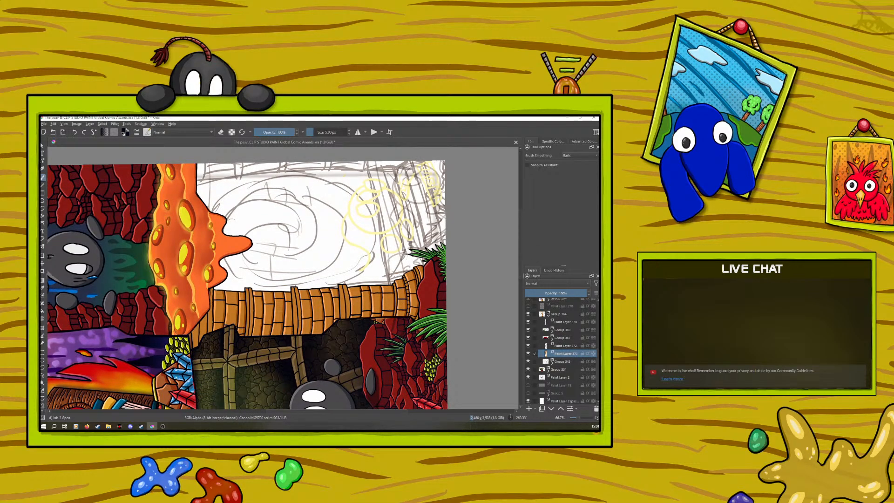
{"action": "left_click", "coordinate": [75, 132]}
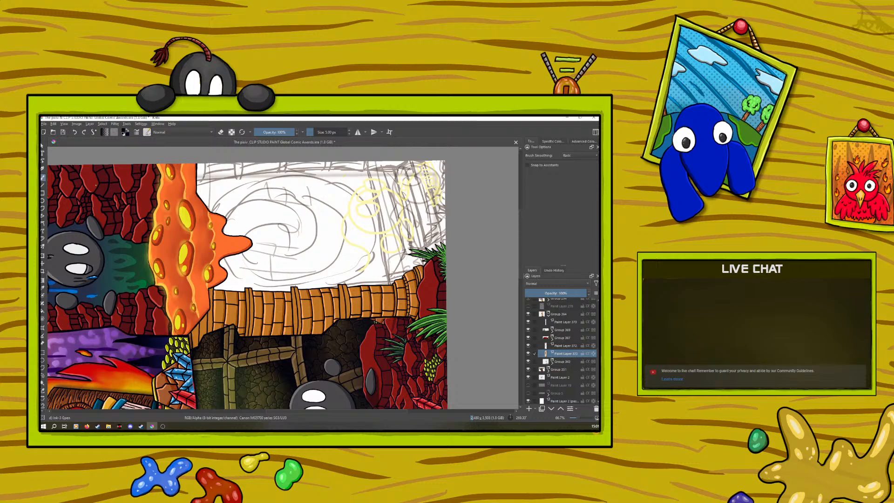
- Sample a light orange from the brick pillar as the brush colour and set the brush size to about 11 px
{"action": "left_click", "coordinate": [42, 289]}
{"action": "left_click", "coordinate": [214, 307]}
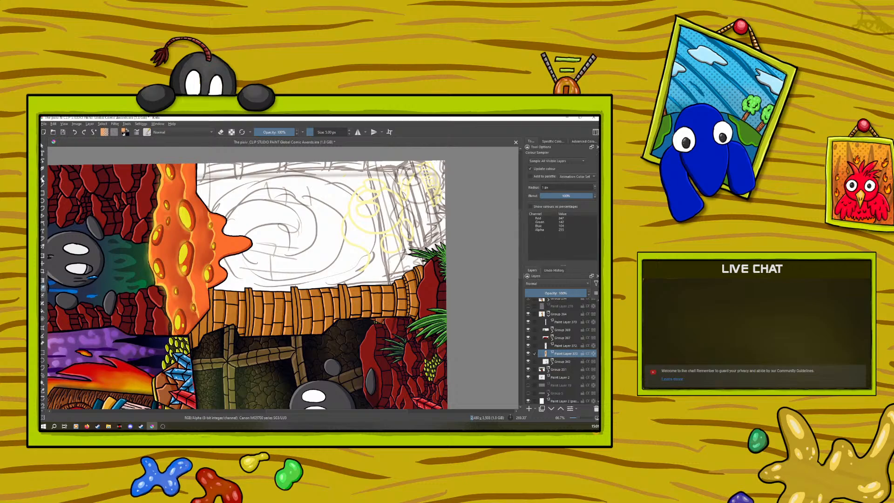
{"action": "left_click", "coordinate": [43, 176]}
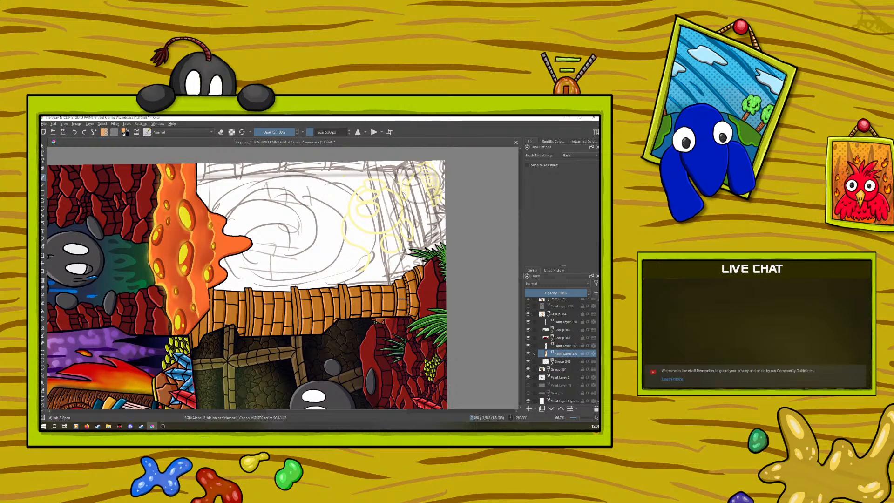
{"action": "left_click", "coordinate": [317, 132]}
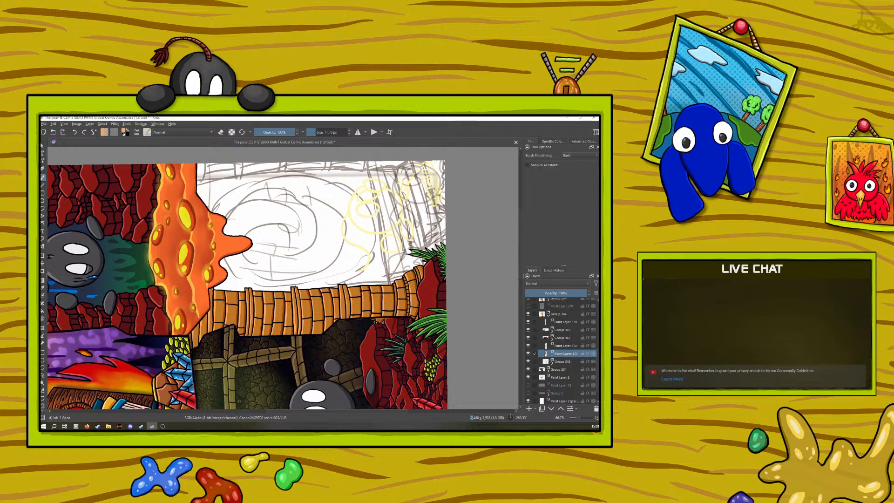
{"action": "left_click_drag", "start_coordinate": [268, 411], "coordinate": [308, 406]}
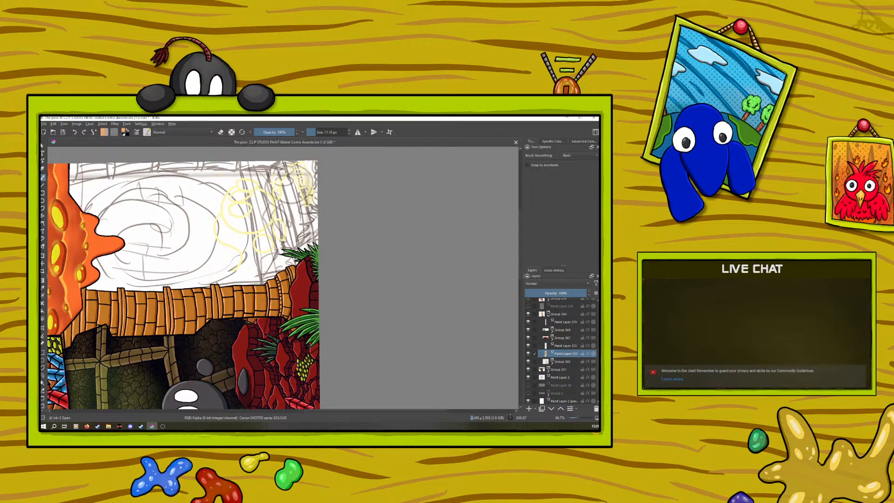
- Resample the brush colour from the pillar, first a dark brown and finally the brick orange, and undo the last stroke
{"action": "left_click", "coordinate": [44, 294]}
{"action": "left_click", "coordinate": [114, 289]}
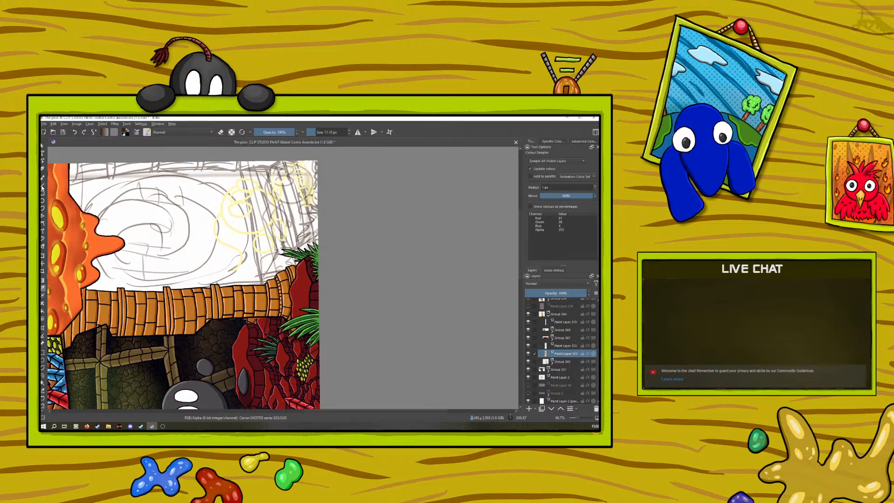
{"action": "left_click", "coordinate": [42, 178]}
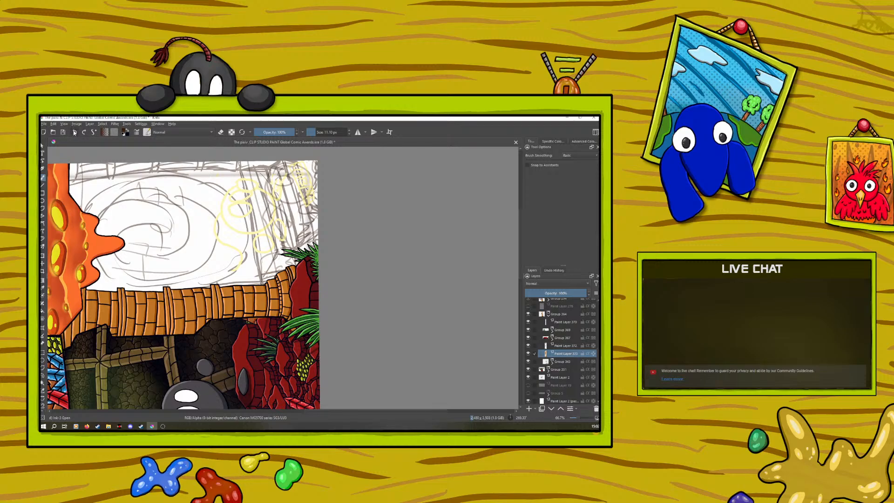
{"action": "left_click", "coordinate": [43, 289]}
{"action": "left_click", "coordinate": [96, 312]}
{"action": "left_click", "coordinate": [42, 178]}
{"action": "left_click", "coordinate": [76, 133]}
- Try a short orange stroke on the pillar's bricks near the lava and undo it
{"action": "left_click_drag", "start_coordinate": [307, 412], "coordinate": [258, 413]}
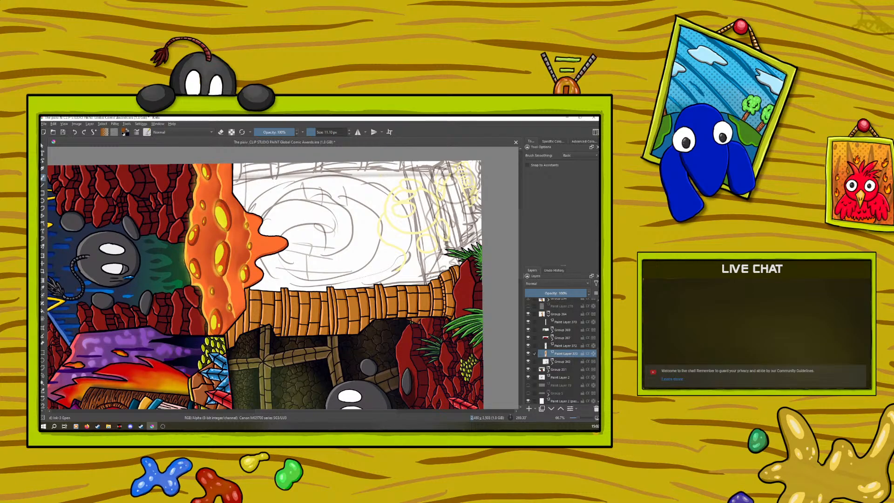
{"action": "left_click_drag", "start_coordinate": [247, 299], "coordinate": [247, 307]}
{"action": "left_click", "coordinate": [75, 132]}
{"action": "left_click_drag", "start_coordinate": [274, 411], "coordinate": [307, 411]}
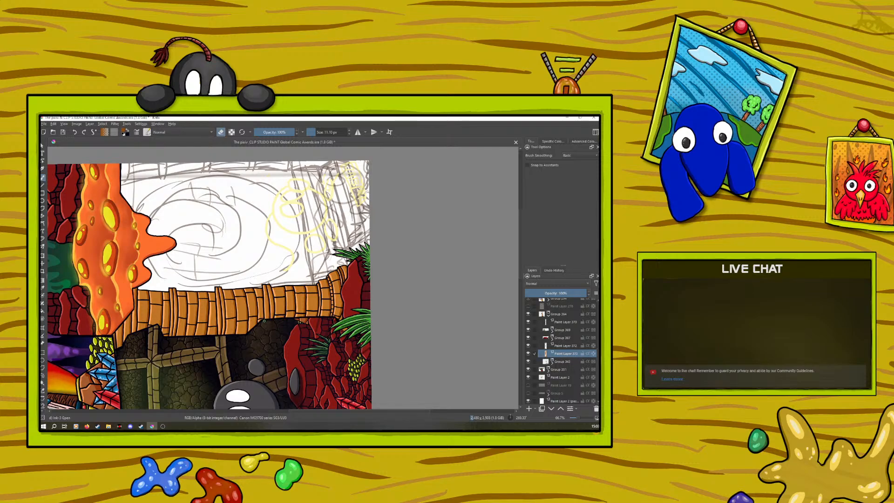
- Rotate the canvas back to nearly upright and add a new paint layer above the pillar's colour layer
{"action": "right_click", "coordinate": [132, 330]}
{"action": "left_click_drag", "start_coordinate": [79, 330], "coordinate": [135, 264]}
{"action": "right_click", "coordinate": [135, 264]}
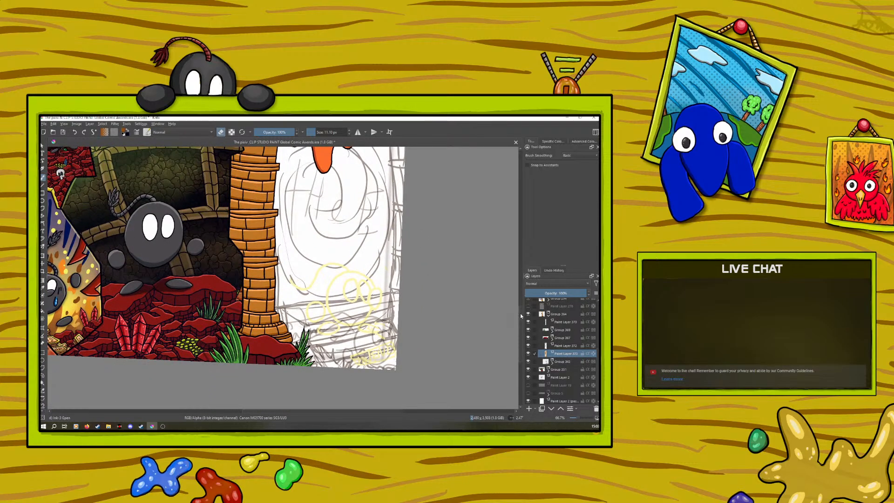
{"action": "left_click_drag", "start_coordinate": [521, 315], "coordinate": [522, 300]}
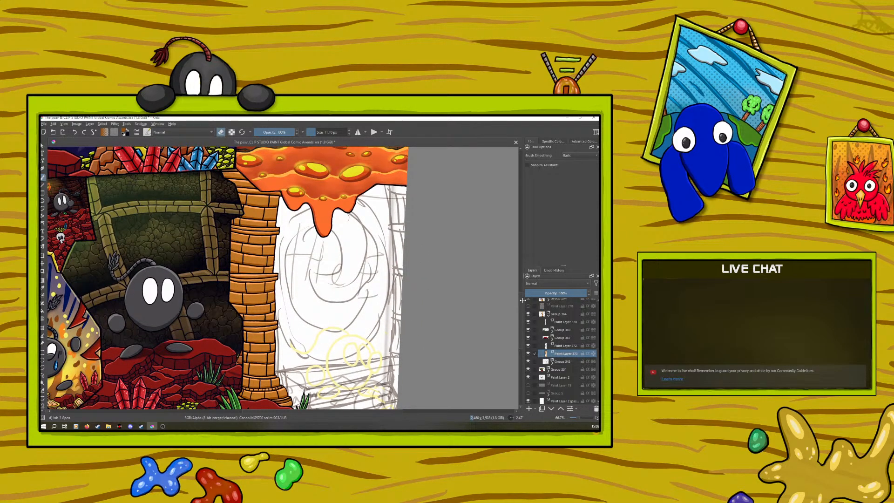
{"action": "left_click", "coordinate": [533, 408]}
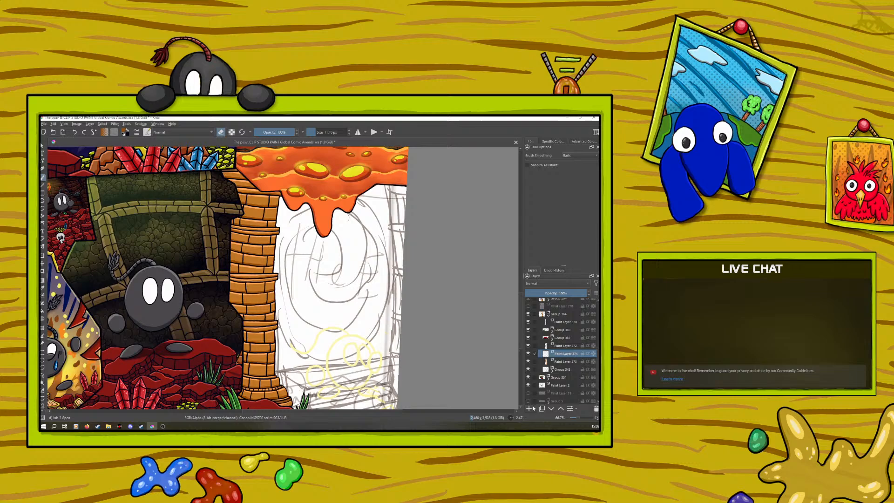
- Paint dark brown shading down the brick pillar's cave-side edge with a brush of about 140 px
{"action": "right_click", "coordinate": [198, 270]}
{"action": "left_click", "coordinate": [193, 274]}
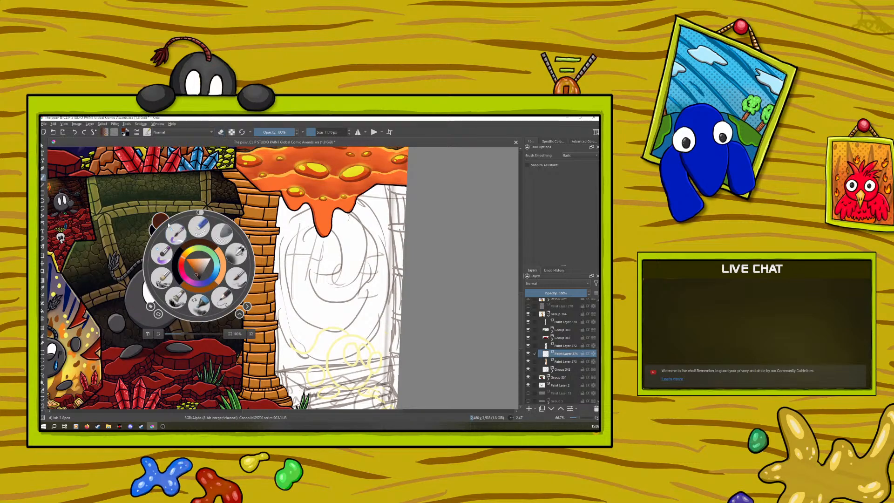
{"action": "right_click", "coordinate": [157, 148]}
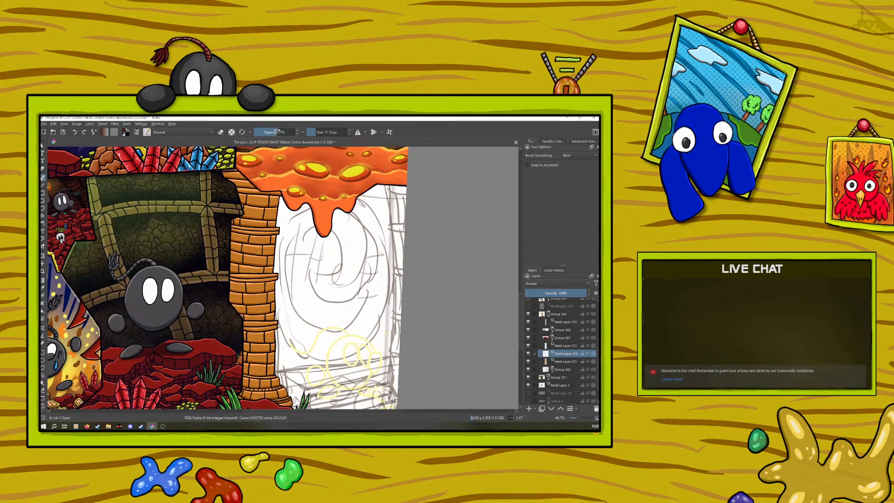
{"action": "left_click_drag", "start_coordinate": [320, 132], "coordinate": [328, 132]}
{"action": "mouse_move", "coordinate": [226, 176]}
{"action": "left_mouse_down"}
{"action": "mouse_move", "coordinate": [230, 188]}
{"action": "mouse_move", "coordinate": [226, 174]}
{"action": "left_mouse_up"}
{"action": "mouse_move", "coordinate": [236, 174]}
{"action": "left_mouse_down"}
{"action": "mouse_move", "coordinate": [232, 268]}
{"action": "mouse_move", "coordinate": [244, 392]}
{"action": "left_mouse_up"}
- Lower the shading layer's opacity to just under 50% and extend the dark strokes at the pillar's base and top
{"action": "left_click", "coordinate": [555, 293]}
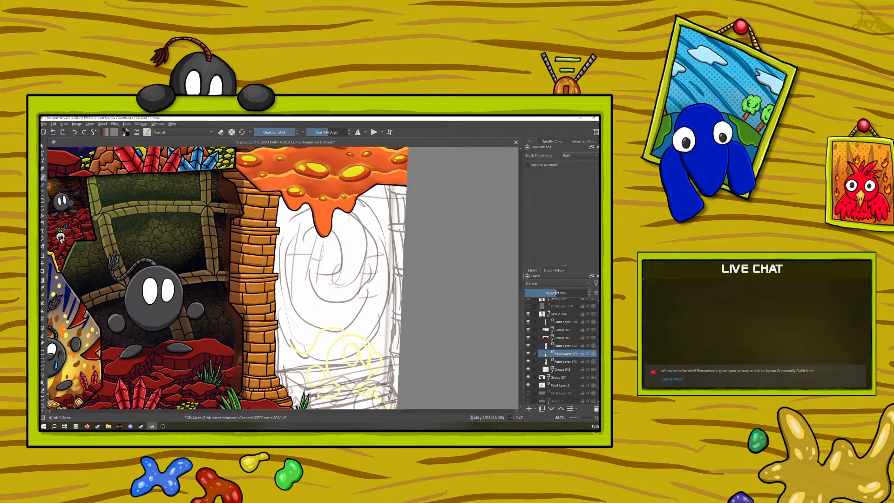
{"action": "left_click_drag", "start_coordinate": [555, 293], "coordinate": [554, 293]}
{"action": "left_click_drag", "start_coordinate": [246, 337], "coordinate": [248, 404]}
{"action": "left_click_drag", "start_coordinate": [243, 163], "coordinate": [237, 195]}
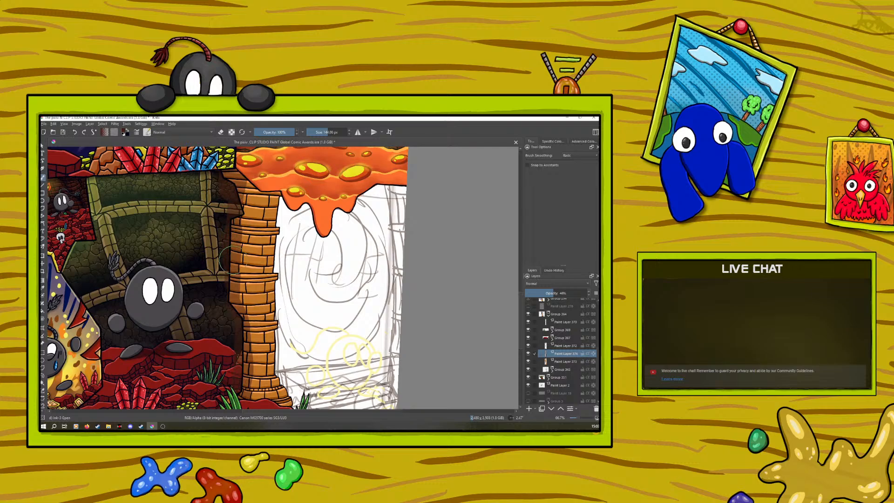
- Sample a blue from the swirl in the portal reference image, then return to the comic page with the brush
{"action": "left_click_drag", "start_coordinate": [577, 418], "coordinate": [579, 417]}
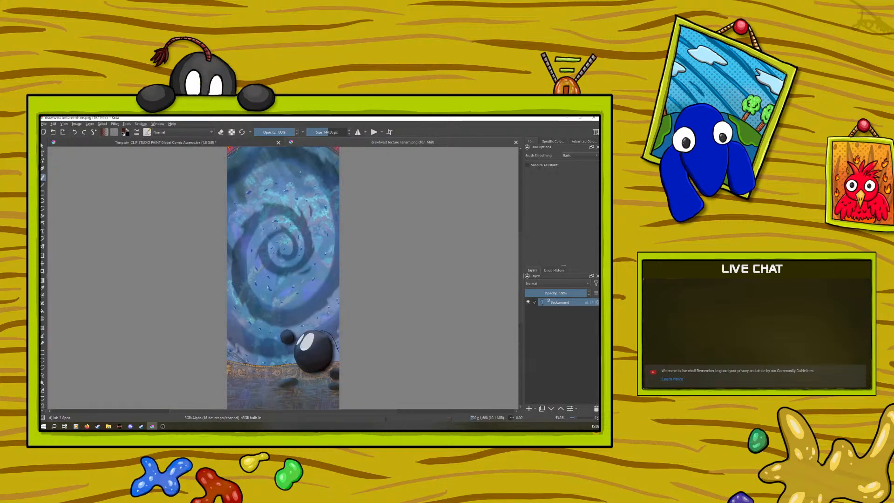
{"action": "left_click", "coordinate": [43, 290]}
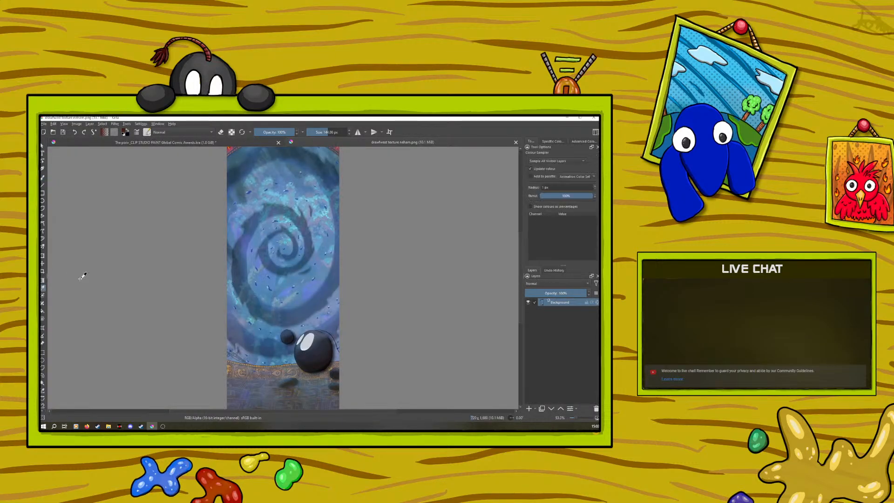
{"action": "left_click", "coordinate": [267, 276]}
{"action": "key", "text": "b"}
{"action": "left_click", "coordinate": [123, 142]}
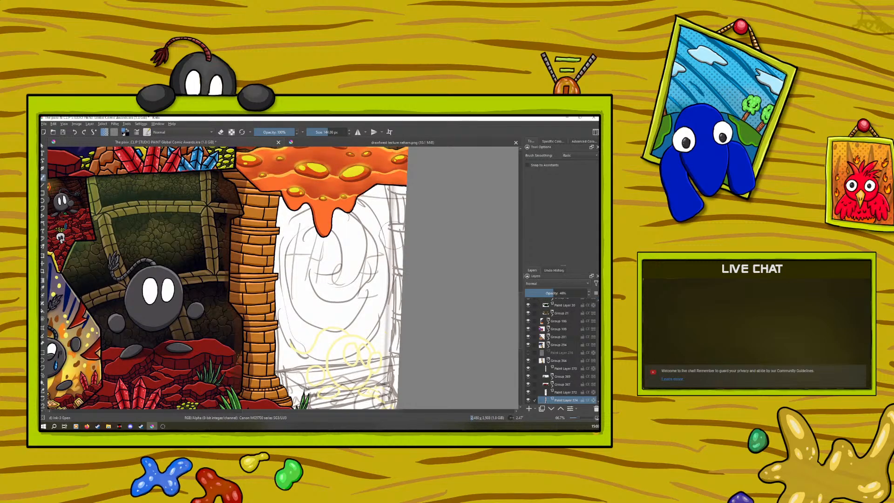
- Lower the brush opacity to about 80%, undo the last stroke and paint blue light down the pillar's portal-side edge
{"action": "mouse_move", "coordinate": [316, 132]}
{"action": "left_mouse_down"}
{"action": "mouse_move", "coordinate": [326, 131]}
{"action": "mouse_move", "coordinate": [281, 132]}
{"action": "left_mouse_up"}
{"action": "left_click", "coordinate": [75, 132]}
{"action": "mouse_move", "coordinate": [272, 199]}
{"action": "left_mouse_down"}
{"action": "mouse_move", "coordinate": [270, 373]}
{"action": "mouse_move", "coordinate": [288, 394]}
{"action": "left_mouse_up"}
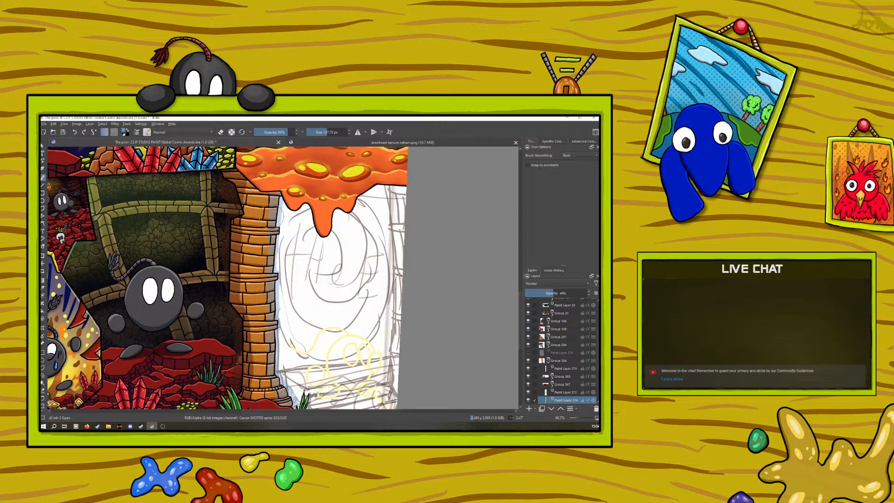
- Choose a lighter blue and paint over the pillar's portal-side edge from the lava down to its base
{"action": "right_click", "coordinate": [271, 235]}
{"action": "left_click", "coordinate": [269, 239]}
{"action": "left_click", "coordinate": [257, 157]}
{"action": "left_click_drag", "start_coordinate": [279, 193], "coordinate": [277, 320]}
{"action": "mouse_move", "coordinate": [276, 280]}
{"action": "left_mouse_down"}
{"action": "mouse_move", "coordinate": [276, 374]}
{"action": "mouse_move", "coordinate": [275, 320]}
{"action": "mouse_move", "coordinate": [278, 384]}
{"action": "mouse_move", "coordinate": [289, 405]}
{"action": "left_mouse_up"}
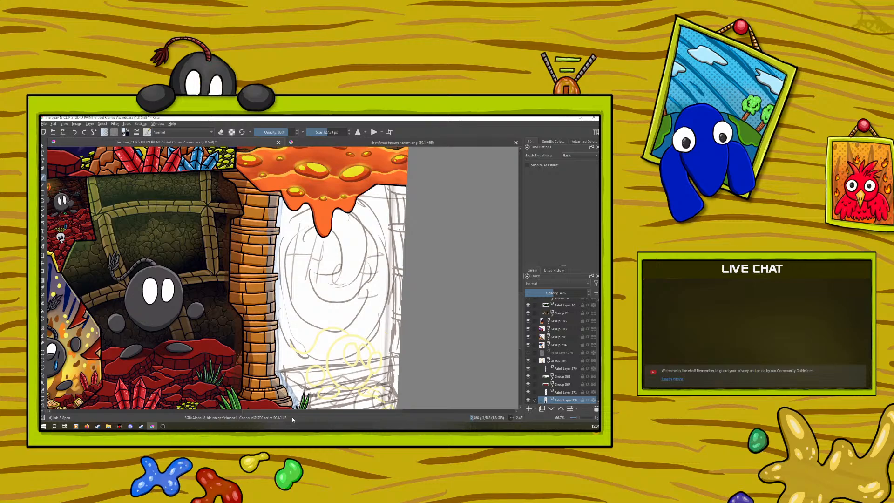
- Switch to the Blender Basic brush with a size of about 89 px for softening the pillar's light
{"action": "left_click", "coordinate": [148, 133]}
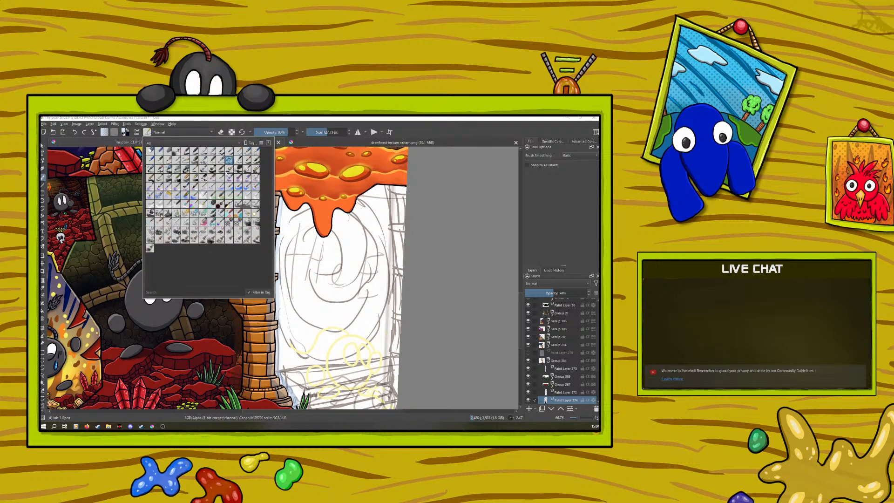
{"action": "left_click", "coordinate": [247, 195]}
{"action": "right_click", "coordinate": [295, 427]}
{"action": "left_click", "coordinate": [259, 193]}
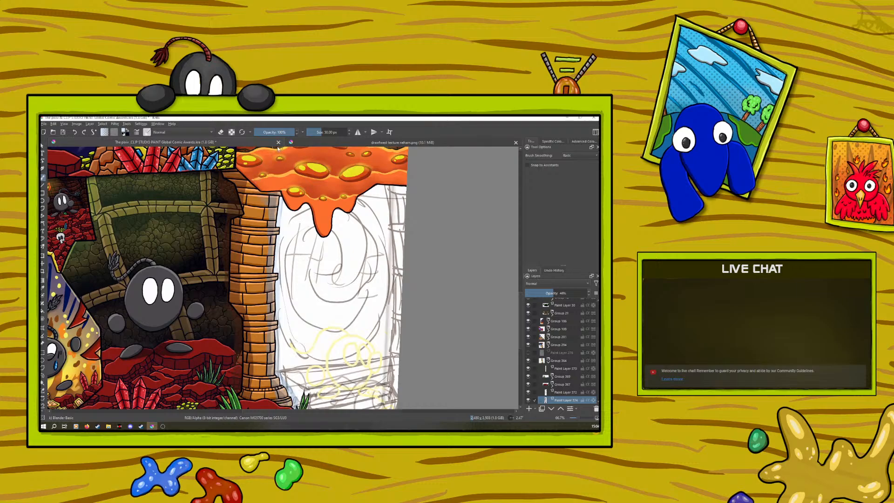
{"action": "left_click_drag", "start_coordinate": [321, 132], "coordinate": [323, 132]}
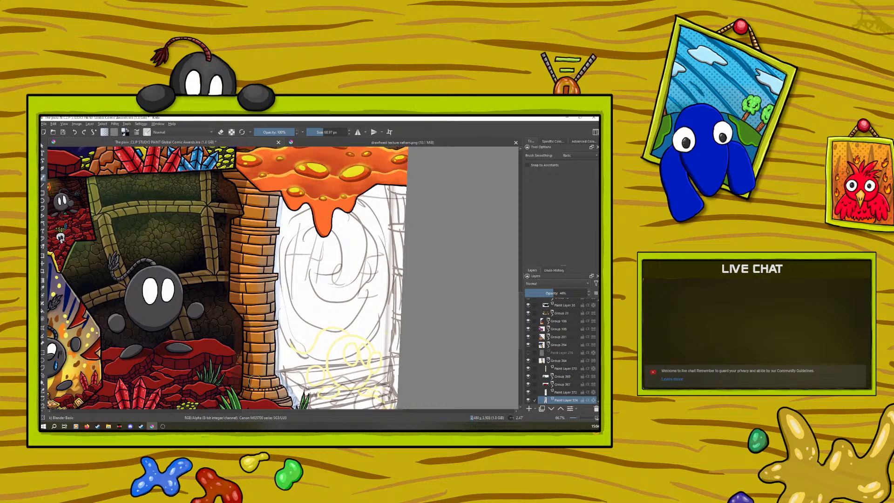
{"action": "left_click_drag", "start_coordinate": [578, 419], "coordinate": [579, 421]}
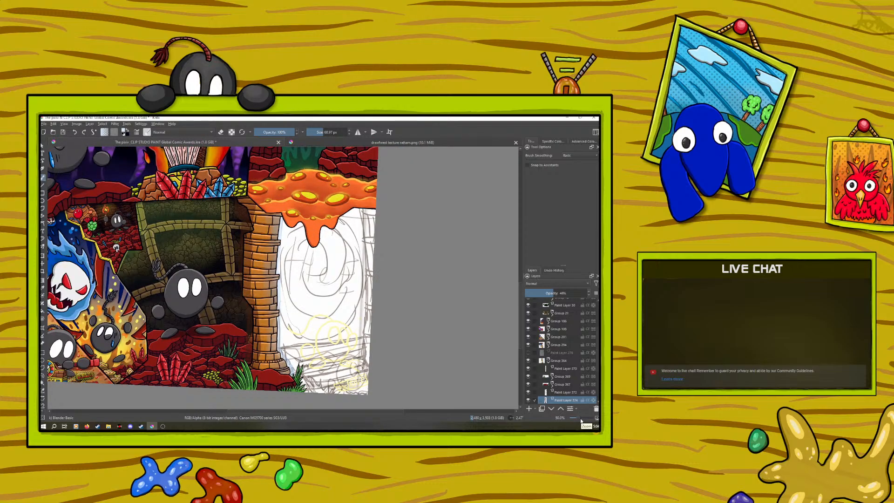
- Enlarge the Eraser Circle brush, erase light along the pillar's portal-side edge and undo the last stroke
{"action": "key", "text": "slash"}
{"action": "left_click_drag", "start_coordinate": [278, 259], "coordinate": [278, 222]}
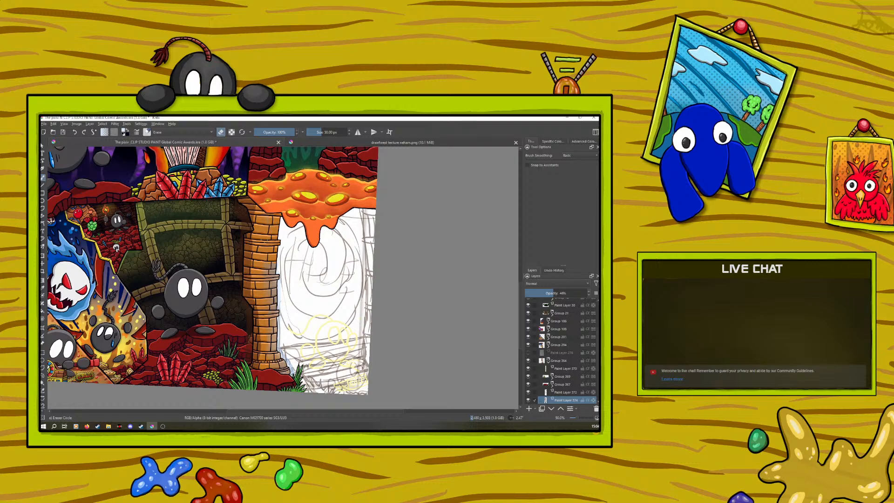
{"action": "left_click_drag", "start_coordinate": [313, 132], "coordinate": [327, 133]}
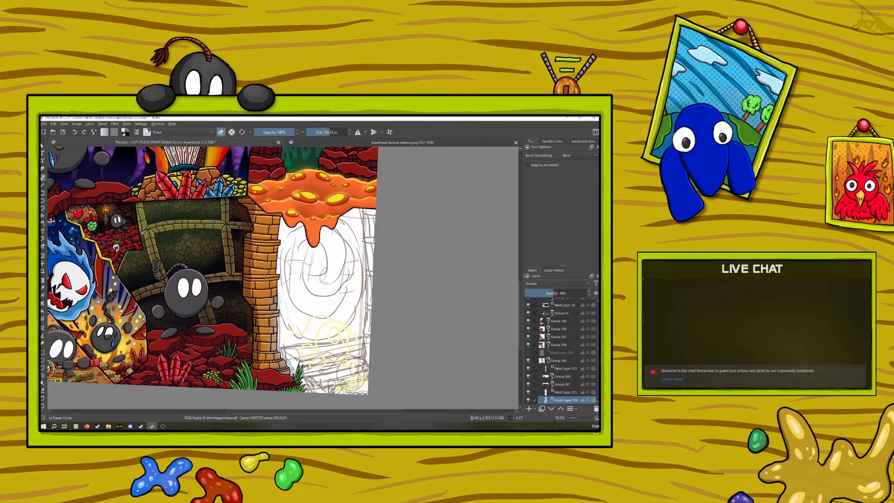
{"action": "right_click", "coordinate": [281, 338]}
{"action": "left_click_drag", "start_coordinate": [279, 332], "coordinate": [287, 368]}
{"action": "right_click", "coordinate": [286, 368]}
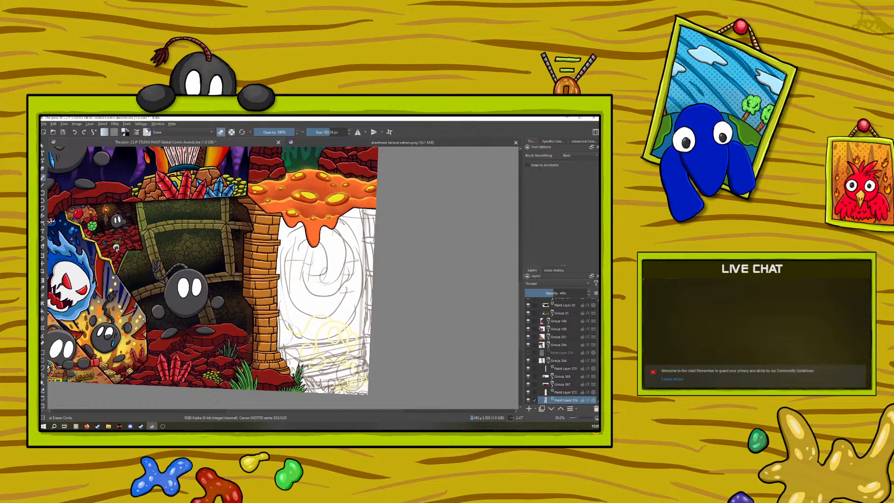
{"action": "left_click", "coordinate": [73, 133]}
- Sample an orange from the pillar's bricks and lighten it to a pale orange
{"action": "right_click", "coordinate": [273, 276]}
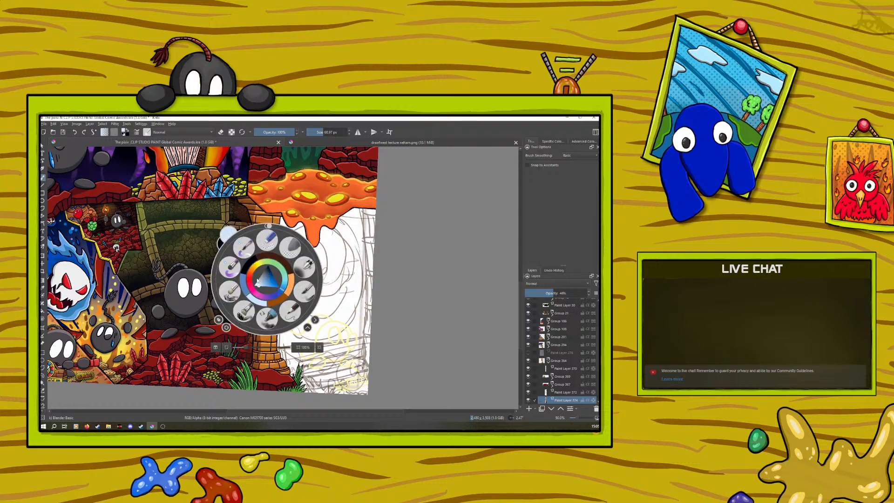
{"action": "left_click", "coordinate": [249, 266]}
{"action": "key", "text": "p"}
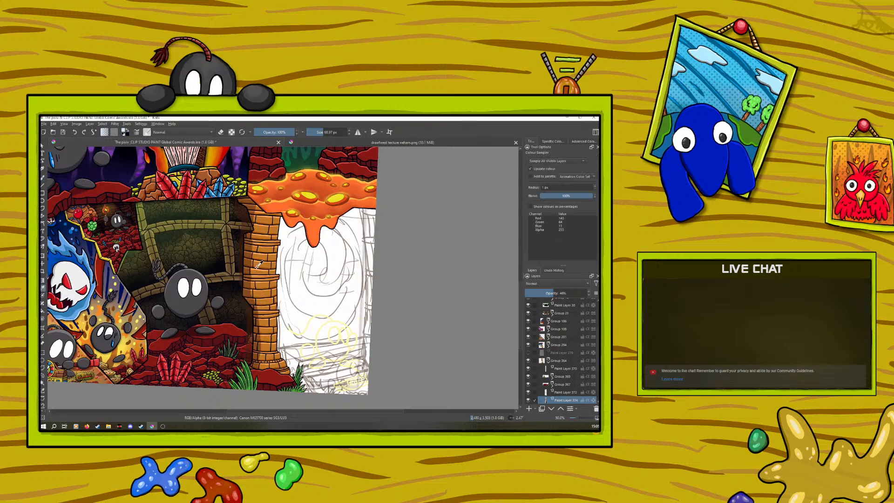
{"action": "key", "text": "b"}
{"action": "right_click", "coordinate": [163, 269]}
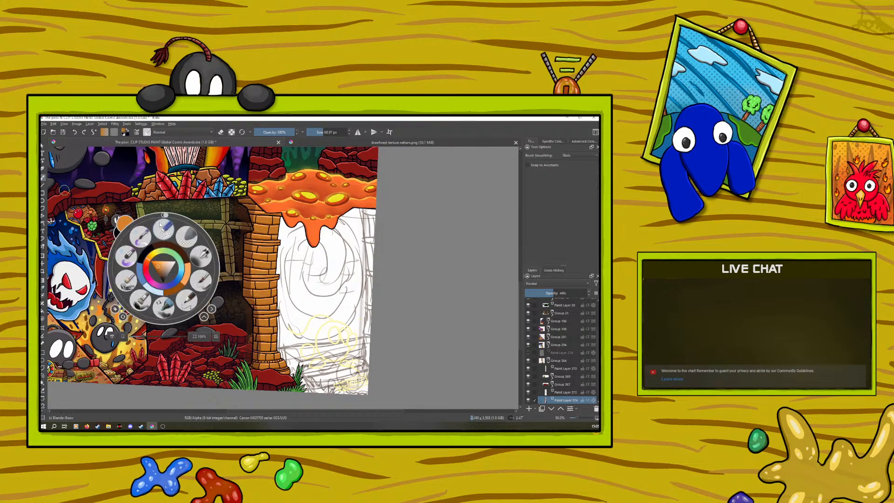
{"action": "left_click", "coordinate": [161, 268]}
{"action": "left_click", "coordinate": [156, 162]}
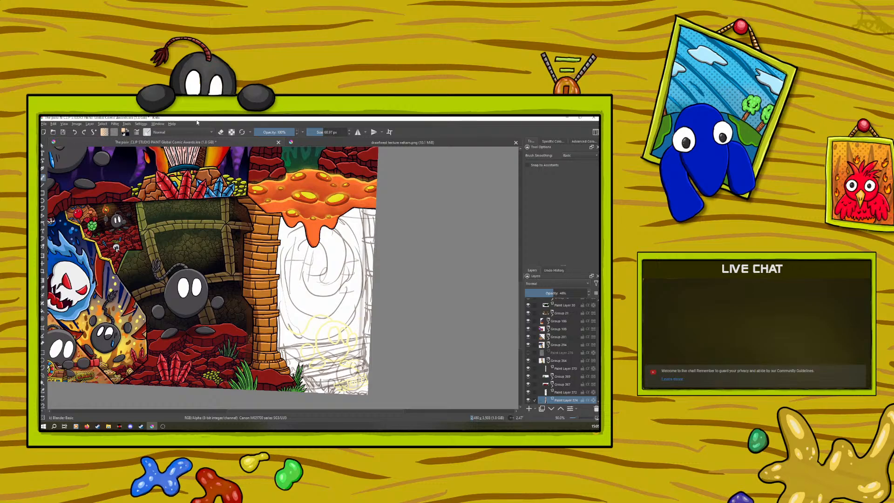
- Switch back to the inking brush and paint pale orange light down the pillar's portal-side edge from the lava to the base
{"action": "left_click", "coordinate": [146, 132]}
{"action": "left_click", "coordinate": [229, 160]}
{"action": "right_click", "coordinate": [317, 327]}
{"action": "left_click", "coordinate": [316, 304]}
{"action": "left_click", "coordinate": [277, 204]}
{"action": "mouse_move", "coordinate": [278, 218]}
{"action": "left_mouse_down"}
{"action": "mouse_move", "coordinate": [274, 350]}
{"action": "mouse_move", "coordinate": [286, 369]}
{"action": "left_mouse_up"}
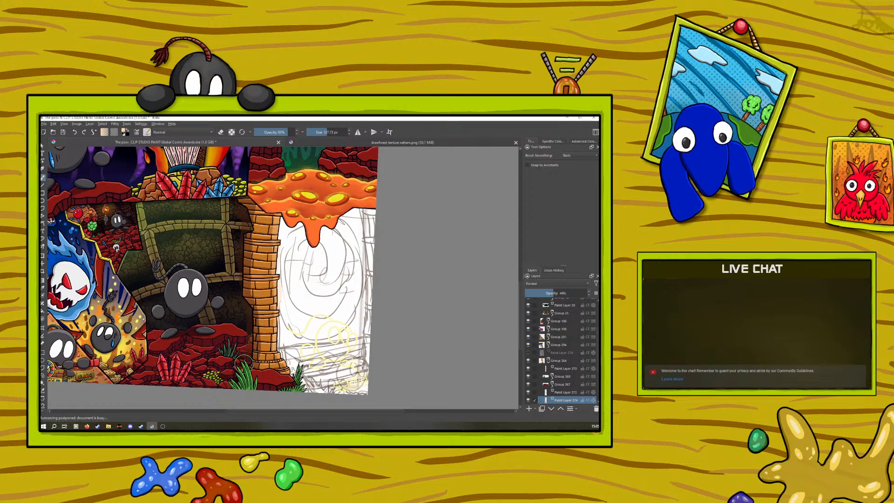
- Undo the recent light strokes on the pillar
{"action": "left_click", "coordinate": [73, 132]}
{"action": "left_click", "coordinate": [73, 132]}
{"action": "left_click", "coordinate": [74, 132]}
{"action": "left_click", "coordinate": [73, 132]}
{"action": "left_click", "coordinate": [73, 132]}
{"action": "left_click", "coordinate": [73, 133]}
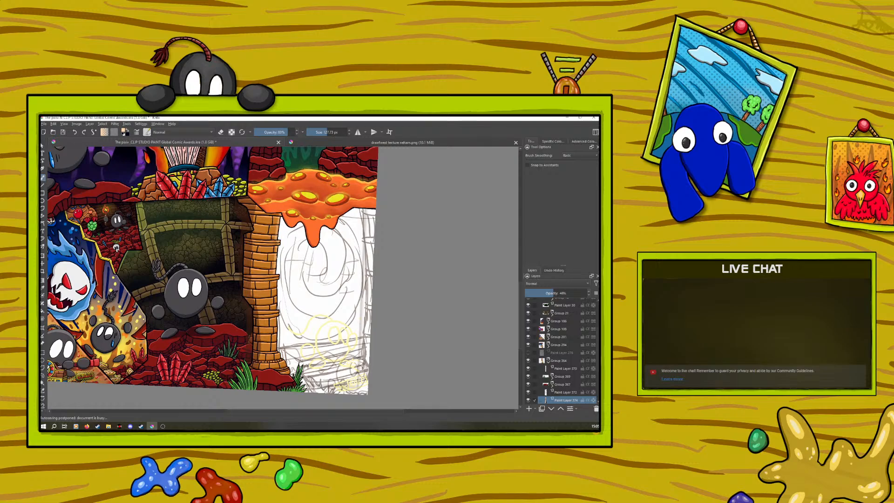
- Check the swirl in the portal reference image and return to the comic page with the brush in eraser mode
{"action": "left_click_drag", "start_coordinate": [576, 418], "coordinate": [577, 417]}
{"action": "key", "text": "ctrl+Tab"}
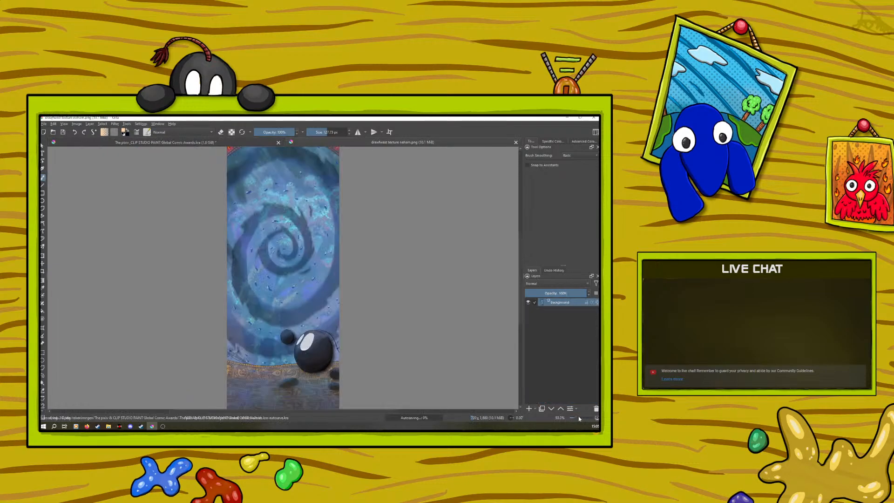
{"action": "key", "text": "ctrl+Tab"}
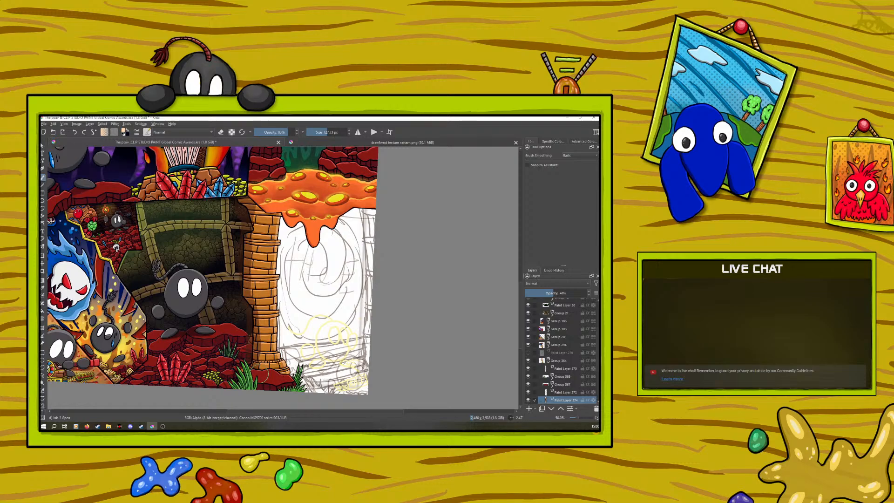
{"action": "left_click", "coordinate": [221, 131]}
- Add a new paint layer directly above the pillar's base-colour layer
{"action": "scroll", "coordinate": [576, 418], "scroll_direction": "down", "scroll_amount": 4}
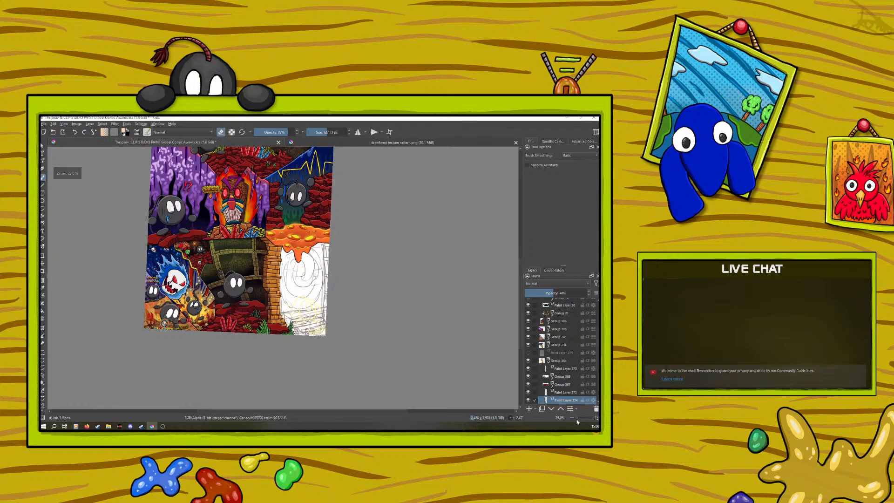
{"action": "left_click_drag", "start_coordinate": [575, 419], "coordinate": [580, 421]}
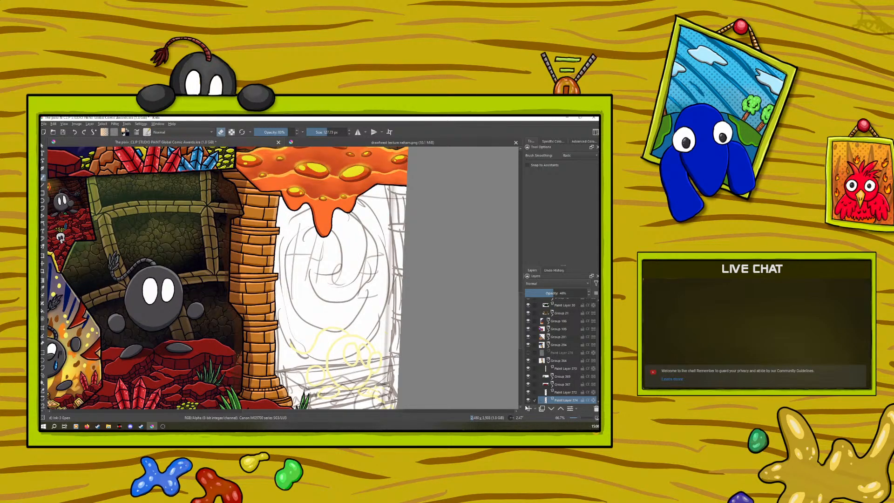
{"action": "scroll", "coordinate": [577, 367], "scroll_direction": "down", "scroll_amount": 1}
{"action": "left_click", "coordinate": [558, 382]}
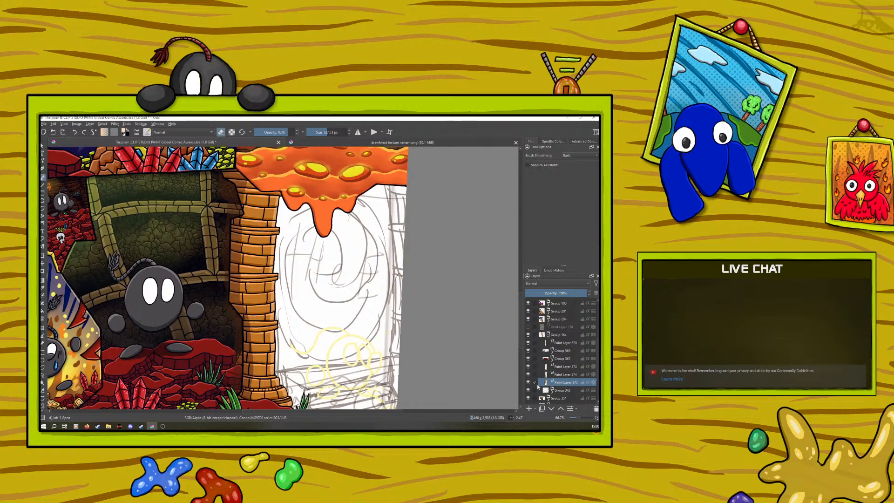
{"action": "left_click", "coordinate": [529, 408]}
- Turn off eraser mode and choose a dark reddish brown as the brush colour
{"action": "right_click", "coordinate": [183, 329]}
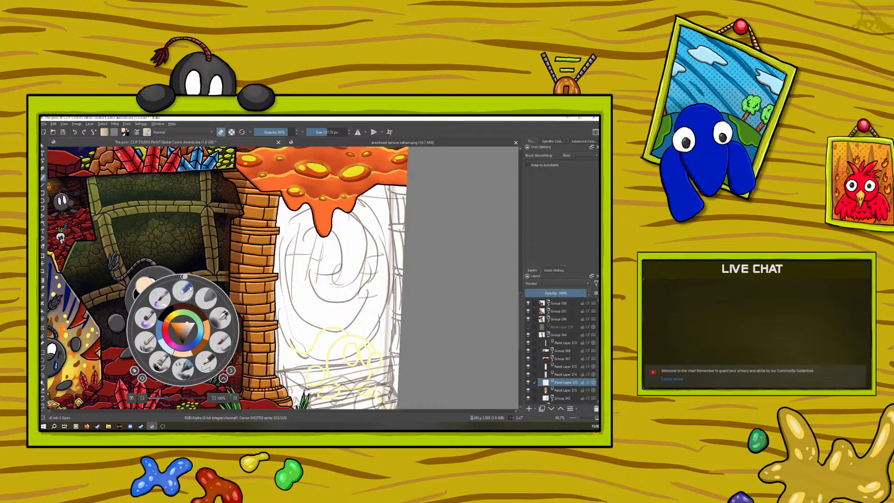
{"action": "left_click", "coordinate": [176, 334]}
{"action": "key", "text": "e"}
{"action": "left_click", "coordinate": [168, 330]}
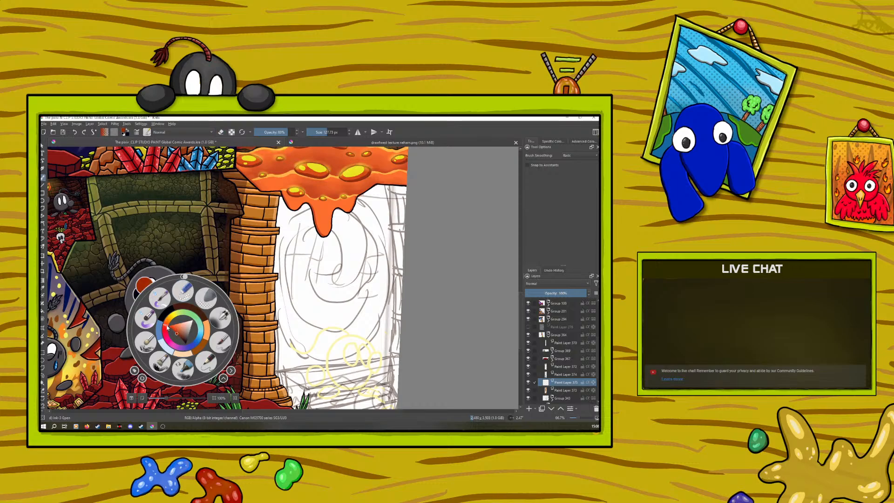
{"action": "left_click", "coordinate": [180, 334]}
{"action": "left_click", "coordinate": [181, 336]}
{"action": "right_click", "coordinate": [181, 336]}
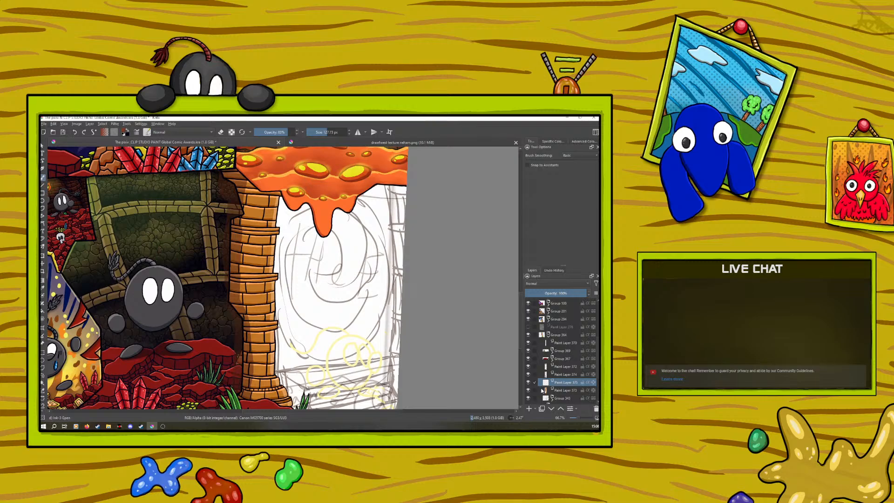
- Reduce the brush size to about 24 px and paint reddish brown along the pillar's projecting brick band
{"action": "left_click_drag", "start_coordinate": [325, 132], "coordinate": [357, 131]}
{"action": "left_click", "coordinate": [322, 131]}
{"action": "left_click_drag", "start_coordinate": [322, 131], "coordinate": [319, 131]}
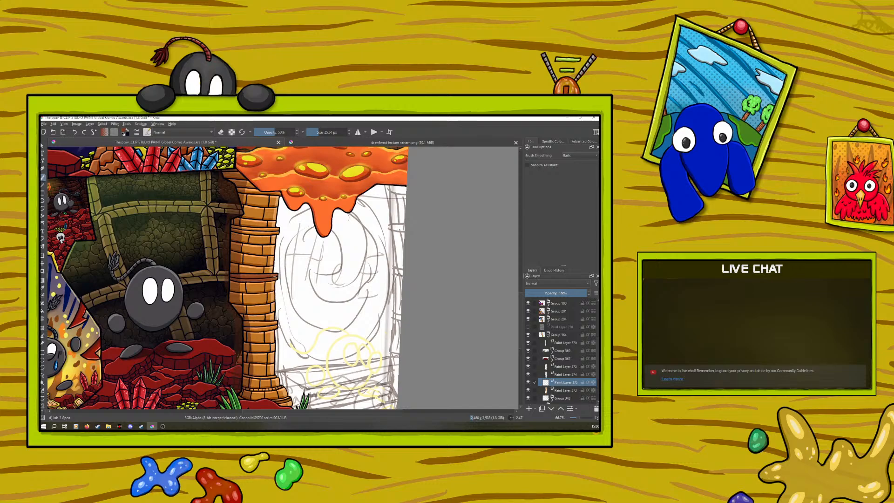
{"action": "left_click_drag", "start_coordinate": [275, 278], "coordinate": [258, 279]}
{"action": "left_click", "coordinate": [221, 132]}
- Raise the brush opacity to 100% and clear the reddish-brown paint from the new layer
{"action": "key", "text": "o"}
{"action": "key", "text": "o"}
{"action": "key", "text": "o"}
{"action": "key", "text": "o"}
{"action": "key", "text": "o"}
{"action": "key", "text": "o"}
{"action": "key", "text": "o"}
{"action": "left_click_drag", "start_coordinate": [576, 417], "coordinate": [579, 418]}
{"action": "key", "text": "e"}
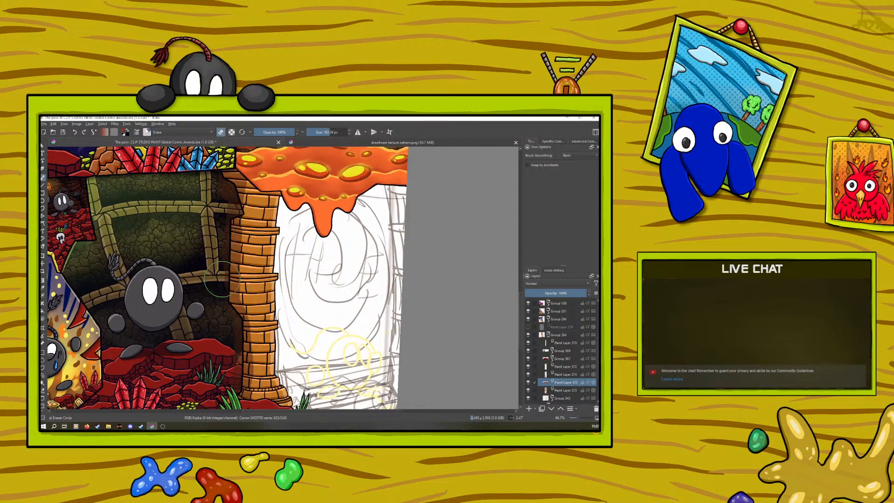
{"action": "left_click", "coordinate": [573, 418]}
{"action": "left_click_drag", "start_coordinate": [573, 421], "coordinate": [578, 424]}
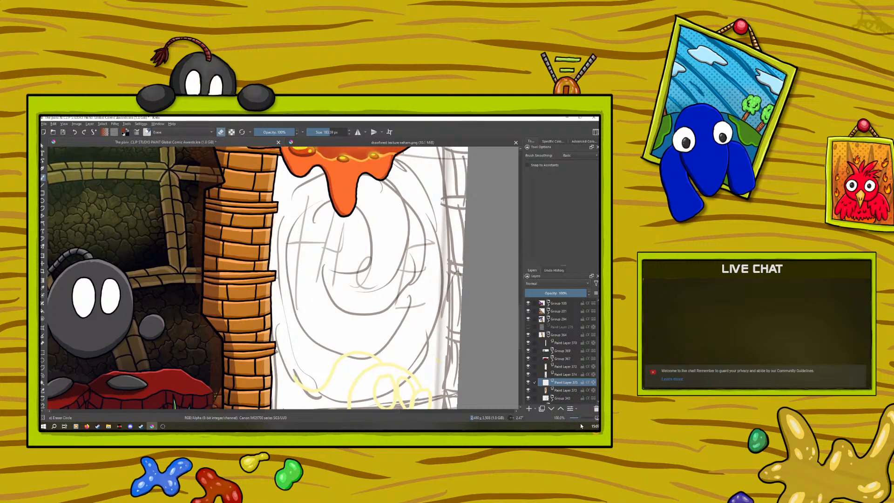
- Return to the inking brush, sample the deep blue from the carved column's band in the throne room reference image and close that image
{"action": "right_click", "coordinate": [194, 257]}
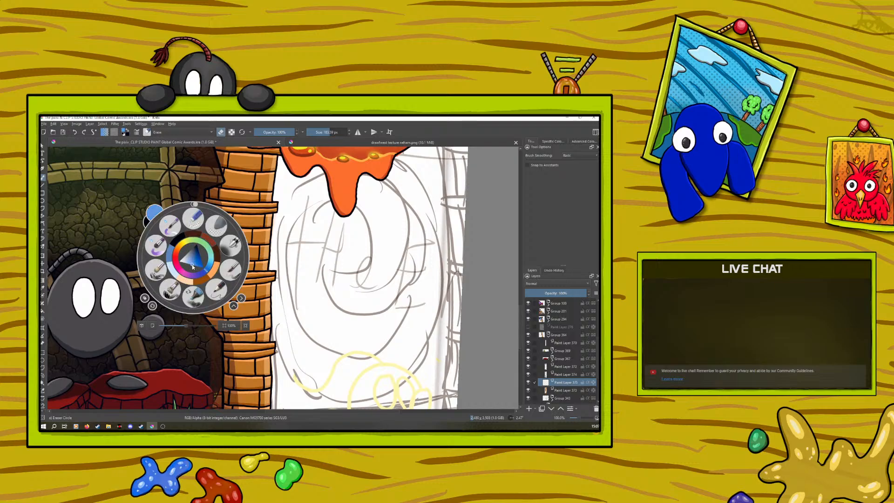
{"action": "left_click", "coordinate": [170, 224]}
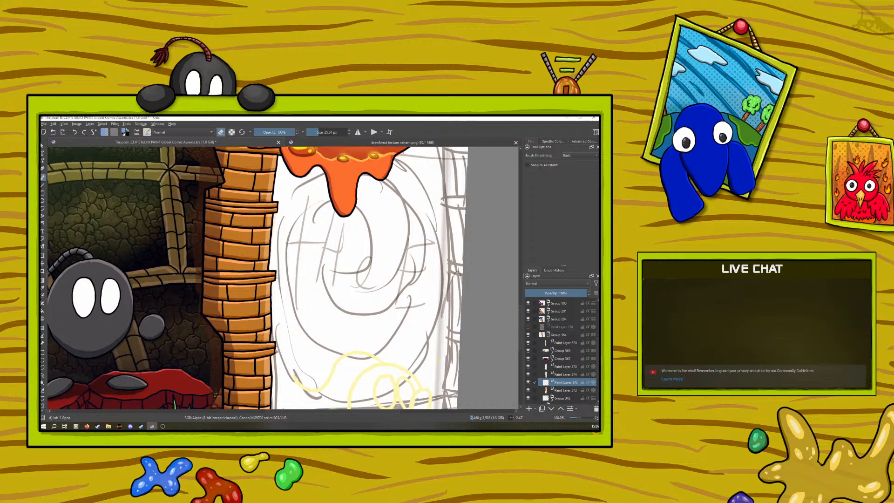
{"action": "scroll", "coordinate": [126, 269], "scroll_direction": "up", "scroll_amount": 5}
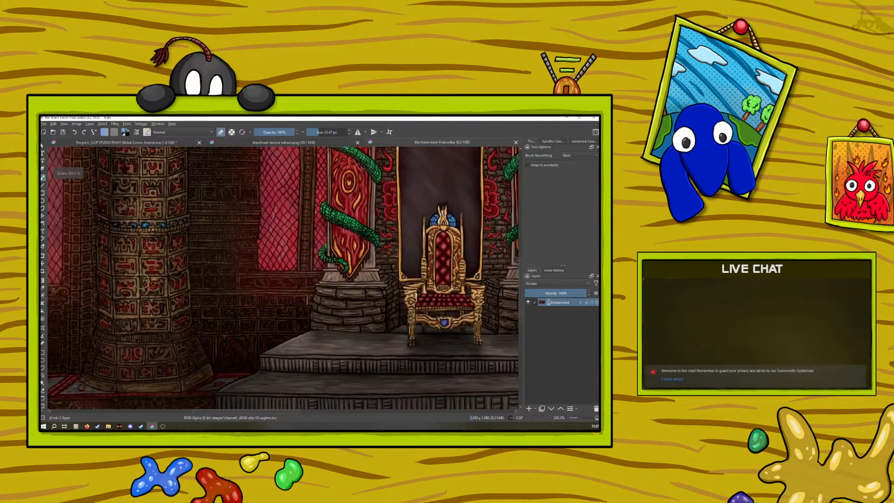
{"action": "scroll", "coordinate": [126, 269], "scroll_direction": "down", "scroll_amount": 4}
{"action": "scroll", "coordinate": [126, 269], "scroll_direction": "up", "scroll_amount": 4}
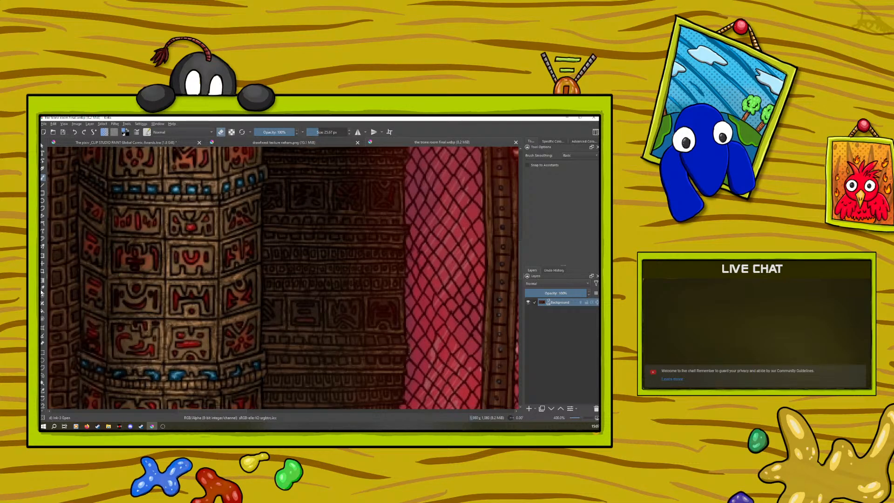
{"action": "key", "text": "p"}
{"action": "left_click", "coordinate": [181, 372]}
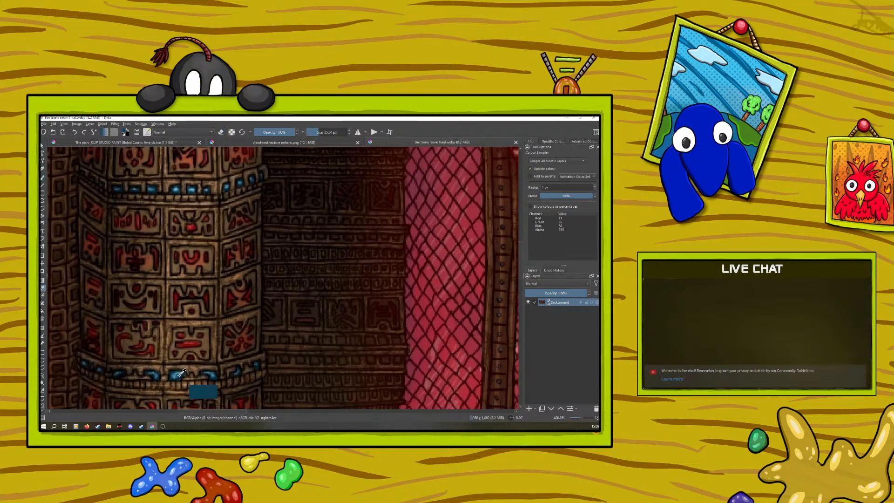
{"action": "key", "text": "b"}
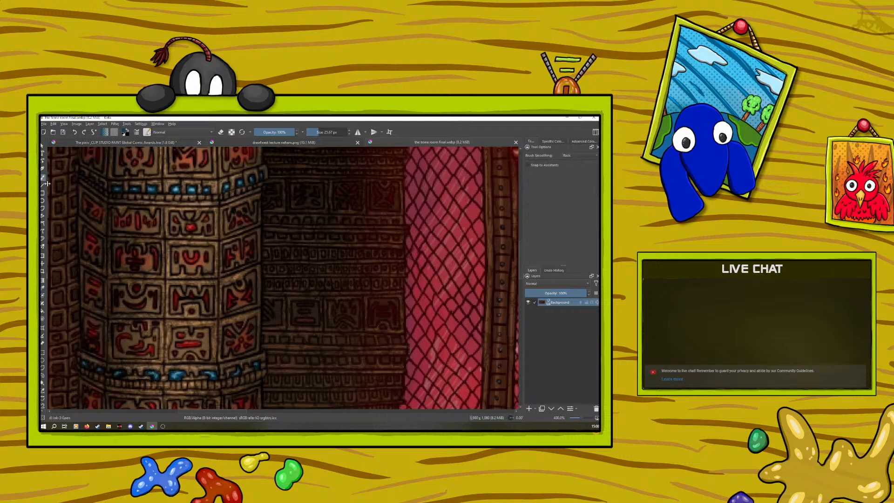
{"action": "left_click", "coordinate": [515, 142]}
- Paint the pillar's middle projecting band and the one beneath it deep blue, and clean up their edges
{"action": "mouse_move", "coordinate": [242, 275]}
{"action": "left_mouse_down"}
{"action": "mouse_move", "coordinate": [202, 274]}
{"action": "mouse_move", "coordinate": [262, 274]}
{"action": "left_mouse_up"}
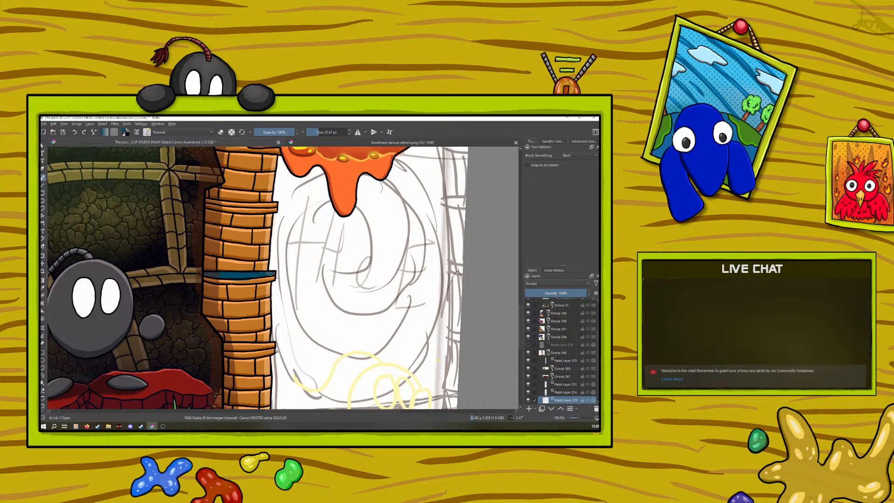
{"action": "mouse_move", "coordinate": [259, 275]}
{"action": "left_mouse_down"}
{"action": "mouse_move", "coordinate": [273, 279]}
{"action": "mouse_move", "coordinate": [204, 277]}
{"action": "left_mouse_up"}
{"action": "mouse_move", "coordinate": [267, 347]}
{"action": "left_mouse_down"}
{"action": "mouse_move", "coordinate": [225, 345]}
{"action": "mouse_move", "coordinate": [262, 344]}
{"action": "left_mouse_up"}
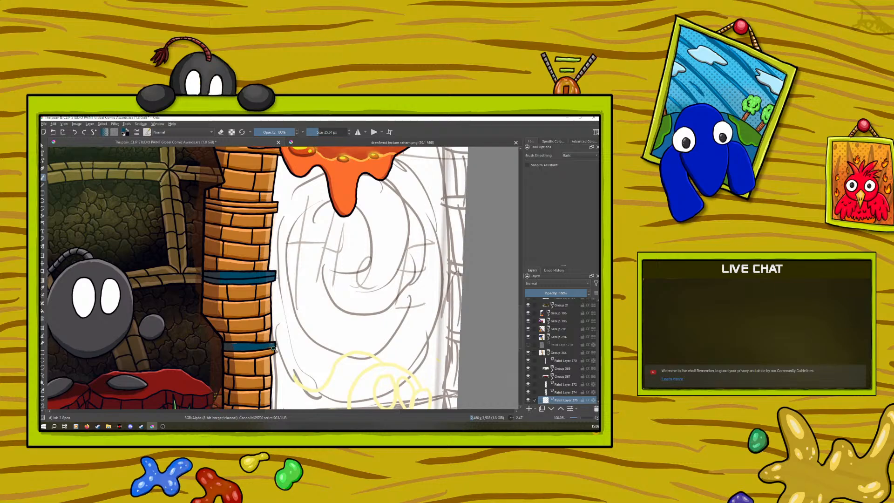
{"action": "mouse_move", "coordinate": [269, 352]}
{"action": "left_mouse_down"}
{"action": "mouse_move", "coordinate": [224, 352]}
{"action": "mouse_move", "coordinate": [273, 345]}
{"action": "mouse_move", "coordinate": [232, 350]}
{"action": "left_mouse_up"}
{"action": "key", "text": "e"}
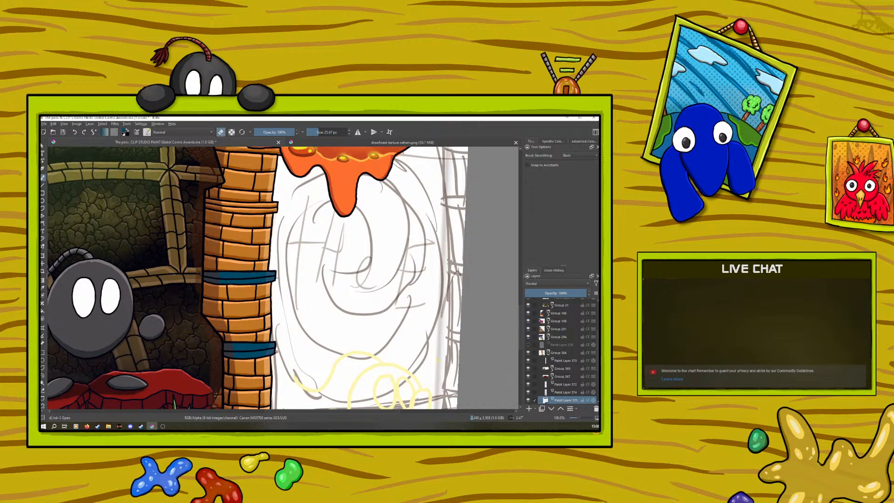
- Paint the pillar's upper projecting band beside the lava drip deep blue and tidy its edges
{"action": "left_click", "coordinate": [221, 132]}
{"action": "mouse_move", "coordinate": [252, 210]}
{"action": "left_mouse_down"}
{"action": "mouse_move", "coordinate": [276, 204]}
{"action": "mouse_move", "coordinate": [207, 203]}
{"action": "mouse_move", "coordinate": [257, 205]}
{"action": "mouse_move", "coordinate": [203, 200]}
{"action": "left_mouse_up"}
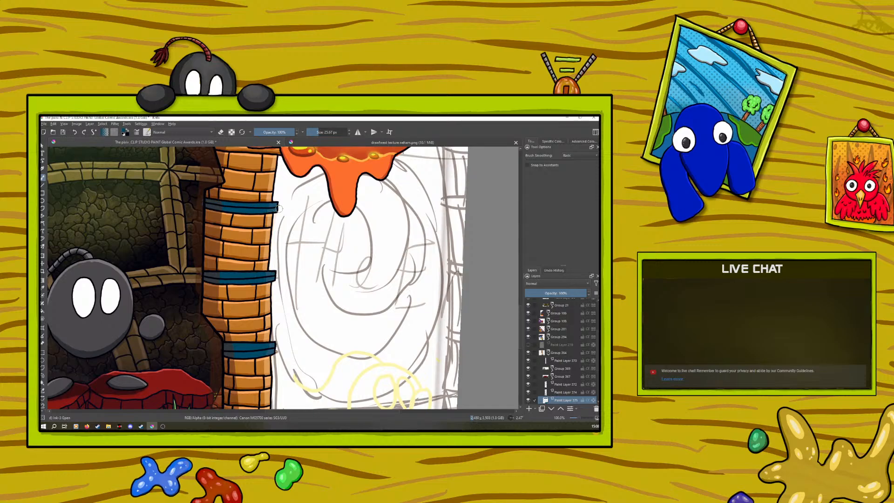
{"action": "key", "text": "e"}
- Paint the thin band just above the pillar's base deep blue
{"action": "left_click_drag", "start_coordinate": [520, 317], "coordinate": [522, 341]}
{"action": "left_click", "coordinate": [220, 131]}
{"action": "left_click_drag", "start_coordinate": [273, 274], "coordinate": [222, 274]}
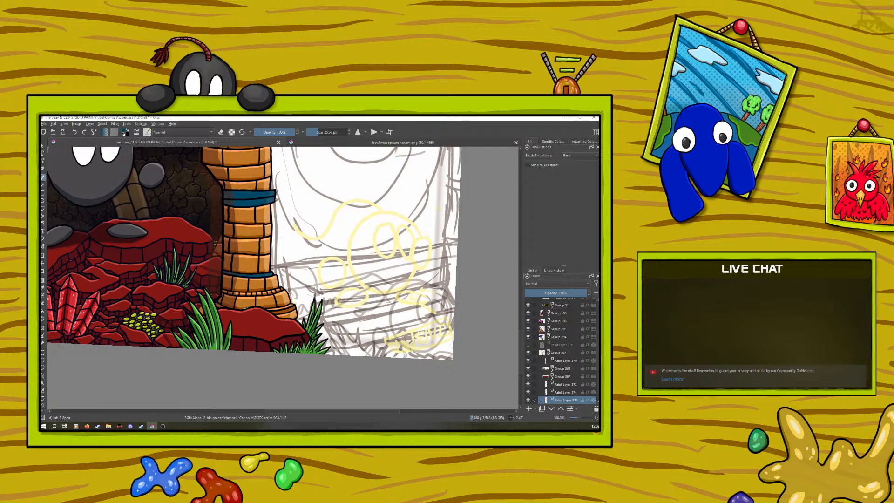
{"action": "scroll", "coordinate": [520, 338], "scroll_direction": "up", "scroll_amount": 5}
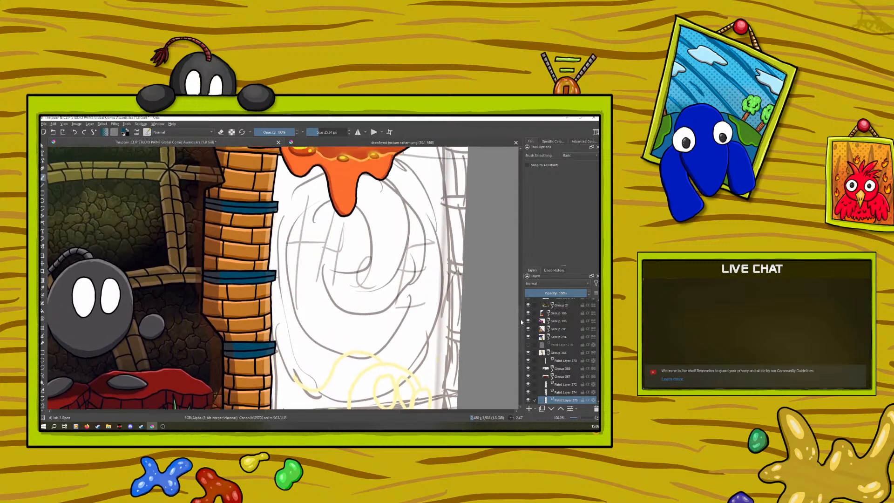
- Choose a brighter blue and paint highlights across the pillar's blue bands
{"action": "right_click", "coordinate": [225, 246]}
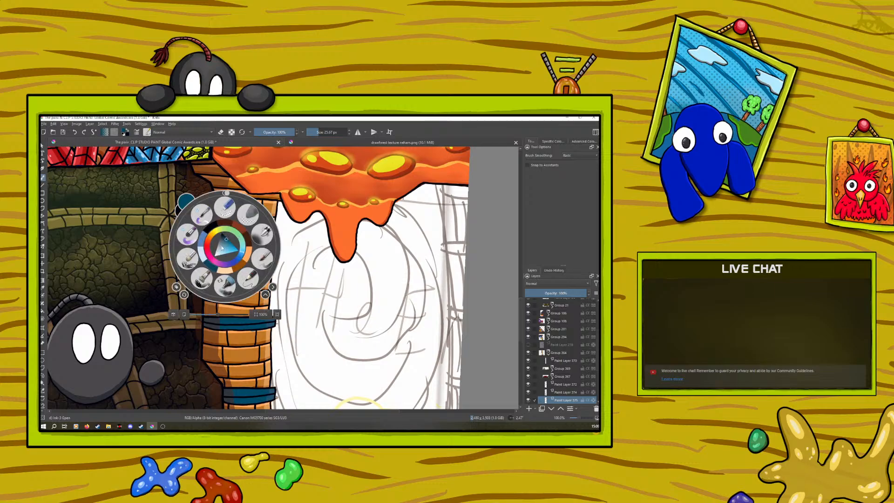
{"action": "left_click_drag", "start_coordinate": [226, 241], "coordinate": [233, 246]}
{"action": "right_click", "coordinate": [233, 246]}
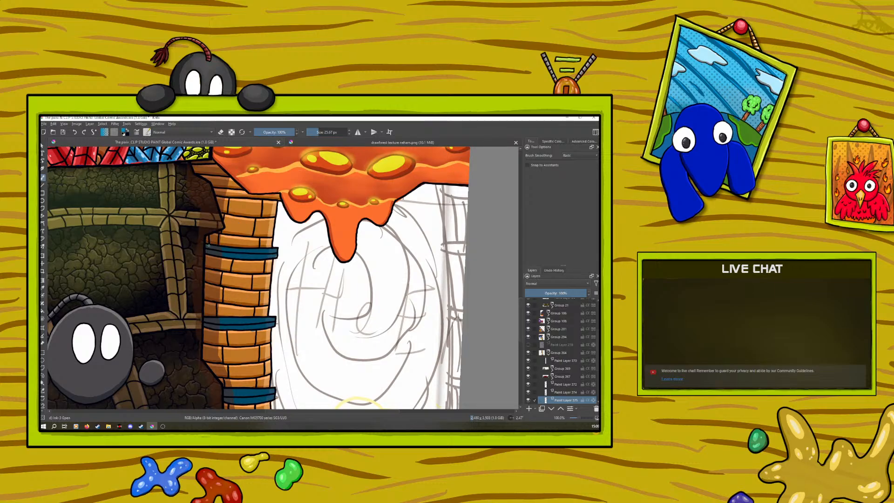
{"action": "left_click_drag", "start_coordinate": [233, 250], "coordinate": [273, 255]}
{"action": "mouse_move", "coordinate": [213, 318]}
{"action": "left_mouse_down"}
{"action": "mouse_move", "coordinate": [206, 323]}
{"action": "mouse_move", "coordinate": [272, 322]}
{"action": "left_mouse_up"}
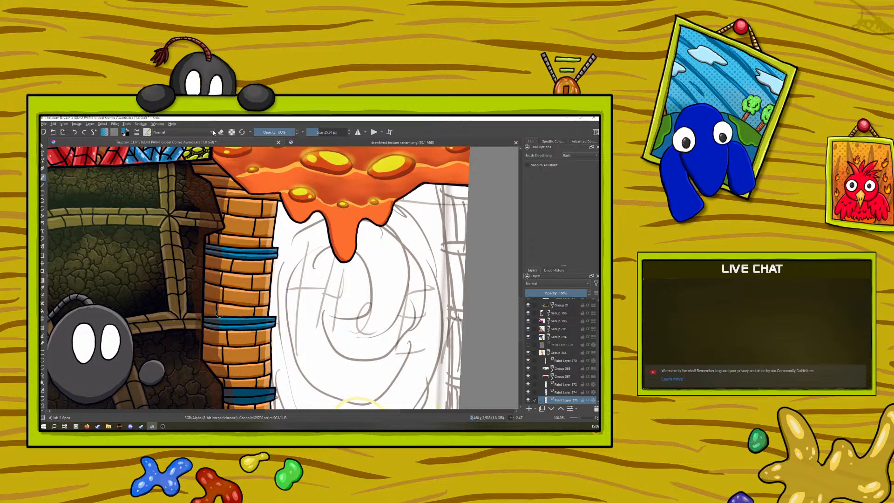
{"action": "key", "text": "e"}
{"action": "left_click_drag", "start_coordinate": [521, 286], "coordinate": [521, 328]}
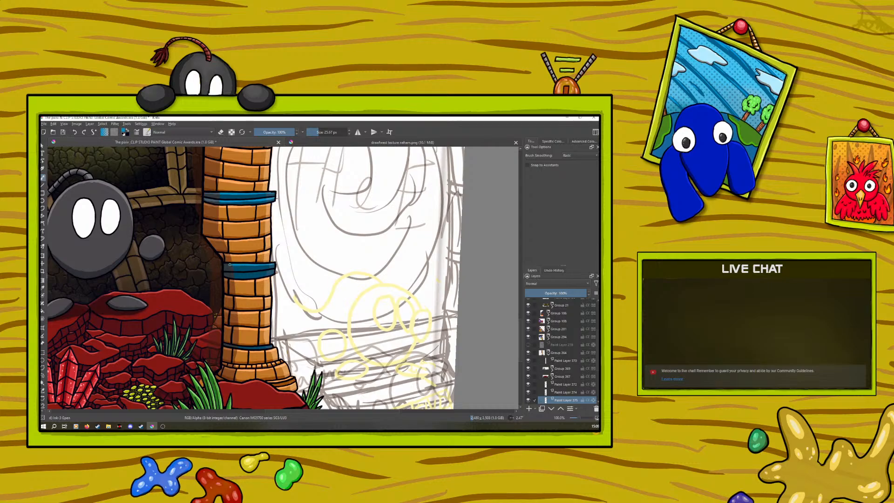
{"action": "left_click_drag", "start_coordinate": [273, 270], "coordinate": [223, 274]}
- Adjust the blue's shade and add finer tonal detail to the pillar's bands
{"action": "right_click", "coordinate": [217, 230]}
{"action": "left_click", "coordinate": [219, 226]}
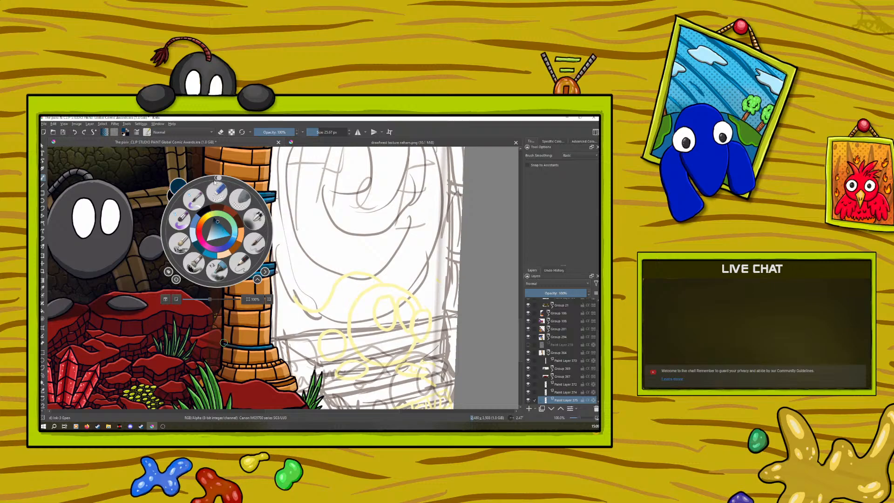
{"action": "left_click", "coordinate": [200, 161]}
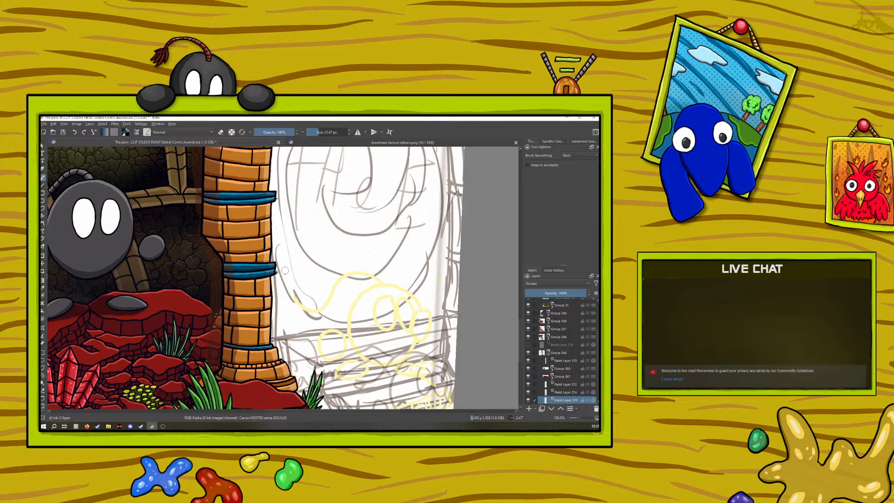
- Erase parts of the semi-transparent pillar shading layer over the blue bands with an eraser about 36 px wide
{"action": "scroll", "coordinate": [579, 417], "scroll_direction": "down", "scroll_amount": 3}
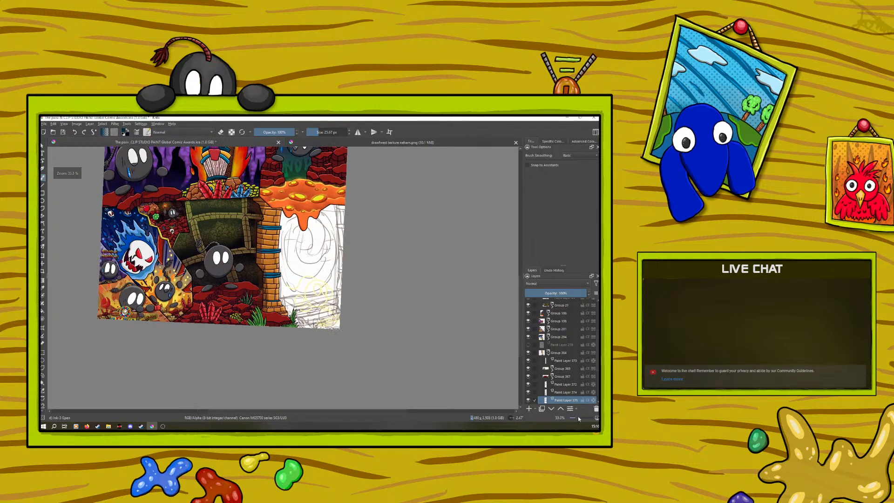
{"action": "left_click", "coordinate": [562, 385]}
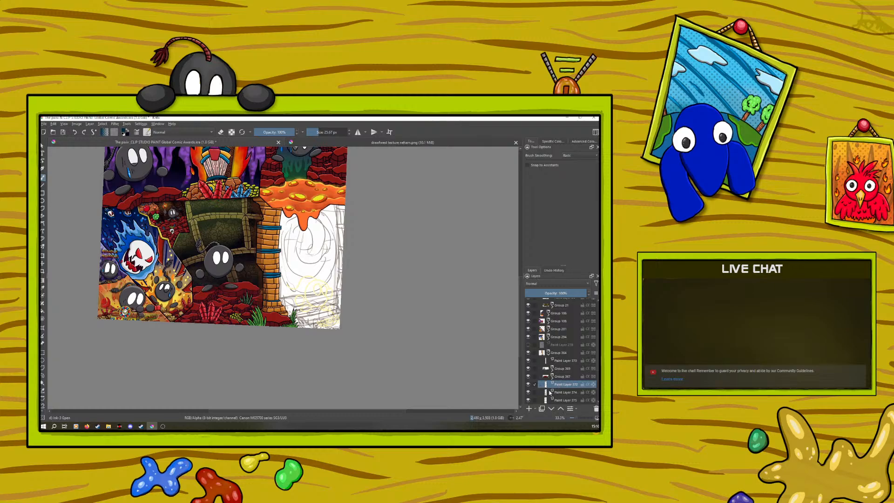
{"action": "left_click", "coordinate": [550, 392]}
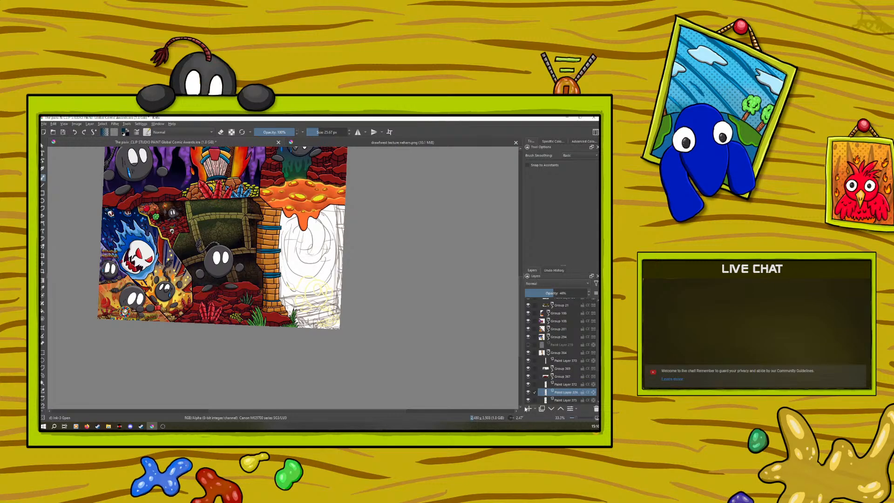
{"action": "left_click", "coordinate": [221, 132]}
{"action": "left_click_drag", "start_coordinate": [316, 128], "coordinate": [327, 132]}
{"action": "left_click", "coordinate": [580, 417]}
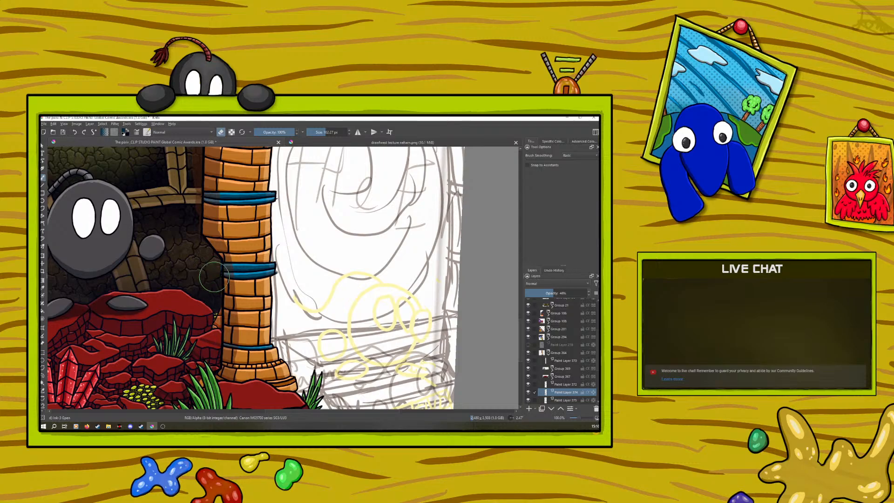
{"action": "left_click", "coordinate": [562, 401]}
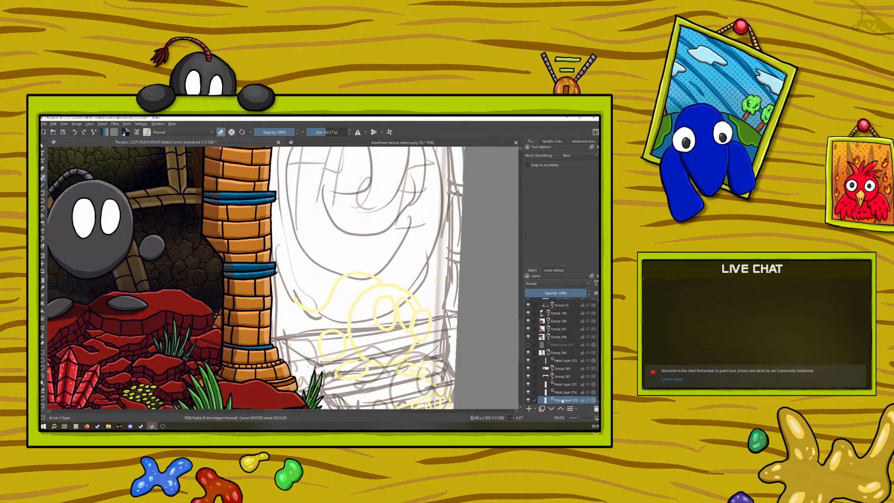
{"action": "left_click", "coordinate": [317, 130]}
{"action": "key", "text": "Page_Up"}
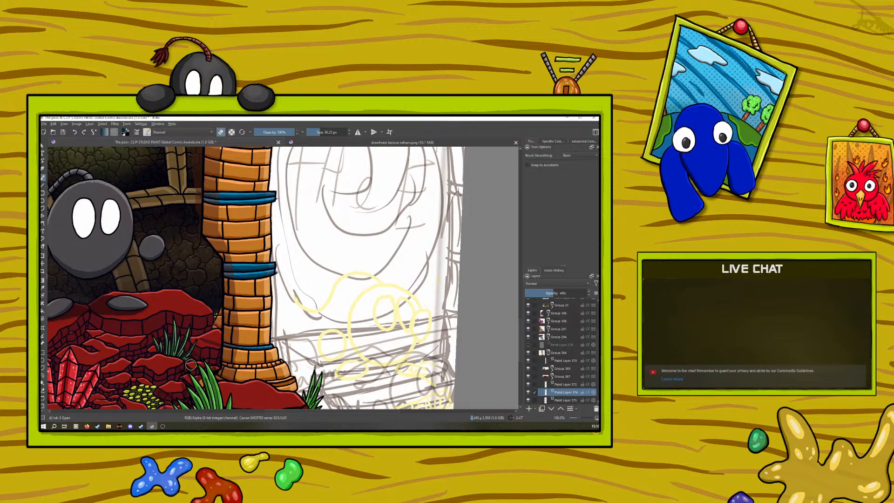
{"action": "scroll", "coordinate": [191, 365], "scroll_direction": "up", "scroll_amount": 5}
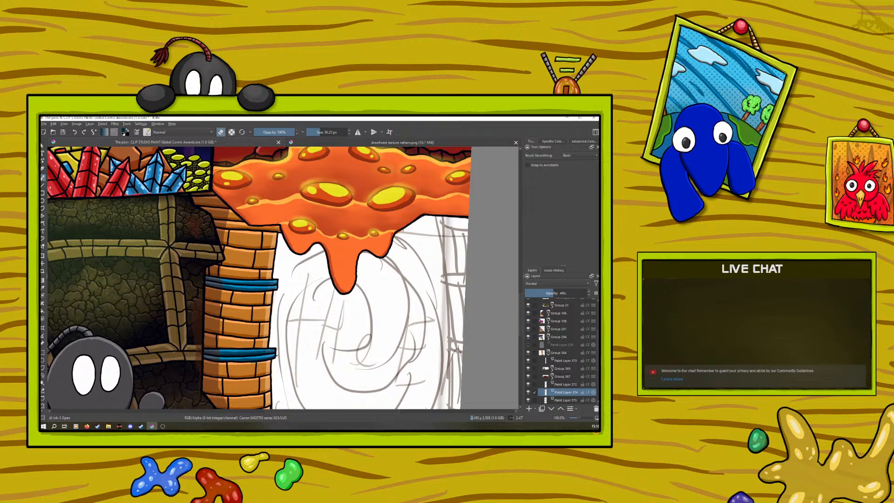
{"action": "scroll", "coordinate": [197, 297], "scroll_direction": "down", "scroll_amount": 5}
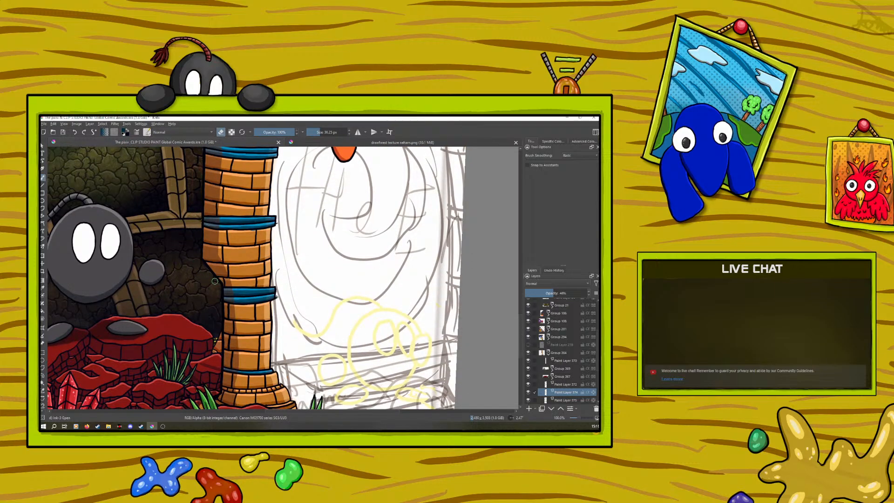
{"action": "mouse_move", "coordinate": [274, 215]}
{"action": "left_mouse_down"}
{"action": "mouse_move", "coordinate": [276, 225]}
{"action": "mouse_move", "coordinate": [268, 221]}
{"action": "left_mouse_up"}
{"action": "left_click_drag", "start_coordinate": [520, 334], "coordinate": [525, 320]}
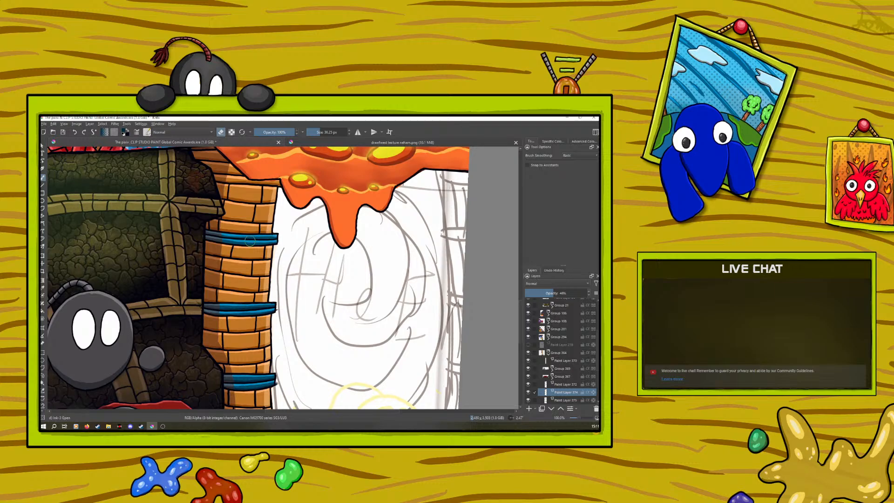
- Create a group starting from the pillar's paint layers
{"action": "left_click", "coordinate": [563, 400]}
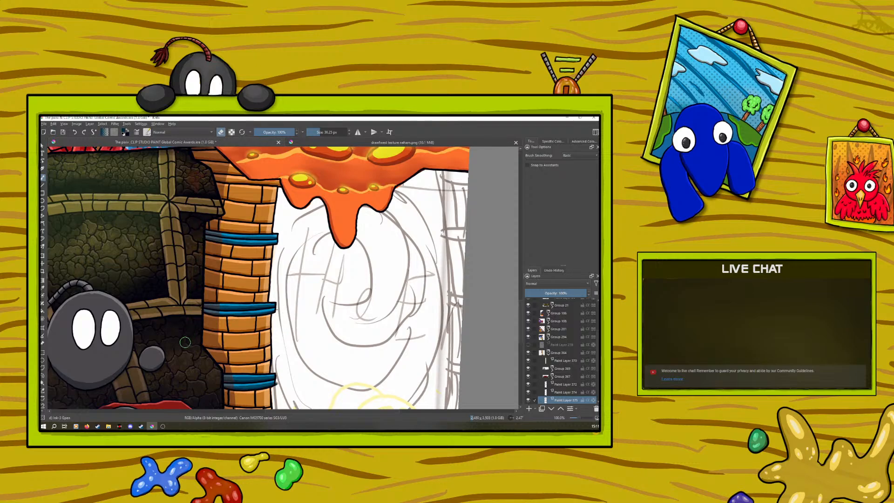
{"action": "scroll", "coordinate": [575, 370], "scroll_direction": "down", "scroll_amount": 2}
{"action": "left_click_drag", "start_coordinate": [574, 375], "coordinate": [565, 385]}
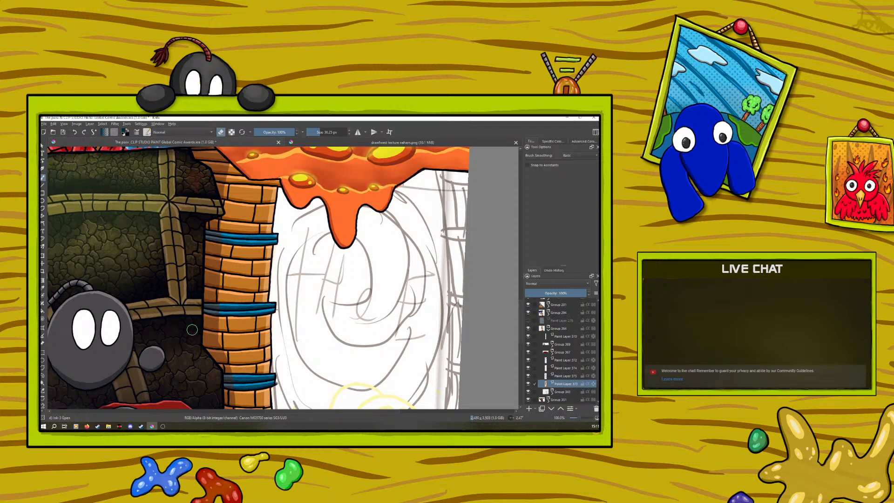
{"action": "left_click_drag", "start_coordinate": [579, 418], "coordinate": [576, 420]}
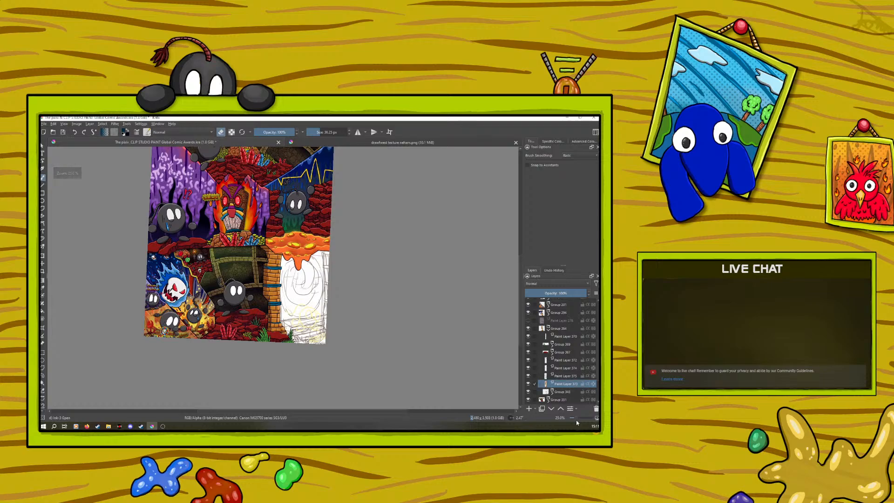
{"action": "left_click_drag", "start_coordinate": [576, 420], "coordinate": [578, 422]}
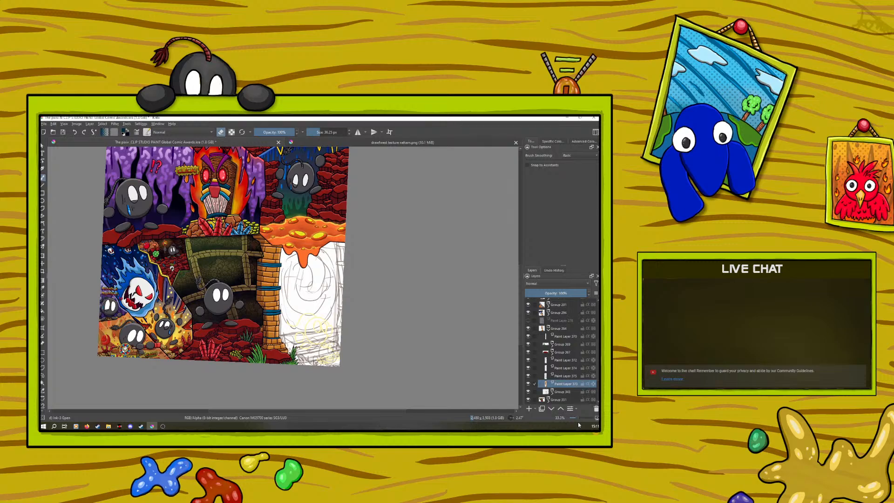
{"action": "right_click", "coordinate": [559, 361]}
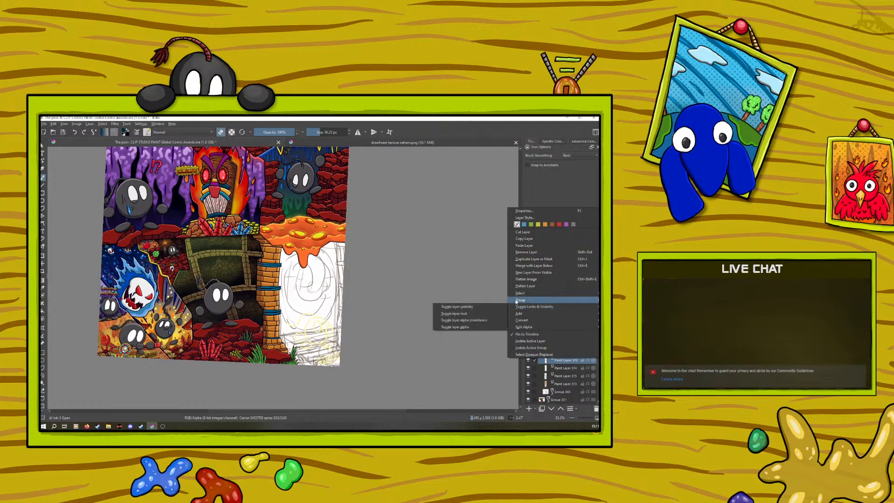
{"action": "left_click", "coordinate": [499, 299]}
- Move the remaining pillar layers, including the brick base layer, into the new group and toggle the group's visibility to check it
{"action": "left_click", "coordinate": [565, 377]}
{"action": "left_click", "coordinate": [560, 408]}
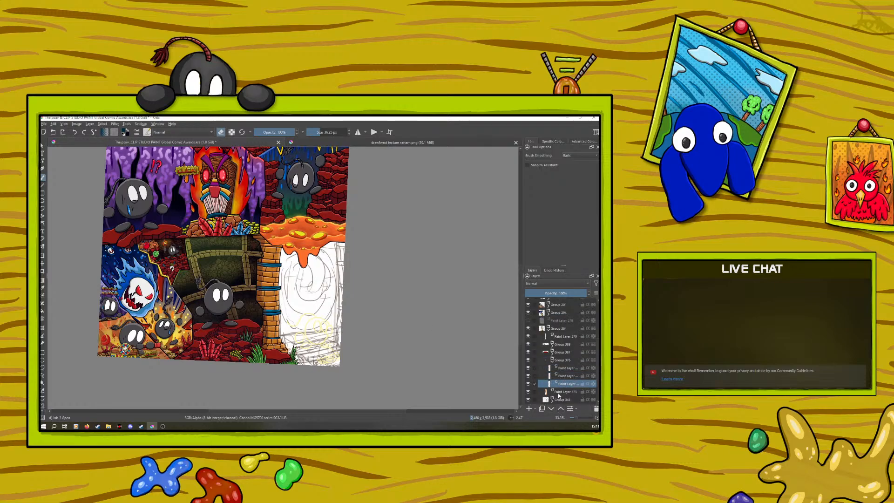
{"action": "left_click", "coordinate": [558, 394]}
{"action": "left_click", "coordinate": [560, 408]}
{"action": "left_click", "coordinate": [529, 361]}
{"action": "left_click", "coordinate": [529, 361]}
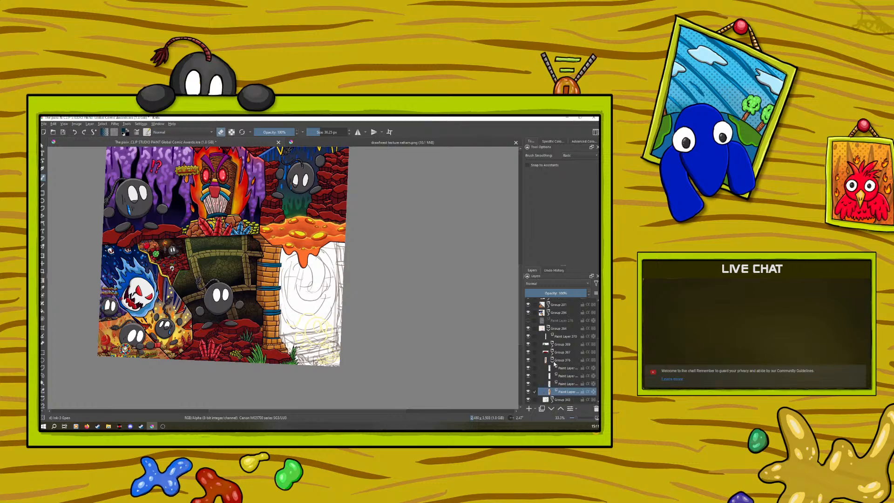
- Collapse the pillar group, copy it and paste a duplicate of it into the layer stack
{"action": "left_click", "coordinate": [552, 360]}
{"action": "left_click", "coordinate": [562, 361]}
{"action": "right_click", "coordinate": [561, 360]}
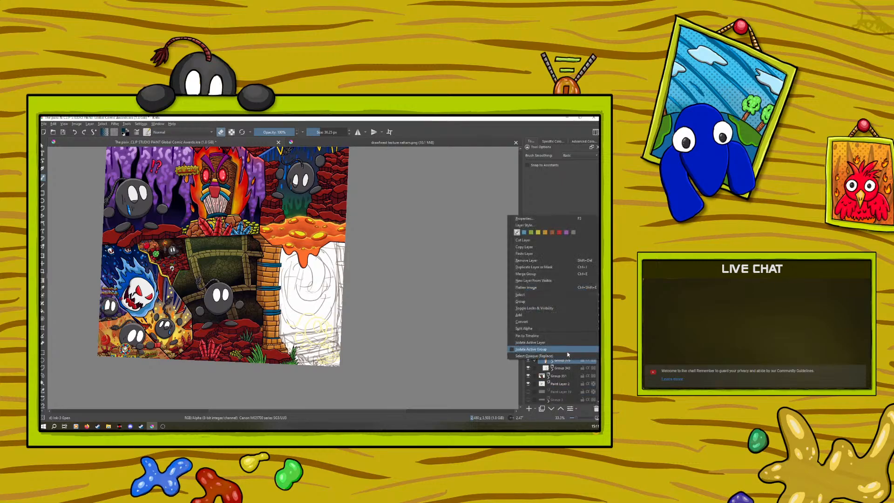
{"action": "left_click", "coordinate": [517, 248]}
{"action": "right_click", "coordinate": [560, 368]}
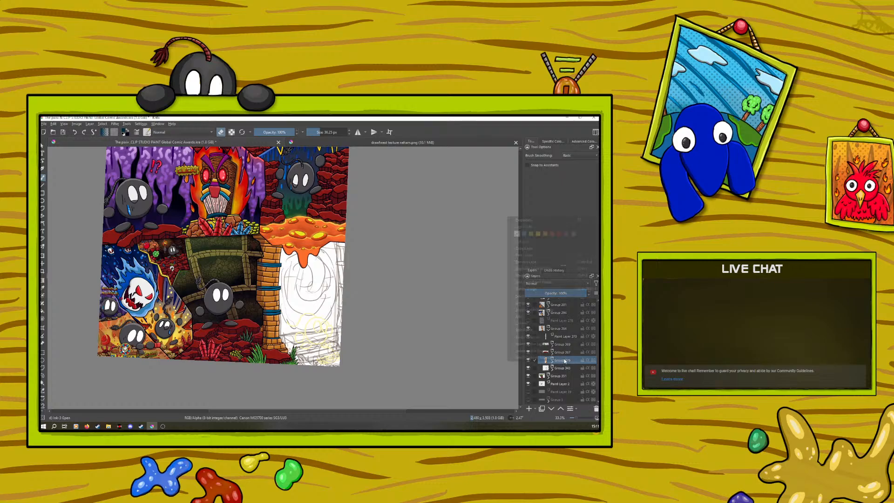
{"action": "left_click", "coordinate": [518, 255]}
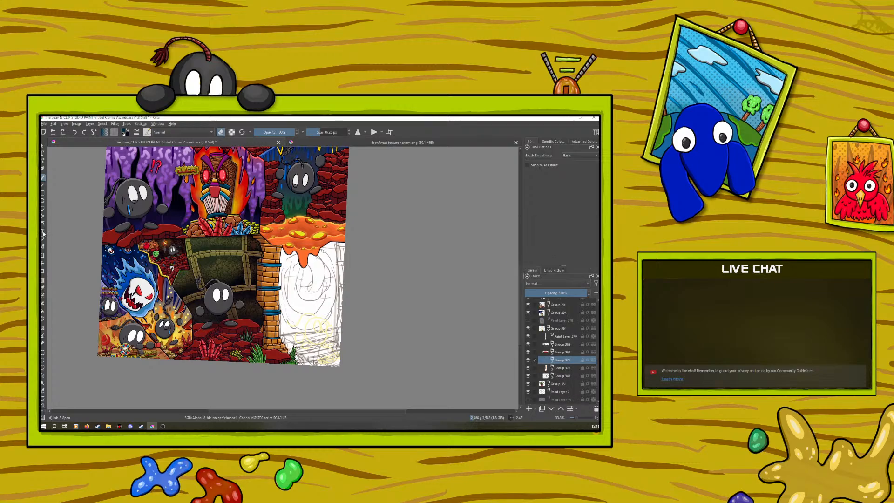
- Move the duplicated pillar to the opposite side of the portal and mirror it horizontally
{"action": "left_click", "coordinate": [43, 264]}
{"action": "left_click_drag", "start_coordinate": [274, 261], "coordinate": [336, 253]}
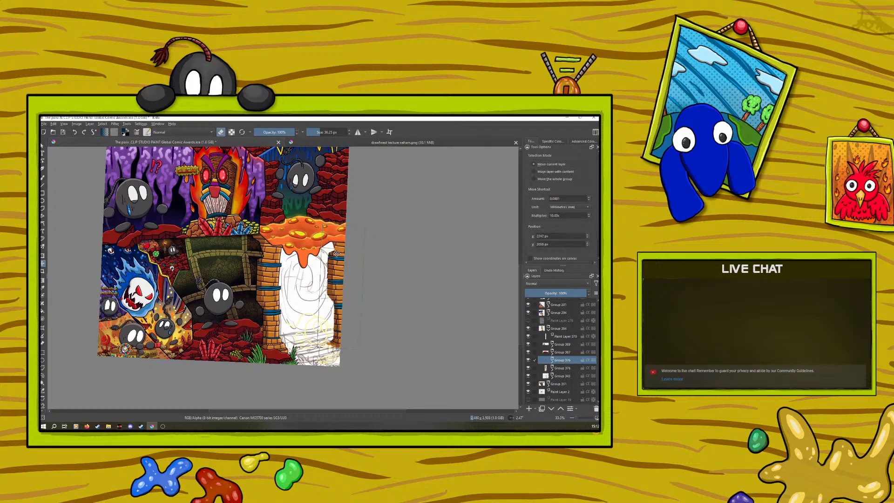
{"action": "left_click", "coordinate": [91, 124]}
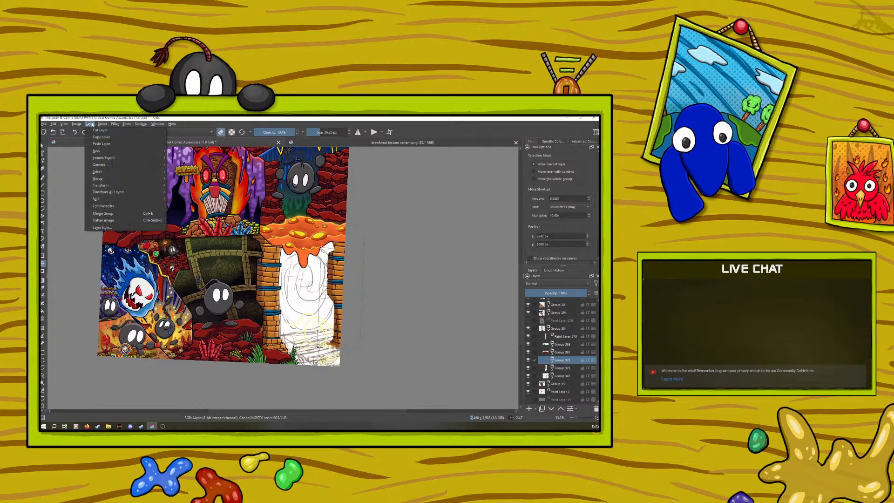
{"action": "mouse_move", "coordinate": [102, 186]}
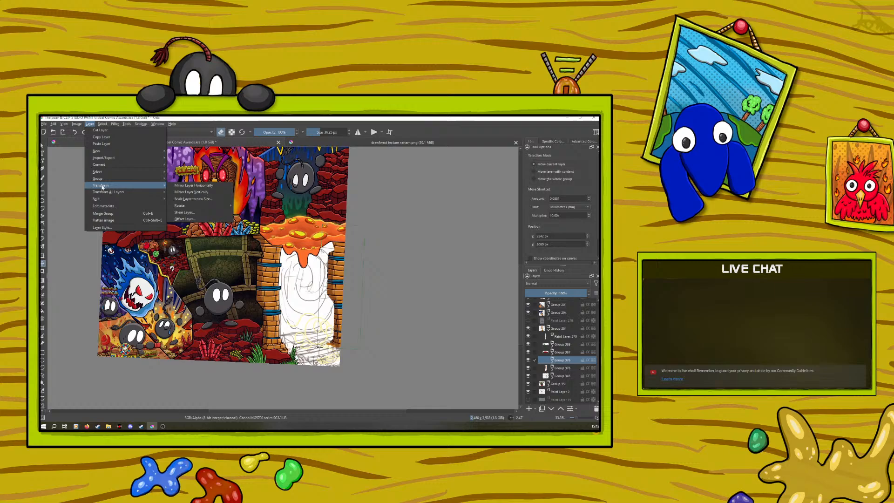
{"action": "left_click", "coordinate": [189, 186]}
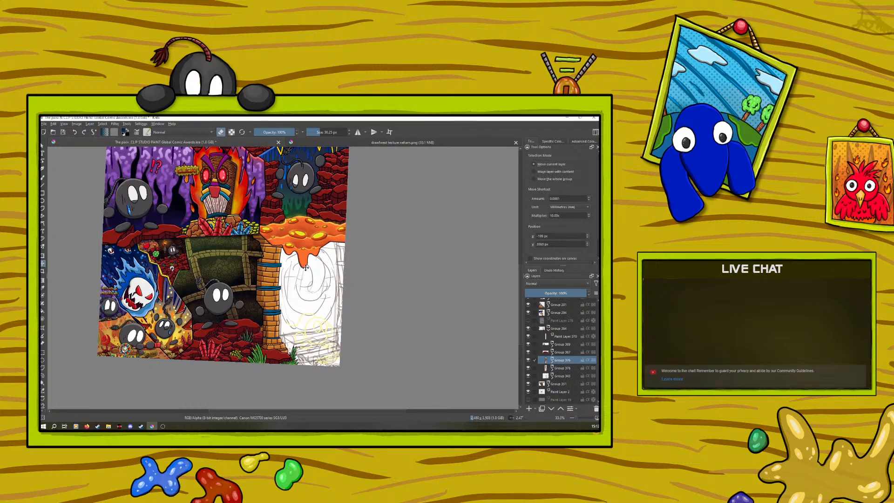
- Bring the mirrored pillar back onto the page and align it along the portal panel's right edge
{"action": "left_click_drag", "start_coordinate": [236, 269], "coordinate": [80, 262]}
{"action": "left_click", "coordinate": [577, 417]}
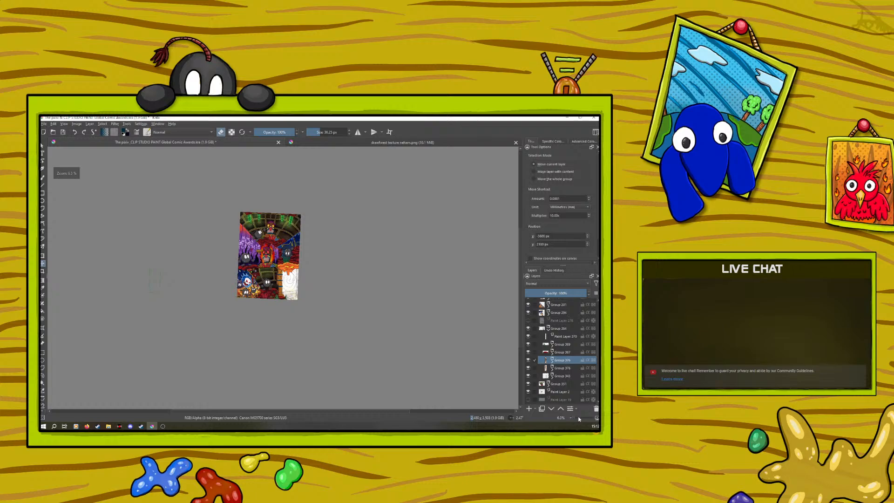
{"action": "left_click_drag", "start_coordinate": [317, 276], "coordinate": [232, 258]}
{"action": "left_click_drag", "start_coordinate": [277, 318], "coordinate": [373, 259]}
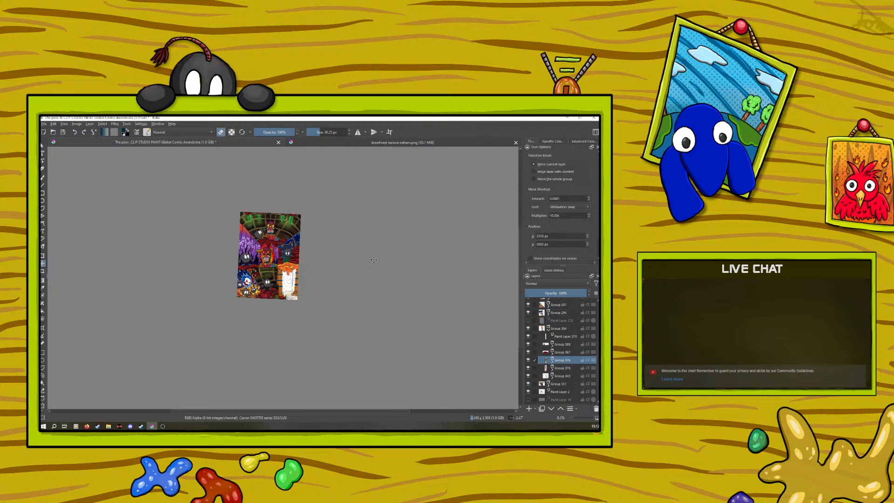
{"action": "left_click_drag", "start_coordinate": [573, 415], "coordinate": [579, 417]}
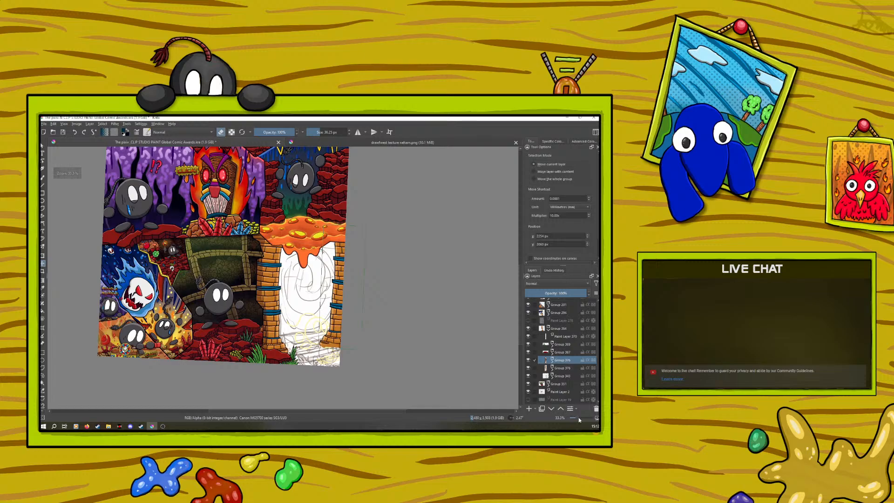
{"action": "mouse_move", "coordinate": [330, 283]}
{"action": "left_mouse_down"}
{"action": "mouse_move", "coordinate": [341, 279]}
{"action": "mouse_move", "coordinate": [331, 285]}
{"action": "left_mouse_up"}
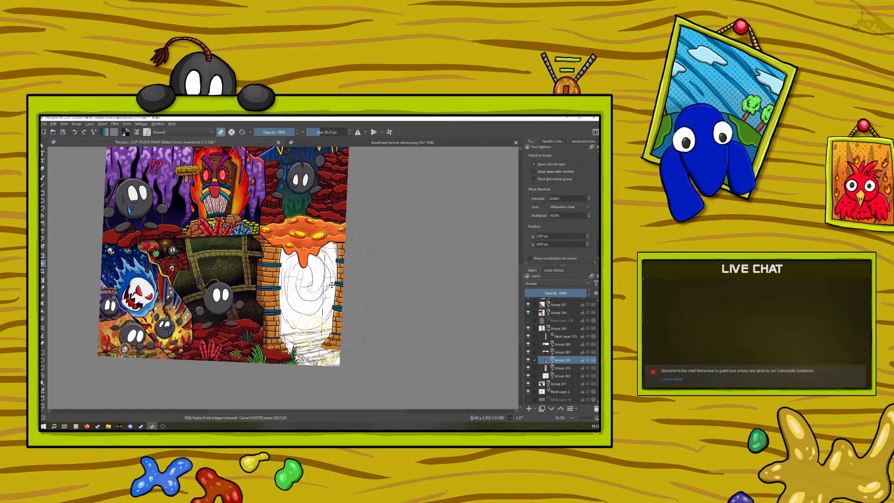
- Free-transform the mirrored pillar, slimming it slightly to fit along the portal panel's right edge
{"action": "left_click", "coordinate": [43, 256]}
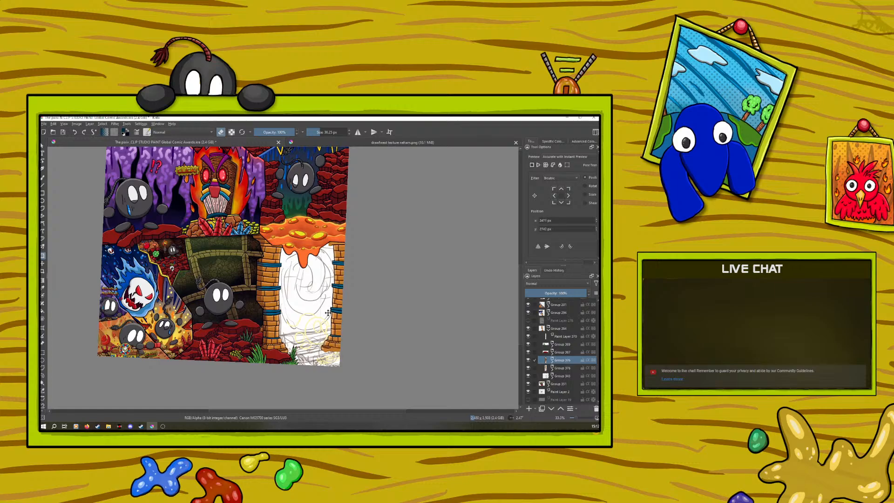
{"action": "mouse_move", "coordinate": [326, 311]}
{"action": "left_mouse_down"}
{"action": "mouse_move", "coordinate": [325, 289]}
{"action": "mouse_move", "coordinate": [356, 291]}
{"action": "left_mouse_up"}
{"action": "left_click_drag", "start_coordinate": [341, 350], "coordinate": [341, 345]}
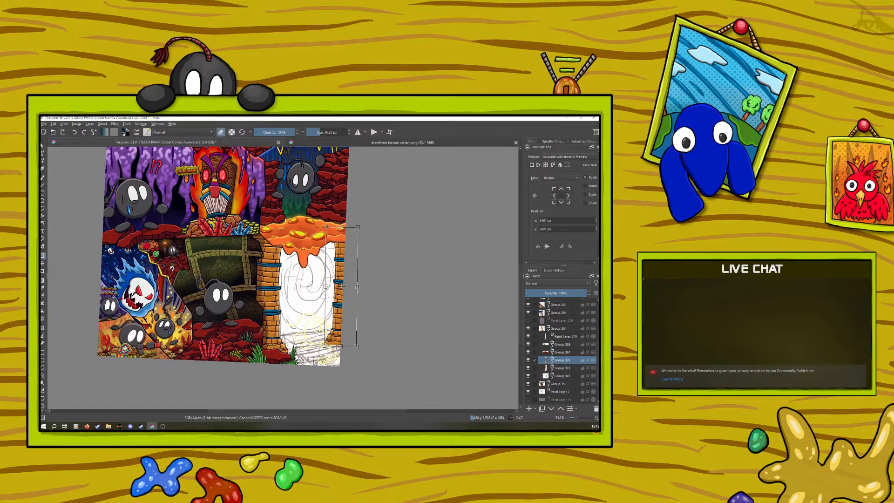
{"action": "left_click_drag", "start_coordinate": [326, 286], "coordinate": [328, 287]}
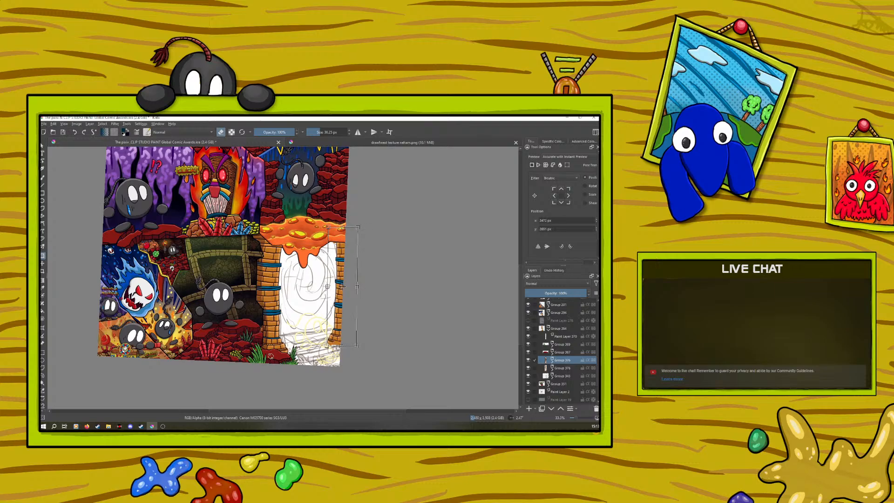
- Fade the mirrored pillar group to less than half opacity and add a new paint layer above it
{"action": "left_click", "coordinate": [43, 178]}
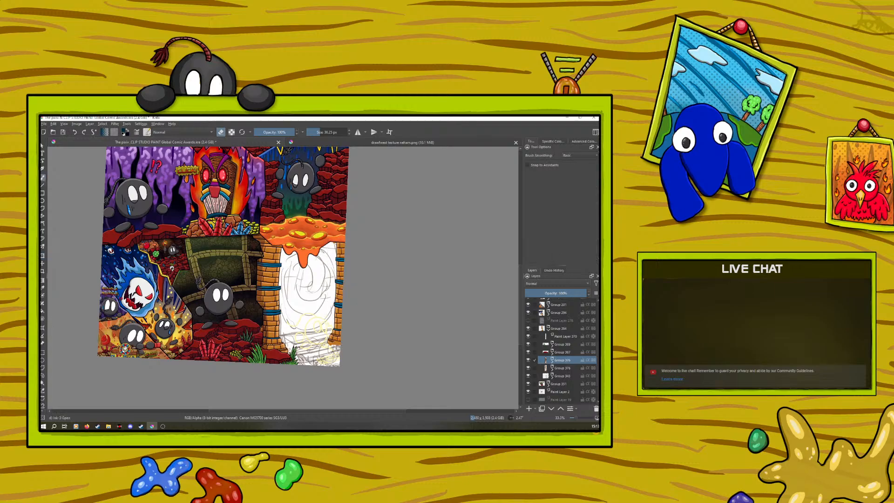
{"action": "left_click", "coordinate": [553, 292]}
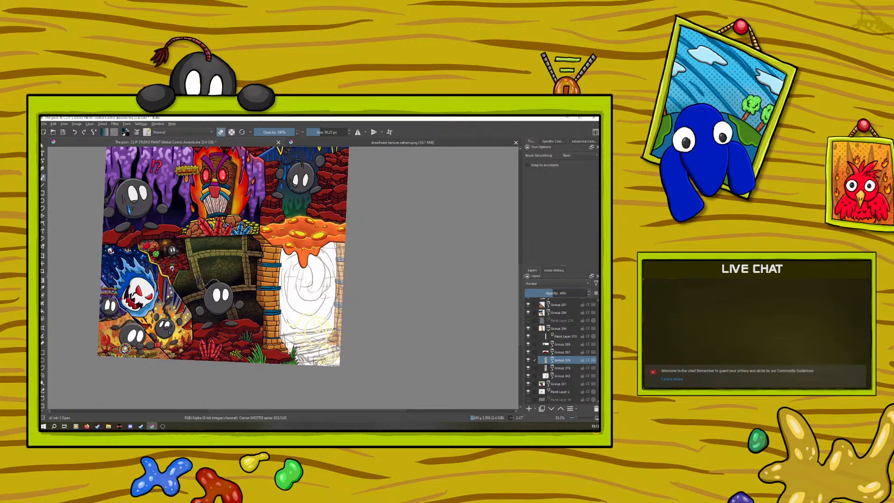
{"action": "left_click", "coordinate": [528, 408]}
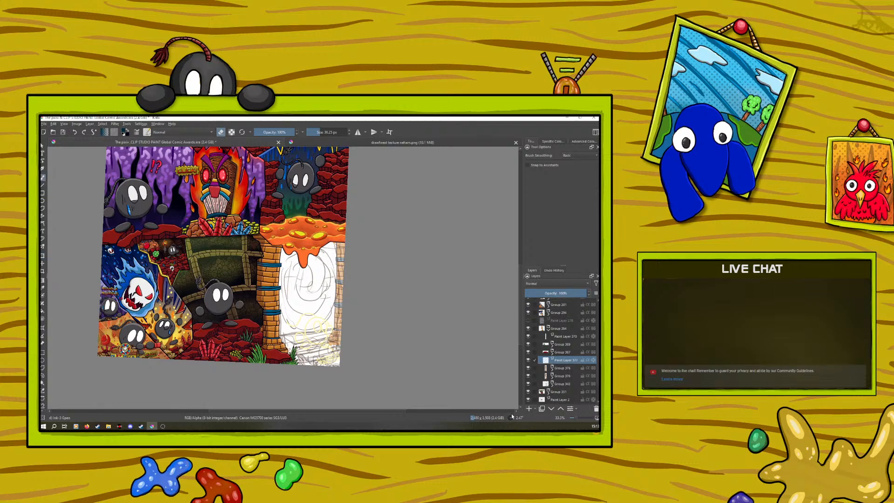
- With a brush size of about 11 px, trace the faded pillar's bands and the crossbeam lines under the lava
{"action": "left_click", "coordinate": [578, 418]}
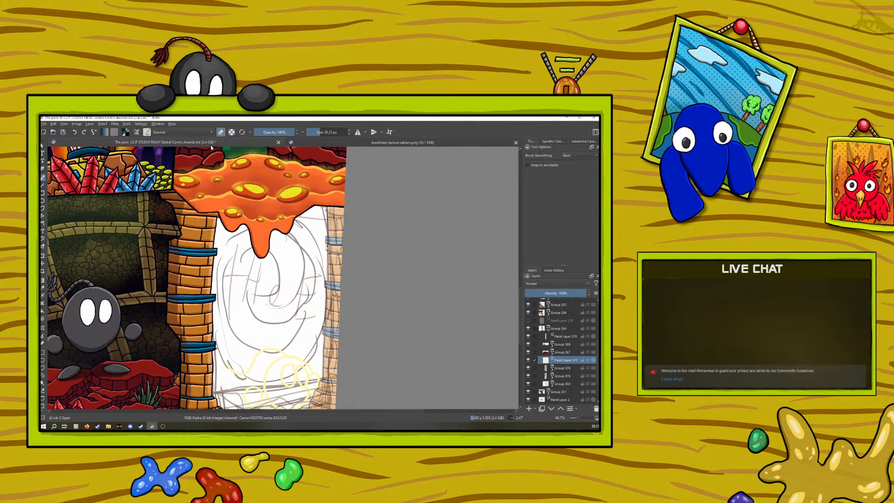
{"action": "left_click_drag", "start_coordinate": [320, 132], "coordinate": [316, 132]}
{"action": "left_click", "coordinate": [221, 132]}
{"action": "left_click", "coordinate": [76, 133]}
{"action": "right_click", "coordinate": [232, 275]}
{"action": "mouse_move", "coordinate": [234, 221]}
{"action": "left_mouse_down"}
{"action": "mouse_move", "coordinate": [277, 243]}
{"action": "mouse_move", "coordinate": [287, 265]}
{"action": "mouse_move", "coordinate": [348, 291]}
{"action": "mouse_move", "coordinate": [357, 319]}
{"action": "left_mouse_up"}
{"action": "left_click", "coordinate": [344, 271]}
{"action": "left_click_drag", "start_coordinate": [349, 277], "coordinate": [359, 314]}
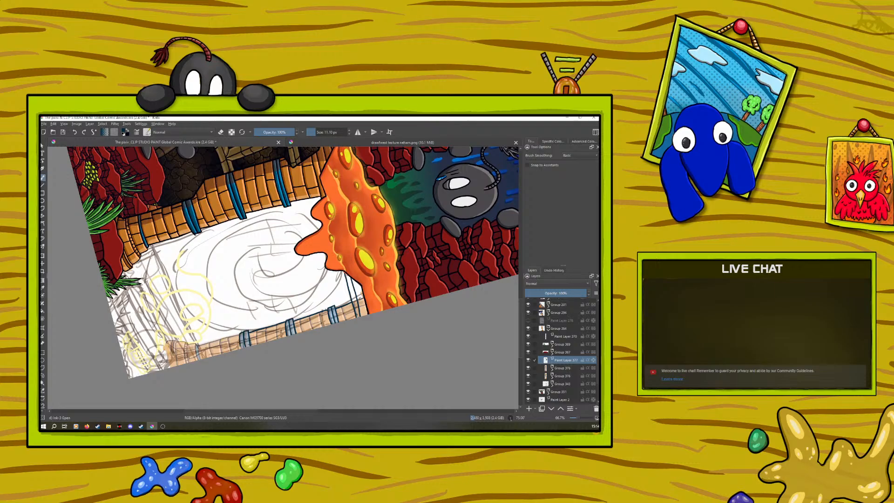
{"action": "left_click", "coordinate": [74, 134]}
{"action": "left_click", "coordinate": [74, 133]}
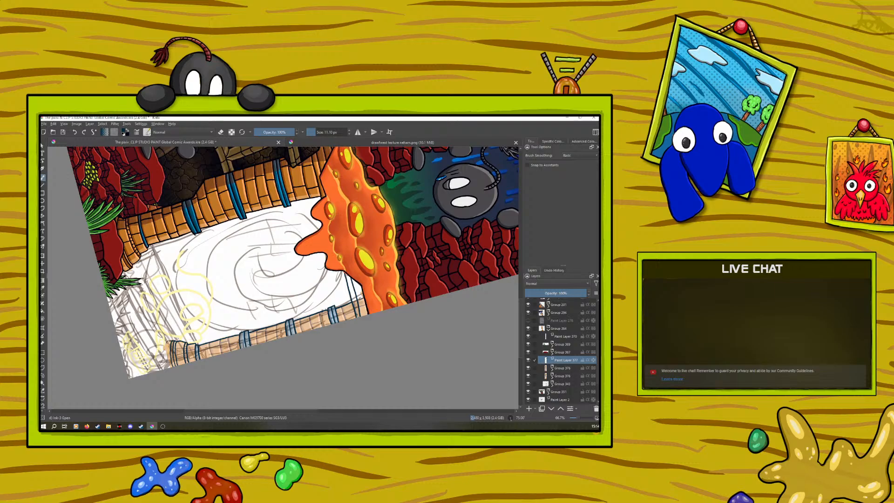
- Trace the brick joints and outline along the full length of the right-hand pillar, from its base to the lava
{"action": "left_click_drag", "start_coordinate": [164, 349], "coordinate": [168, 366]}
{"action": "right_click", "coordinate": [152, 270]}
{"action": "left_click_drag", "start_coordinate": [204, 257], "coordinate": [156, 338]}
{"action": "right_click", "coordinate": [155, 333]}
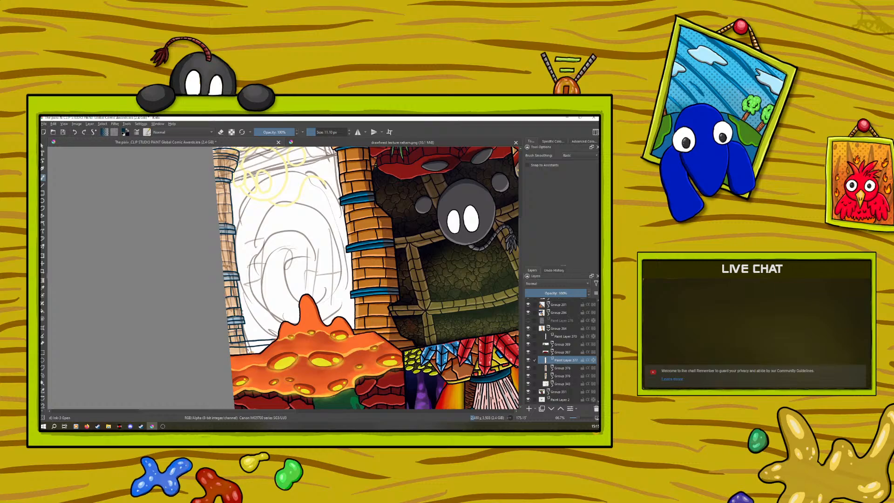
{"action": "right_click", "coordinate": [218, 244]}
{"action": "left_click_drag", "start_coordinate": [223, 297], "coordinate": [183, 242]}
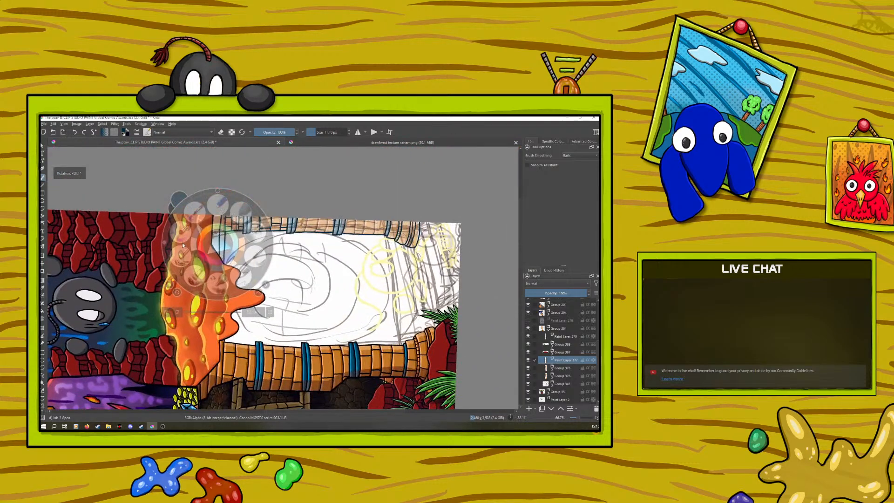
{"action": "right_click", "coordinate": [182, 242]}
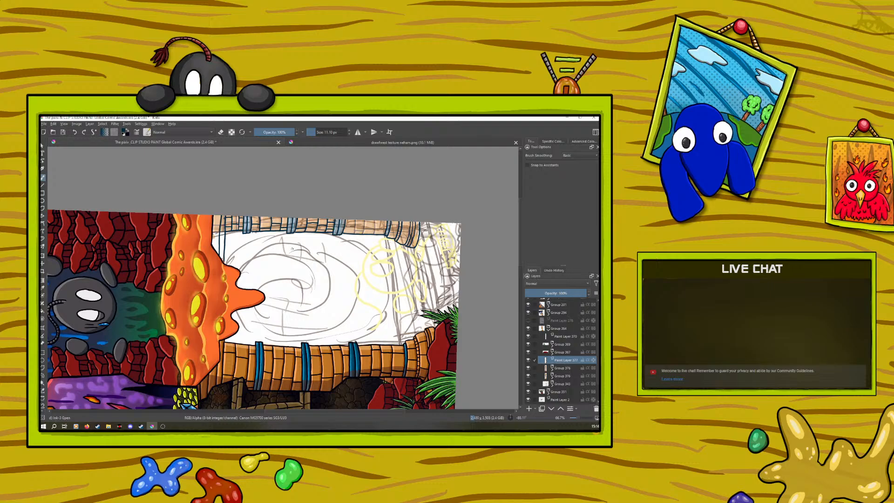
{"action": "right_click", "coordinate": [225, 300]}
{"action": "left_click_drag", "start_coordinate": [172, 297], "coordinate": [239, 200]}
{"action": "right_click", "coordinate": [239, 200]}
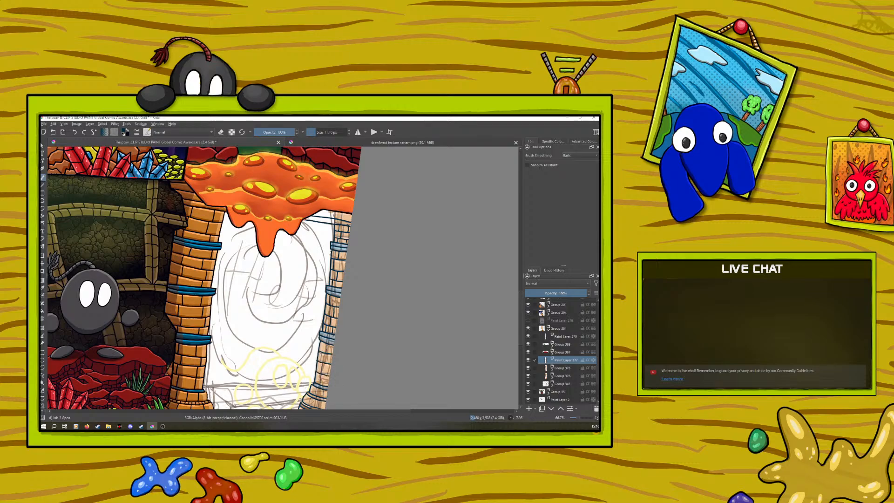
- Touch up the traced line art toward the pillar's base and hide the faded pillar group beneath it
{"action": "left_click", "coordinate": [220, 133]}
{"action": "scroll", "coordinate": [522, 332], "scroll_direction": "down", "scroll_amount": 5}
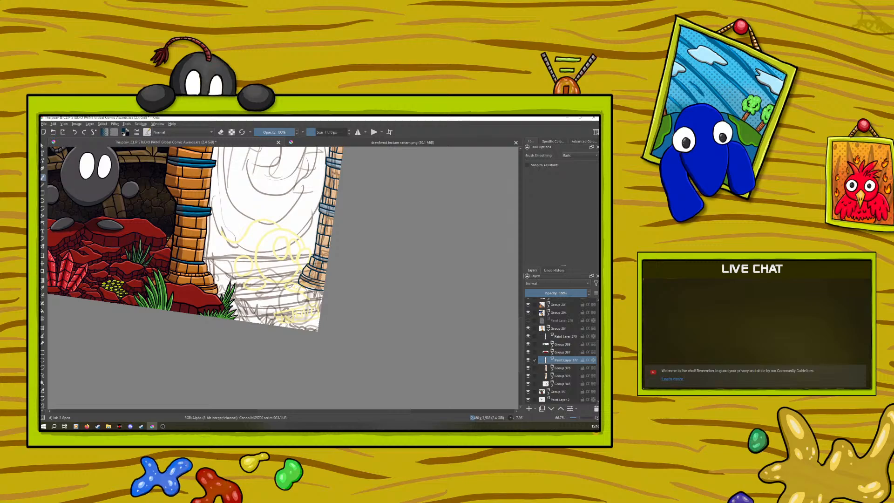
{"action": "right_click", "coordinate": [214, 330]}
{"action": "left_click_drag", "start_coordinate": [221, 277], "coordinate": [242, 313]}
{"action": "right_click", "coordinate": [241, 313]}
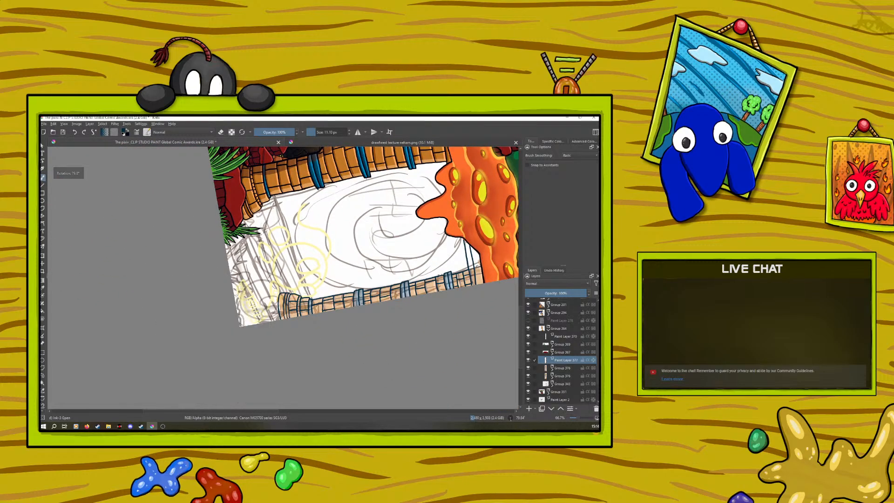
{"action": "left_click", "coordinate": [528, 368]}
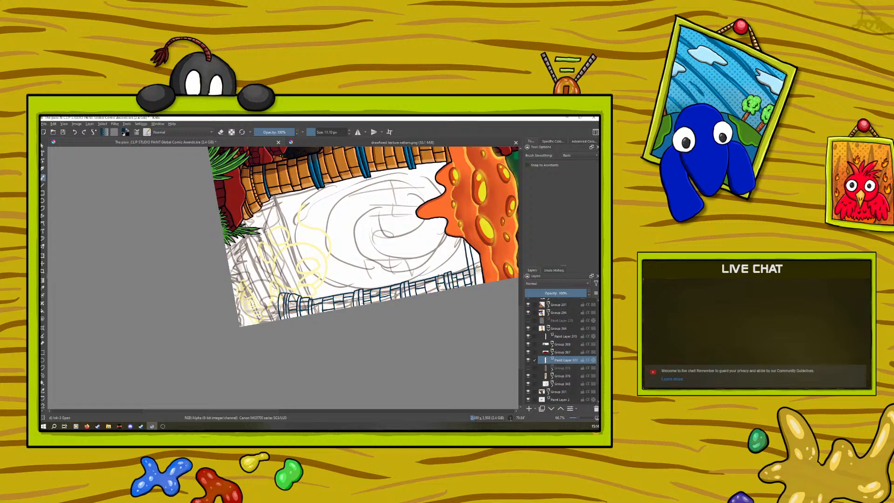
{"action": "left_click_drag", "start_coordinate": [578, 418], "coordinate": [578, 419]}
- Put the pillar line art layer in its own group and add a new paint layer beneath the line art
{"action": "right_click", "coordinate": [560, 359]}
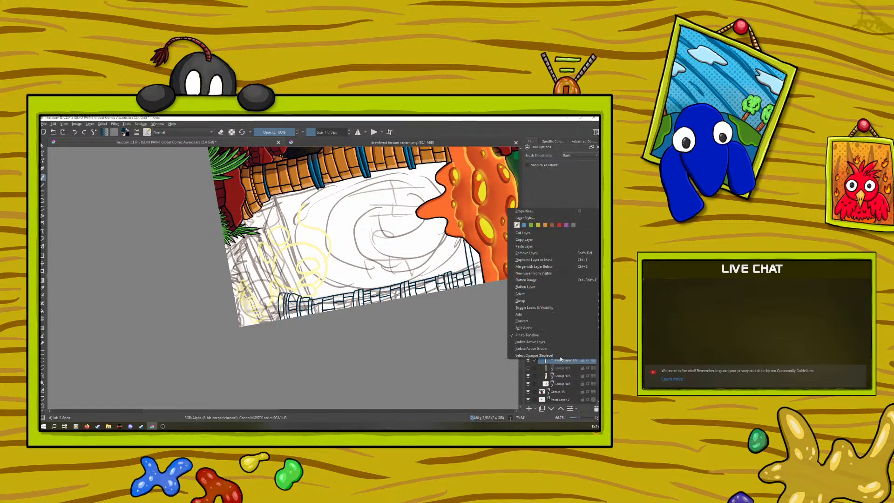
{"action": "left_click", "coordinate": [499, 300]}
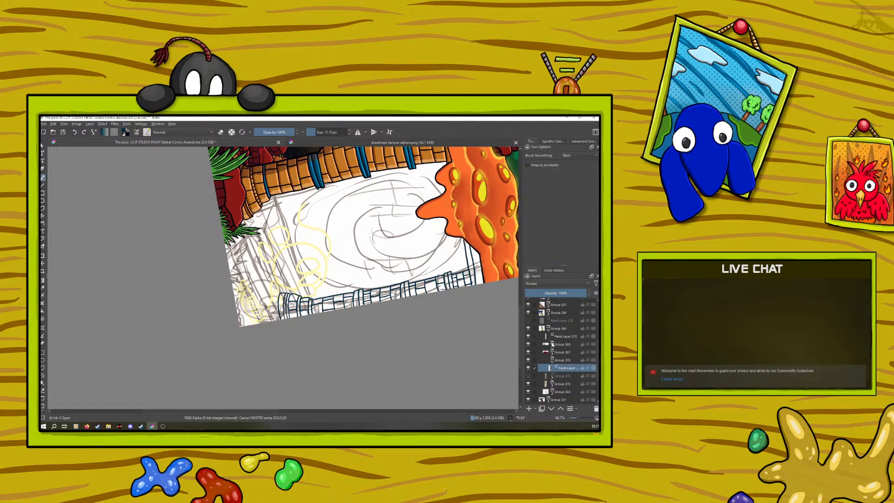
{"action": "left_click", "coordinate": [529, 408]}
{"action": "left_click", "coordinate": [549, 408]}
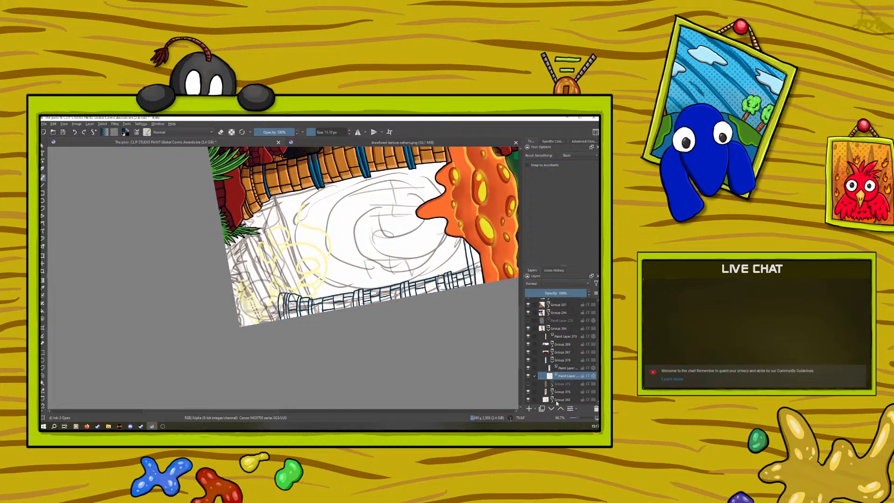
- Sample the orange brick colour from the left pillar and paint the right pillar's base with a larger brush
{"action": "left_click", "coordinate": [43, 288]}
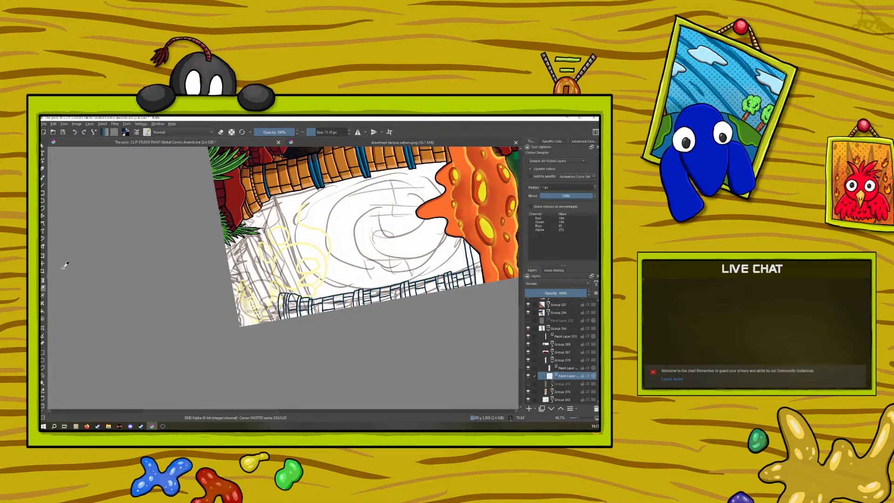
{"action": "left_click", "coordinate": [262, 179]}
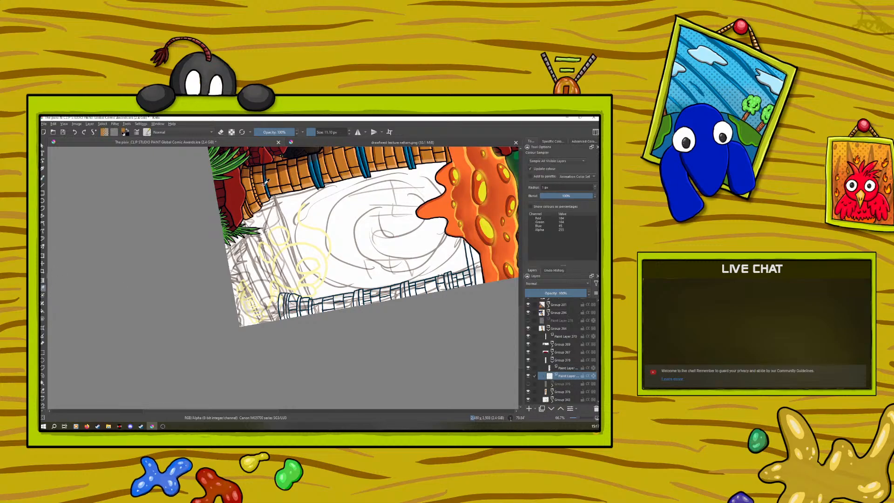
{"action": "left_click", "coordinate": [43, 177]}
{"action": "left_click_drag", "start_coordinate": [318, 132], "coordinate": [322, 132]}
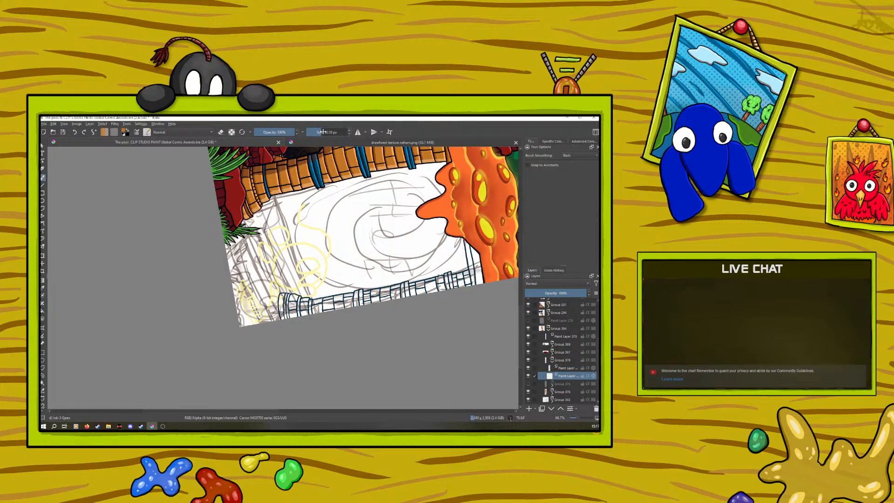
{"action": "left_click_drag", "start_coordinate": [282, 300], "coordinate": [281, 318]}
{"action": "mouse_move", "coordinate": [291, 317]}
{"action": "left_mouse_down"}
{"action": "mouse_move", "coordinate": [293, 303]}
{"action": "mouse_move", "coordinate": [300, 316]}
{"action": "mouse_move", "coordinate": [294, 298]}
{"action": "left_mouse_up"}
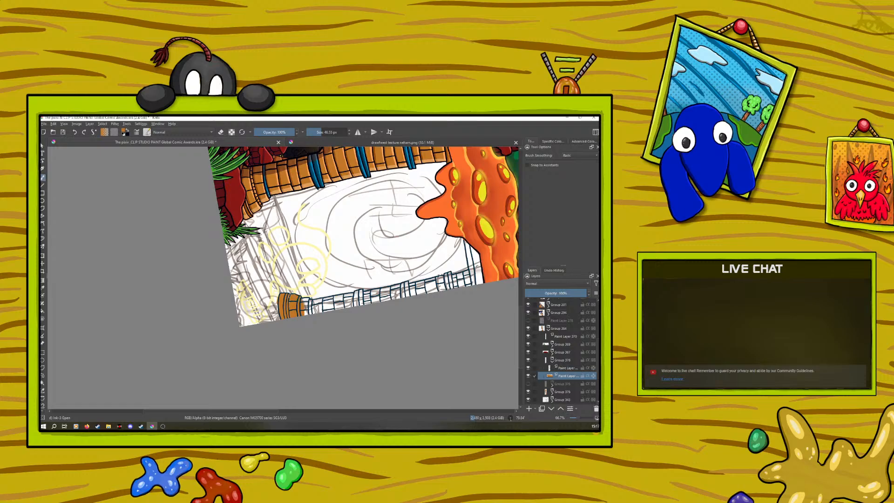
- Fill the rest of the right pillar's shaft and the crossbeam under the lava with the same brick orange
{"action": "right_click", "coordinate": [177, 322]}
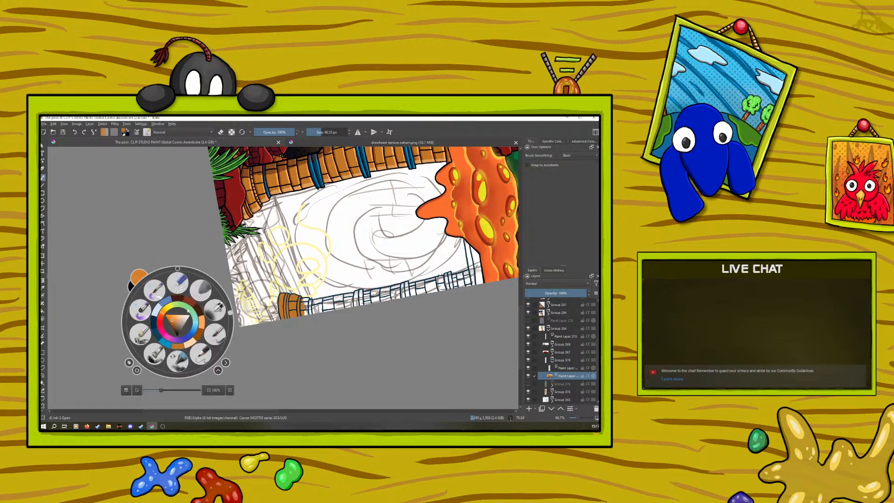
{"action": "left_click_drag", "start_coordinate": [230, 313], "coordinate": [160, 243]}
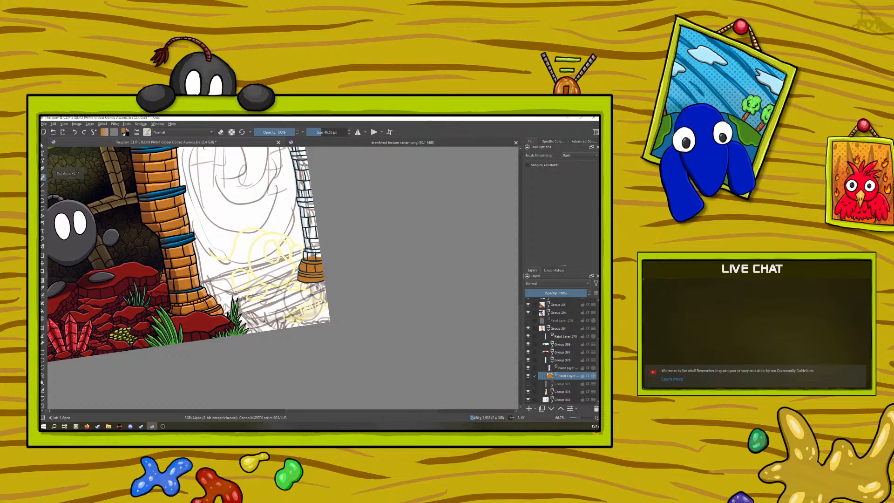
{"action": "left_click_drag", "start_coordinate": [521, 326], "coordinate": [521, 302]}
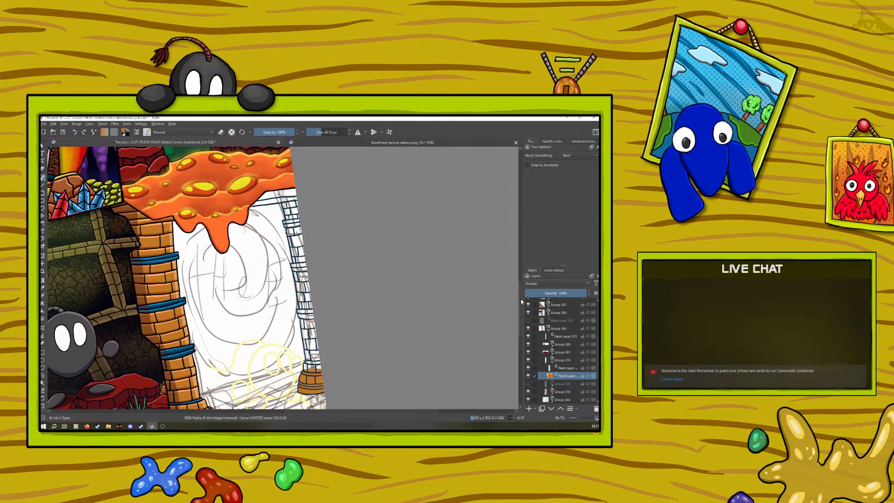
{"action": "left_click_drag", "start_coordinate": [288, 209], "coordinate": [297, 241]}
{"action": "left_click_drag", "start_coordinate": [297, 241], "coordinate": [292, 194]}
{"action": "right_click", "coordinate": [291, 194]}
{"action": "mouse_move", "coordinate": [299, 237]}
{"action": "left_mouse_down"}
{"action": "mouse_move", "coordinate": [303, 263]}
{"action": "mouse_move", "coordinate": [299, 245]}
{"action": "mouse_move", "coordinate": [294, 265]}
{"action": "mouse_move", "coordinate": [289, 231]}
{"action": "mouse_move", "coordinate": [299, 320]}
{"action": "mouse_move", "coordinate": [305, 277]}
{"action": "mouse_move", "coordinate": [298, 335]}
{"action": "left_mouse_up"}
{"action": "mouse_move", "coordinate": [308, 303]}
{"action": "left_mouse_down"}
{"action": "mouse_move", "coordinate": [303, 347]}
{"action": "mouse_move", "coordinate": [319, 366]}
{"action": "left_mouse_up"}
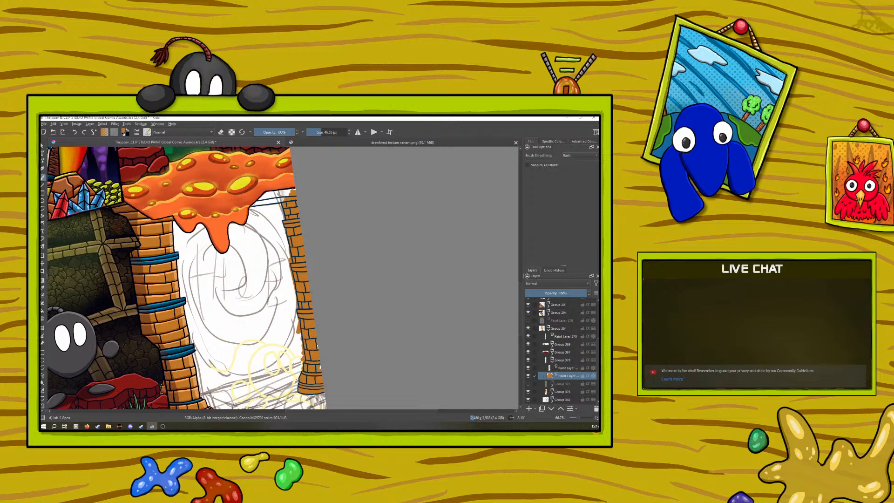
{"action": "mouse_move", "coordinate": [275, 194]}
{"action": "left_mouse_down"}
{"action": "mouse_move", "coordinate": [281, 199]}
{"action": "mouse_move", "coordinate": [253, 204]}
{"action": "mouse_move", "coordinate": [294, 188]}
{"action": "left_mouse_up"}
- Sample the light orange brick highlight from the left pillar and reduce the brush size to about 10 px
{"action": "left_click", "coordinate": [43, 289]}
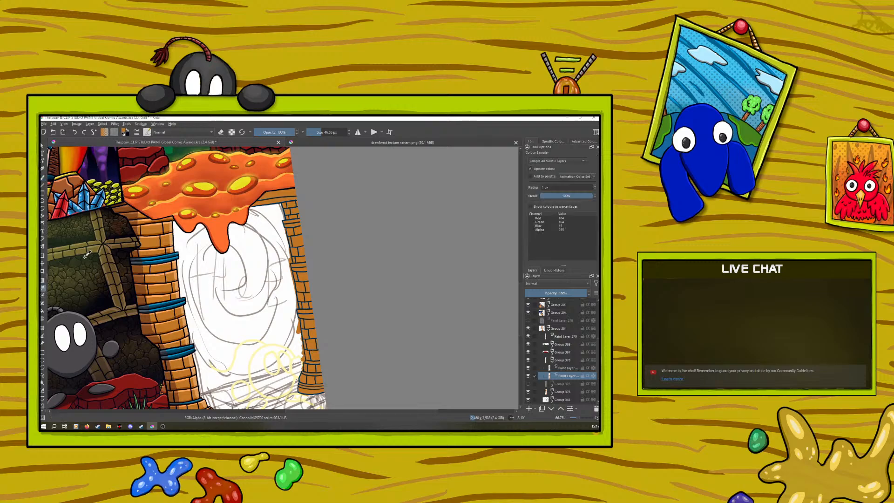
{"action": "left_click", "coordinate": [153, 233]}
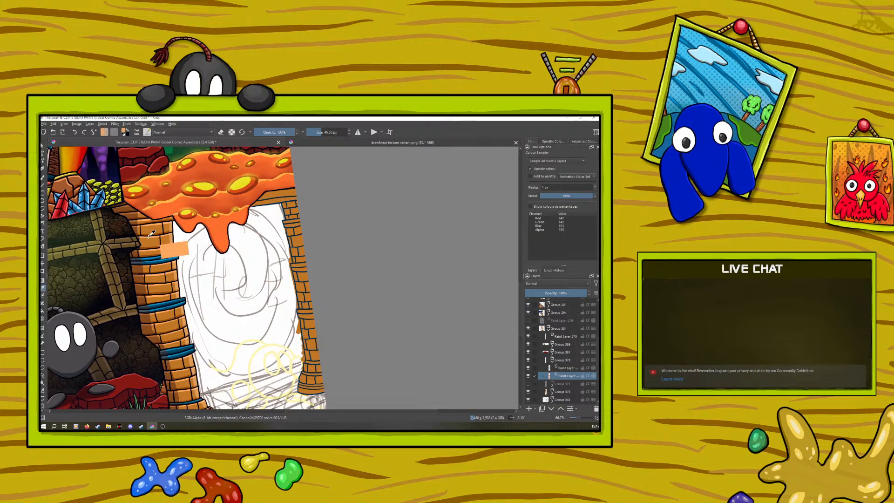
{"action": "left_click", "coordinate": [43, 178]}
{"action": "right_click", "coordinate": [179, 251]}
{"action": "left_click_drag", "start_coordinate": [172, 198], "coordinate": [230, 266]}
{"action": "left_click", "coordinate": [271, 168]}
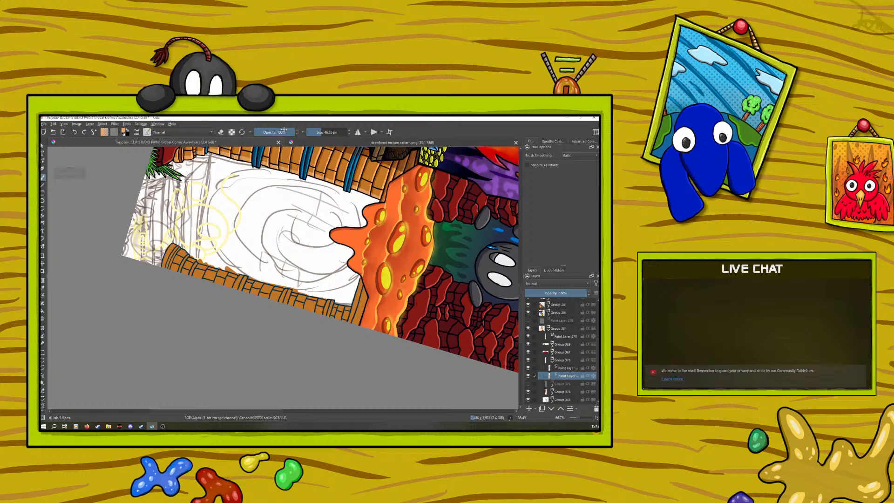
{"action": "left_click", "coordinate": [319, 131]}
- Recolour the right pillar's line art black using a large brush with alpha preserved, and reselect the orange colour layer
{"action": "left_click", "coordinate": [563, 367]}
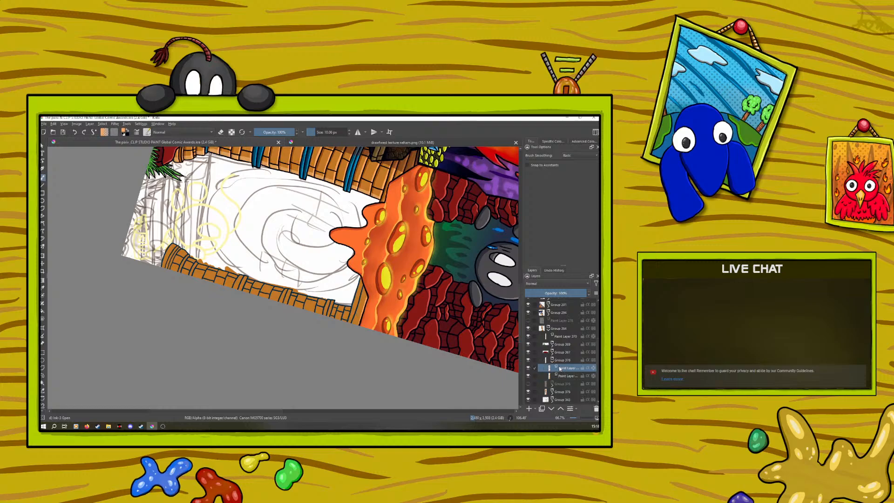
{"action": "right_click", "coordinate": [243, 329]}
{"action": "left_click", "coordinate": [243, 344]}
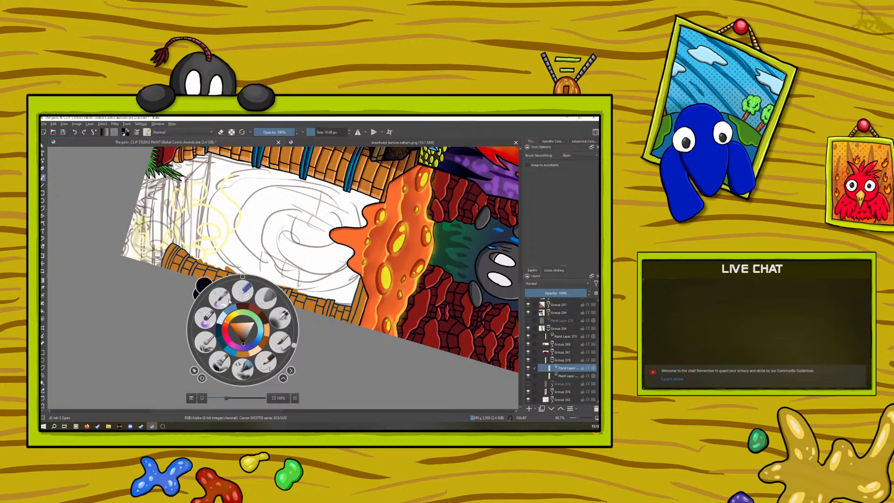
{"action": "right_click", "coordinate": [243, 345]}
{"action": "left_click", "coordinate": [232, 134]}
{"action": "left_click_drag", "start_coordinate": [310, 132], "coordinate": [333, 133]}
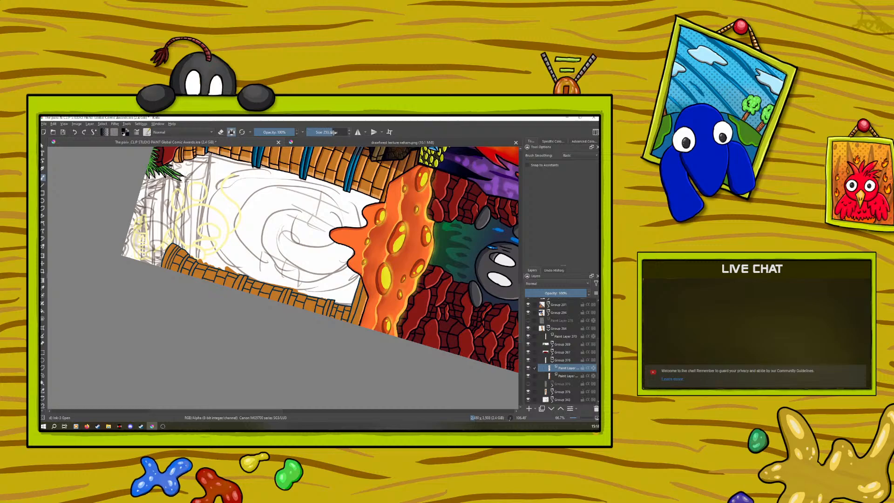
{"action": "mouse_move", "coordinate": [166, 246]}
{"action": "left_mouse_down"}
{"action": "mouse_move", "coordinate": [207, 272]}
{"action": "mouse_move", "coordinate": [326, 307]}
{"action": "mouse_move", "coordinate": [354, 294]}
{"action": "left_mouse_up"}
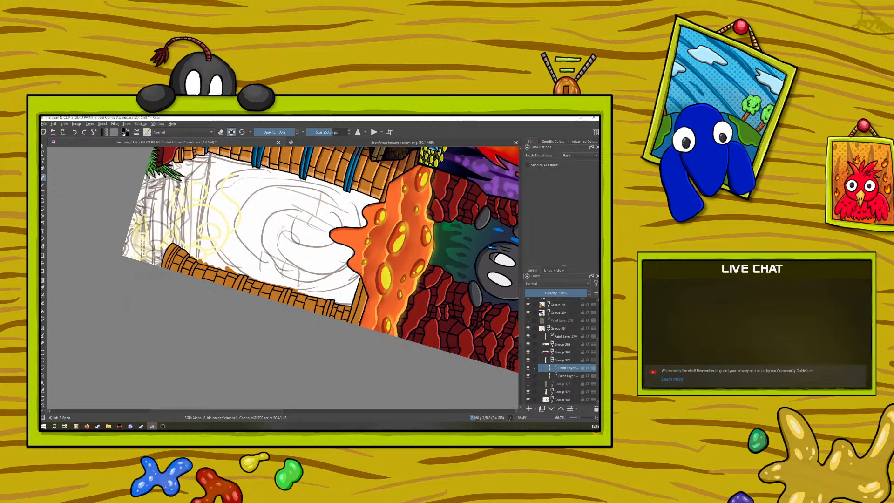
{"action": "left_click", "coordinate": [558, 375]}
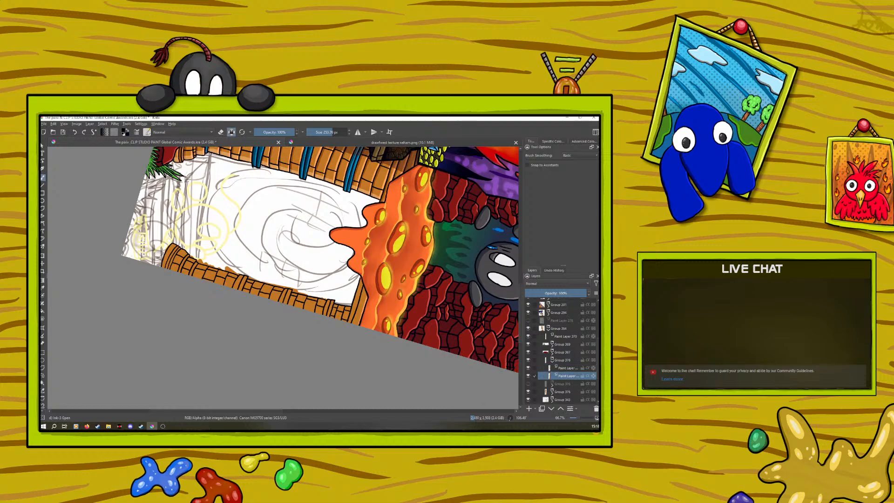
- Sample the light orange brick highlight and paint highlights on the right pillar's bricks with the brush at about 11 px
{"action": "left_click", "coordinate": [326, 130]}
{"action": "left_click", "coordinate": [42, 287]}
{"action": "left_click", "coordinate": [368, 299]}
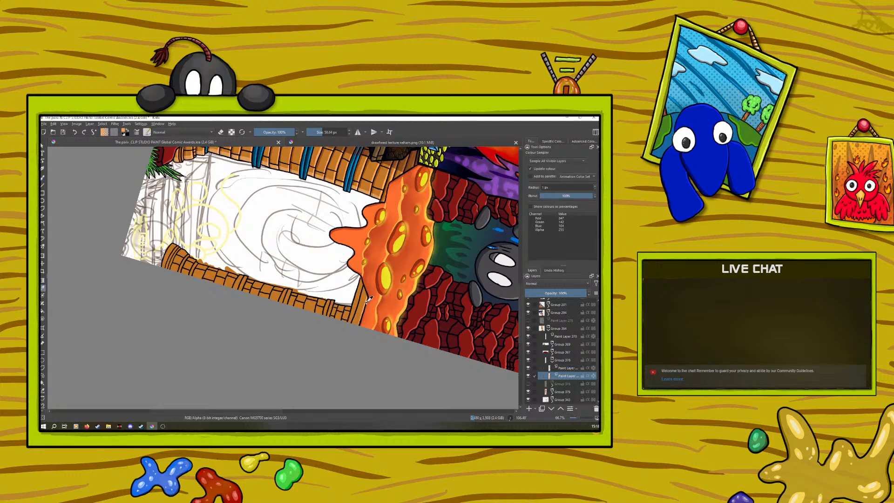
{"action": "left_click", "coordinate": [43, 178]}
{"action": "left_click_drag", "start_coordinate": [323, 129], "coordinate": [316, 132]}
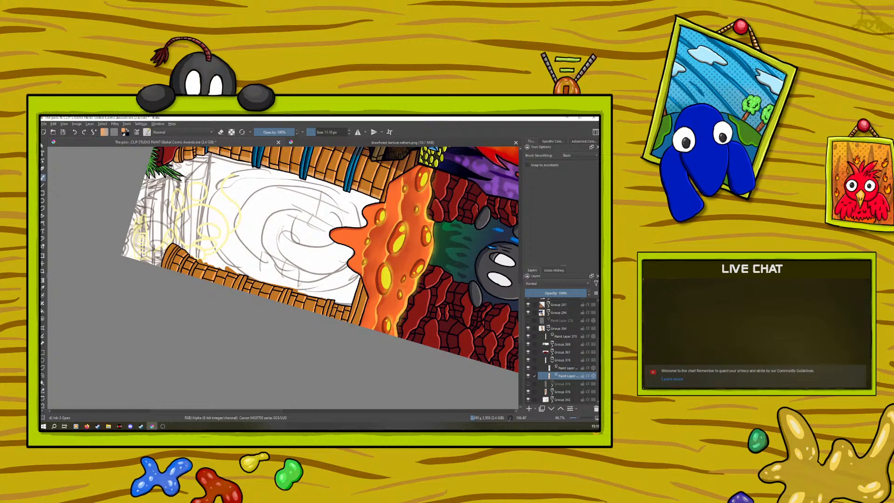
- Select the right pillar's line art layer and pick black to touch up its outlines
{"action": "left_click", "coordinate": [566, 368]}
{"action": "right_click", "coordinate": [159, 285]}
{"action": "left_click_drag", "start_coordinate": [157, 285], "coordinate": [156, 303]}
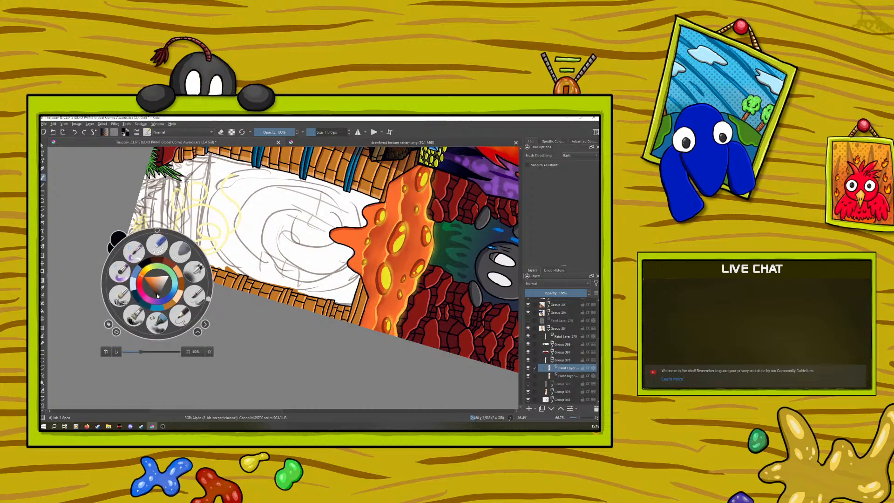
{"action": "left_click", "coordinate": [135, 215]}
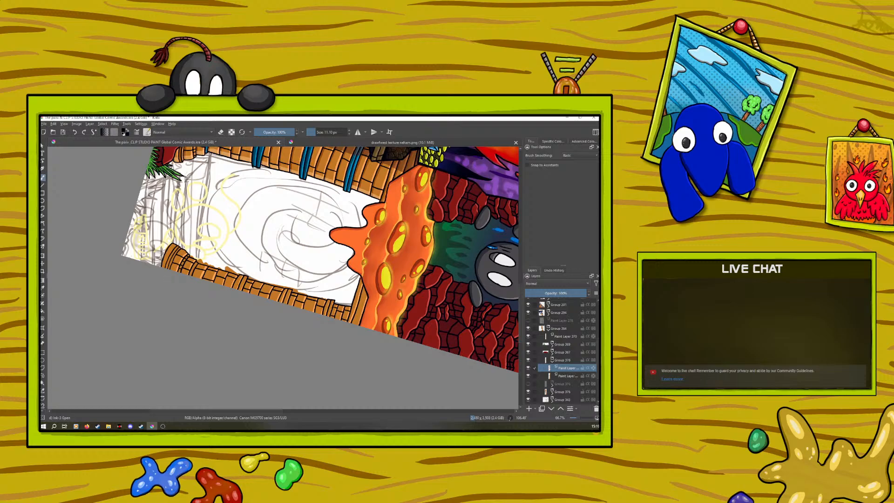
- Add a new paint layer between the right pillar's line art and orange colour layers, and reselect the orange colour layer
{"action": "left_click", "coordinate": [563, 376]}
{"action": "left_click", "coordinate": [528, 408]}
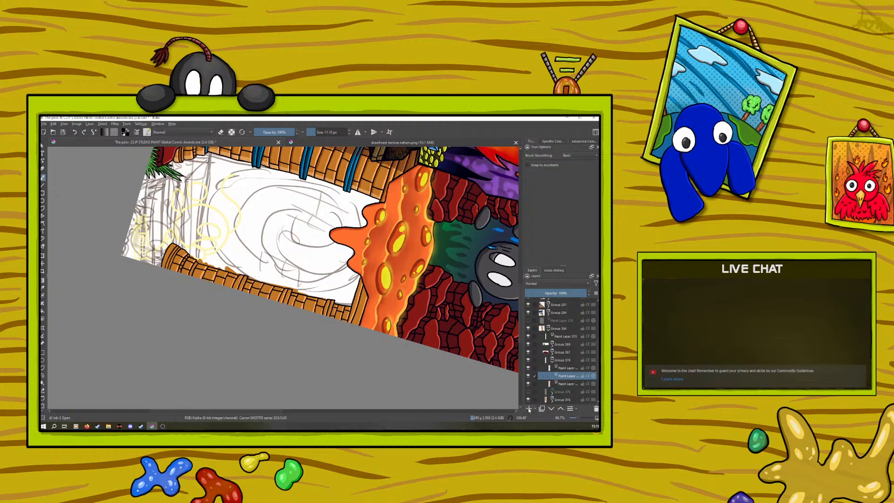
{"action": "left_click", "coordinate": [566, 384]}
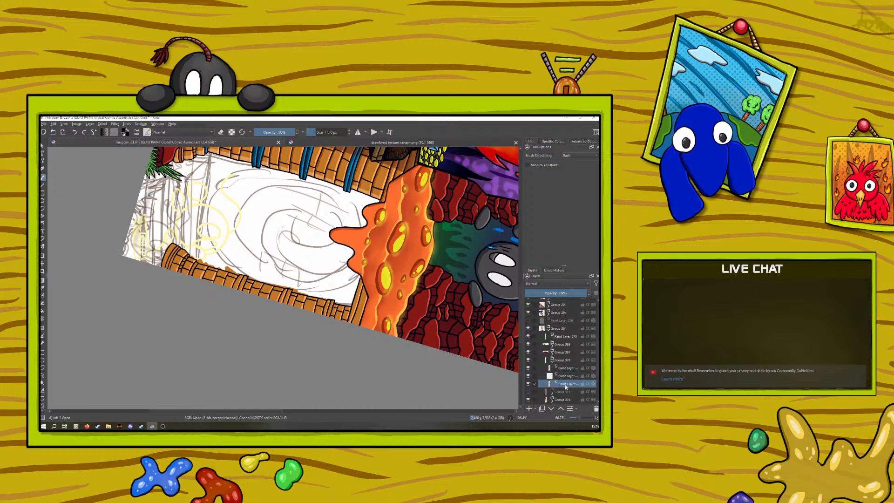
- Sample the dark brown brick shadow from the left pillar and shade the right pillar's bricks with the brush
{"action": "scroll", "coordinate": [521, 325], "scroll_direction": "up", "scroll_amount": 4}
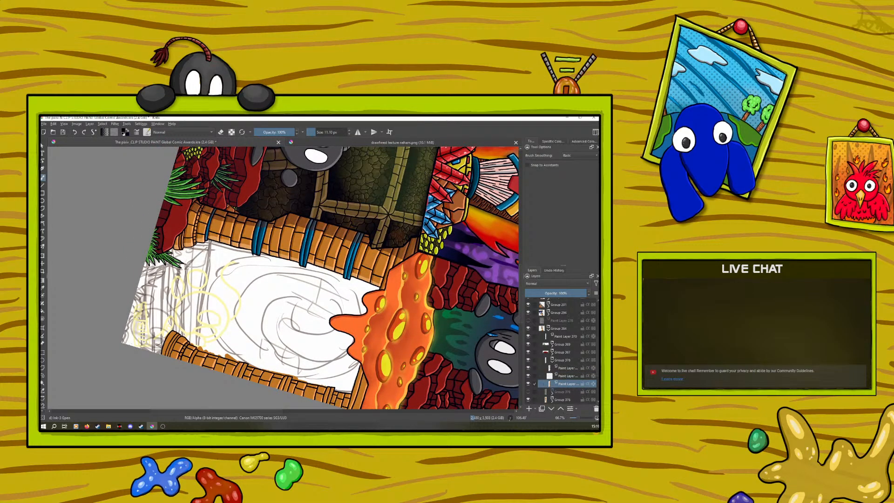
{"action": "key", "text": "p"}
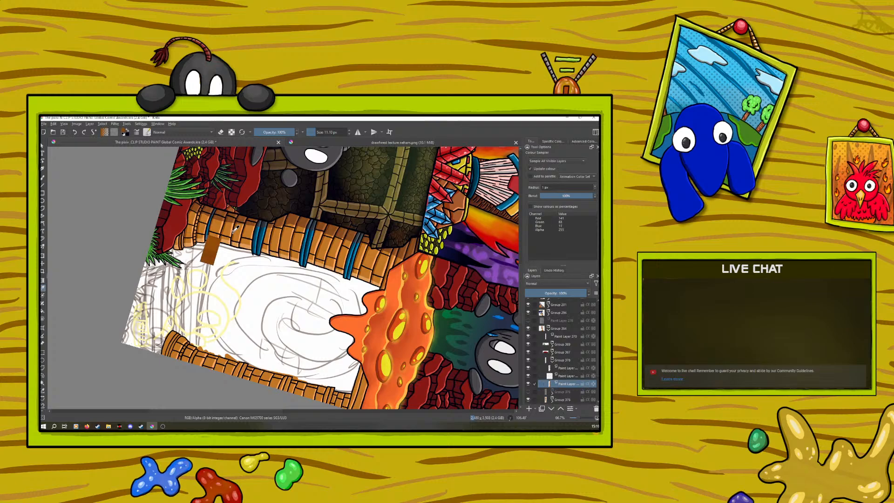
{"action": "left_click", "coordinate": [236, 229]}
{"action": "left_click", "coordinate": [235, 230]}
{"action": "left_click", "coordinate": [42, 178]}
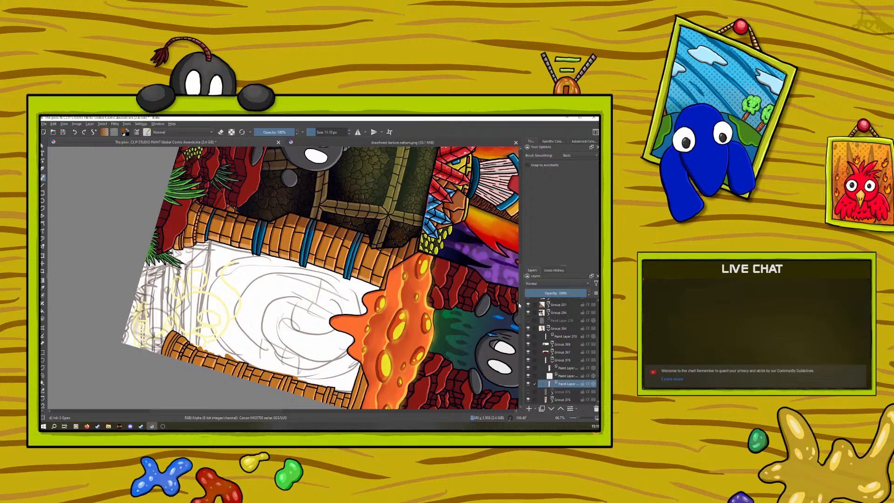
- Refine the right pillar's bricks by sampling and painting the light orange highlight colour, followed by the dark brown shadow colour
{"action": "scroll", "coordinate": [520, 322], "scroll_direction": "down", "scroll_amount": 3}
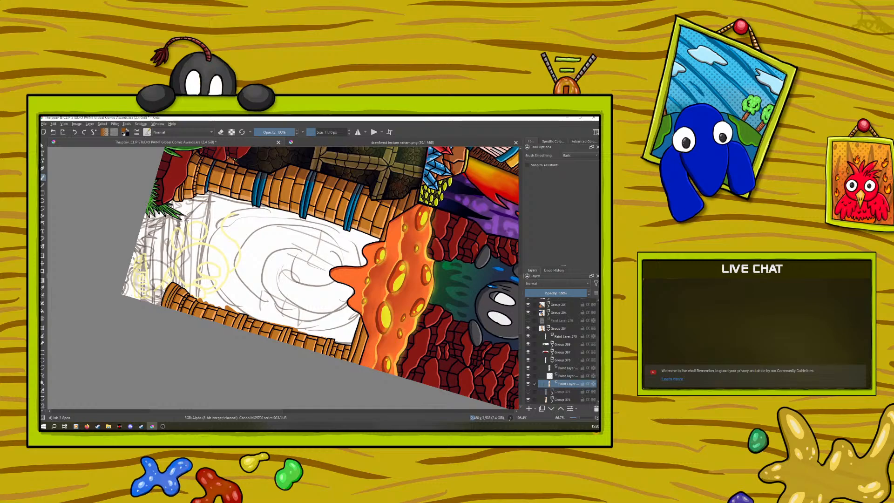
{"action": "key", "text": "p"}
{"action": "left_click", "coordinate": [217, 313]}
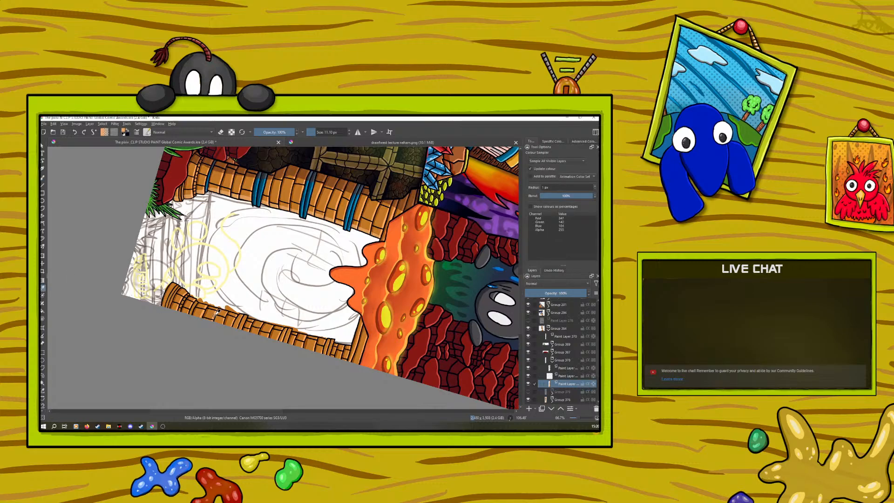
{"action": "key", "text": "b"}
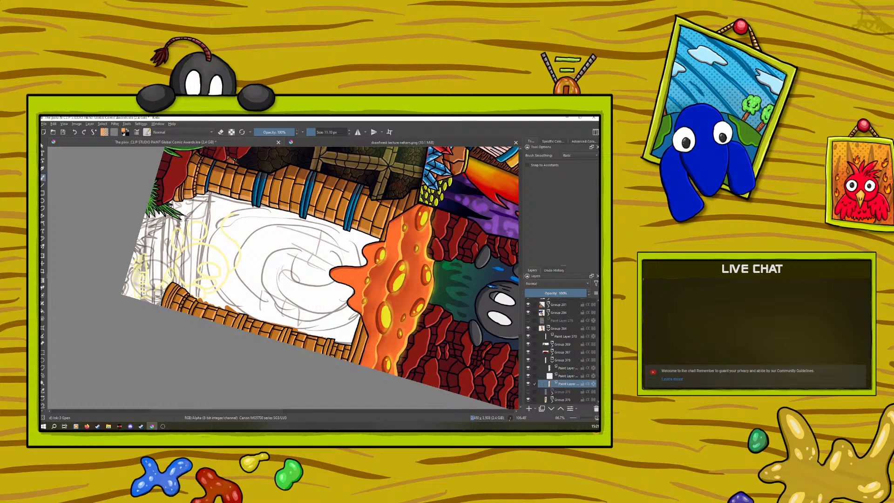
{"action": "key", "text": "p"}
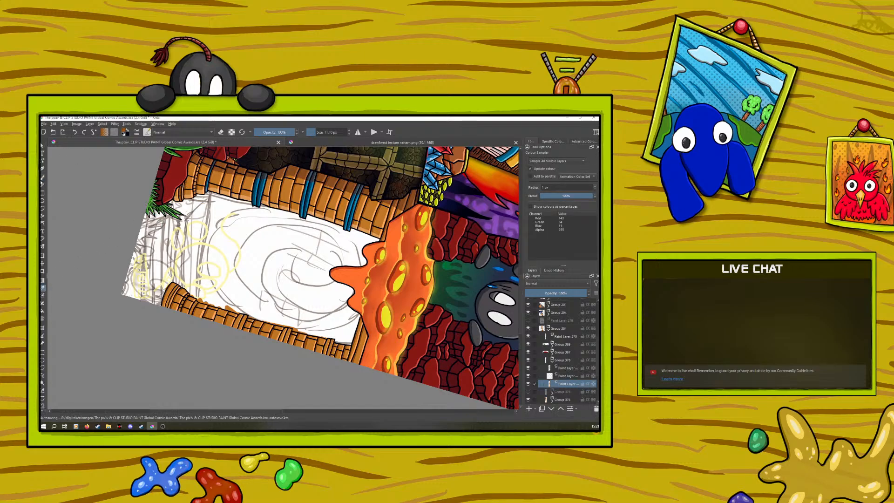
{"action": "key", "text": "b"}
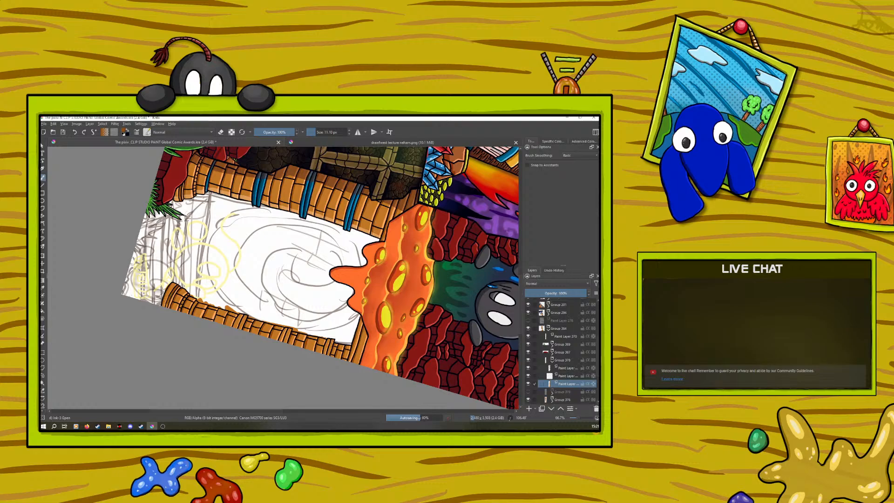
- Erase the orange paint that spills past the inner edge of the right pillar's shaft
{"action": "right_click", "coordinate": [169, 330]}
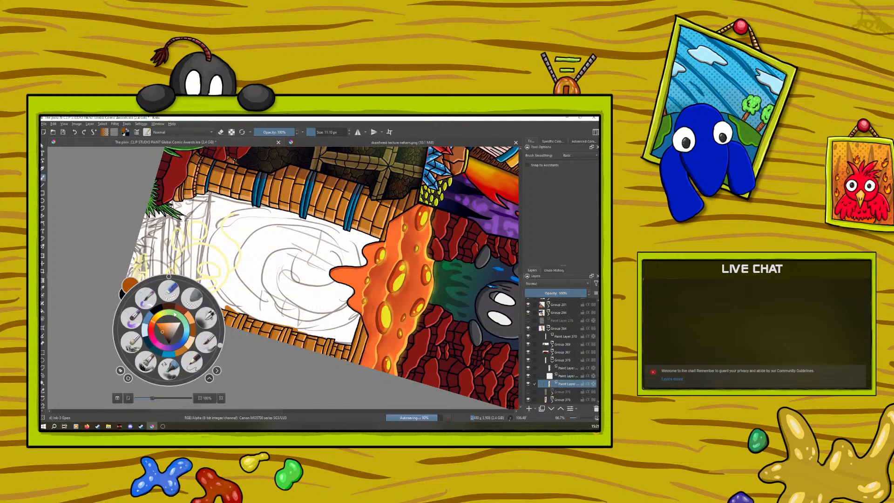
{"action": "key", "text": "4"}
{"action": "key", "text": "4"}
{"action": "key", "text": "4"}
{"action": "key", "text": "4"}
{"action": "key", "text": "4"}
{"action": "key", "text": "4"}
{"action": "key", "text": "4"}
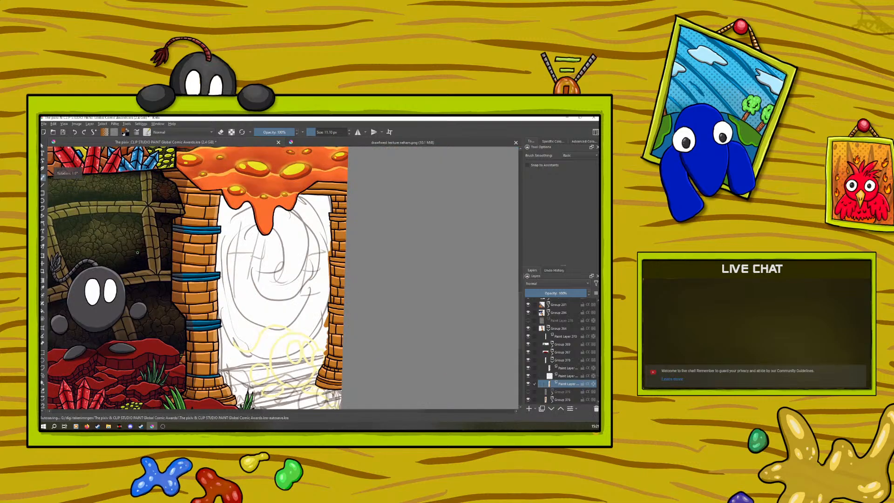
{"action": "key", "text": "e"}
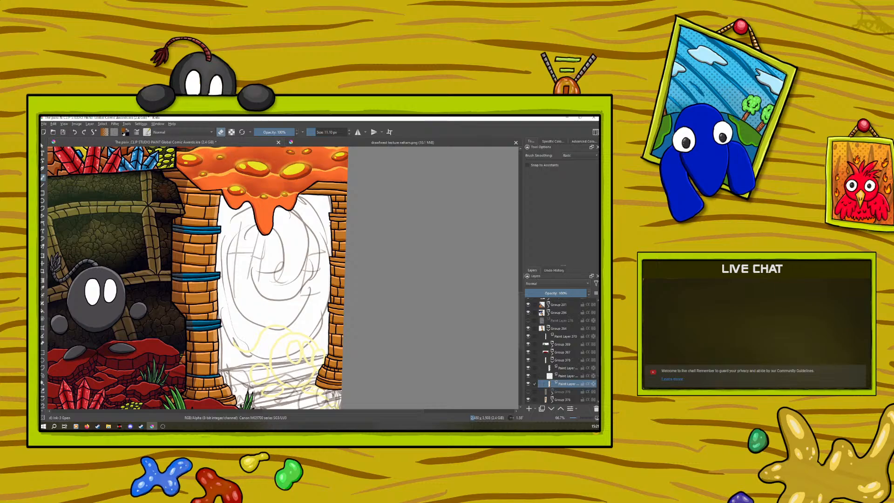
- Sample the light orange brick highlight from the left pillar's base and switch to the soft eraser preset
{"action": "left_click", "coordinate": [43, 288]}
{"action": "left_click", "coordinate": [206, 386]}
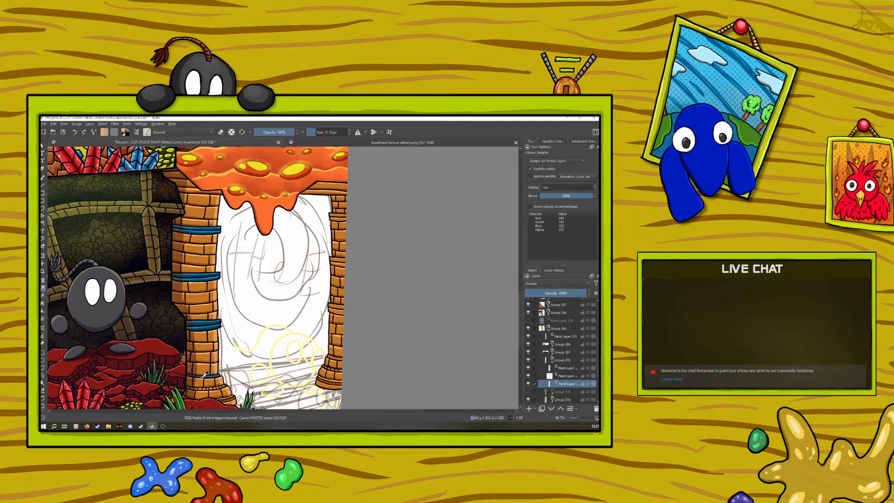
{"action": "key", "text": "b"}
{"action": "right_click", "coordinate": [202, 329]}
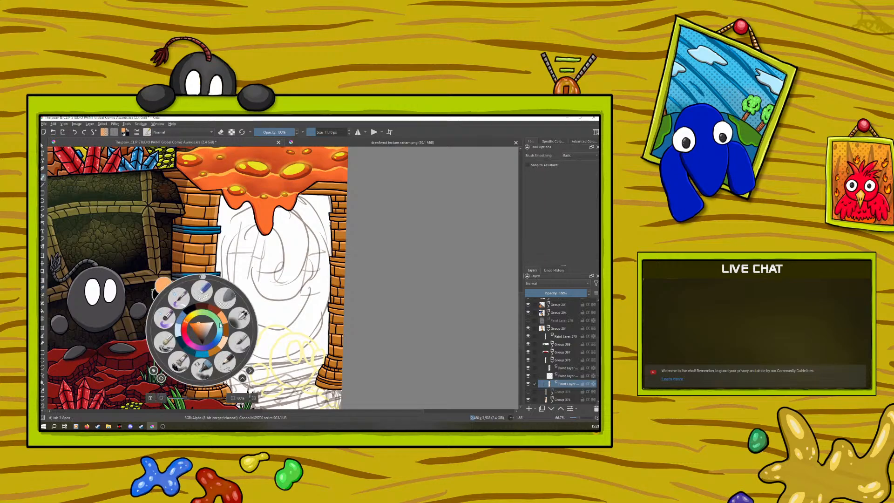
{"action": "left_click", "coordinate": [201, 278]}
{"action": "left_click", "coordinate": [226, 298]}
{"action": "right_click", "coordinate": [255, 332]}
{"action": "left_click_drag", "start_coordinate": [255, 276], "coordinate": [301, 303]}
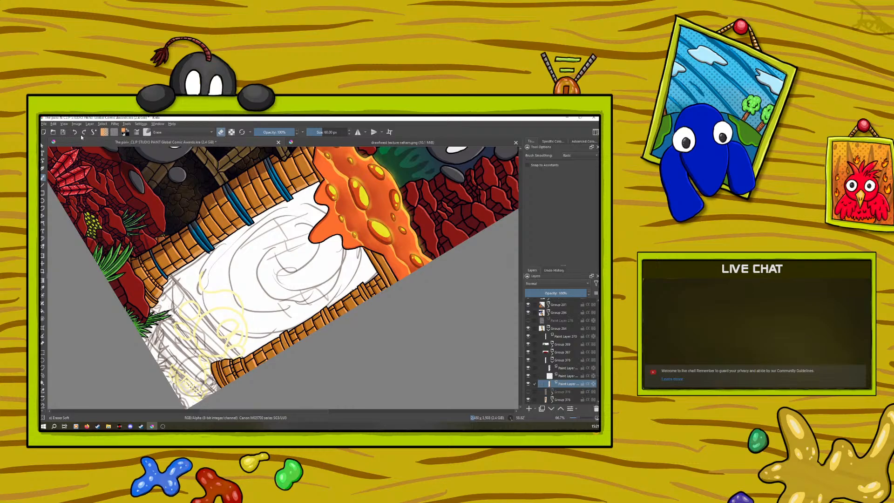
- Switch back to the Ink-3 brush preset at about 11 px and pick the recent dark brick brown for shading the right pillar
{"action": "left_click", "coordinate": [149, 134]}
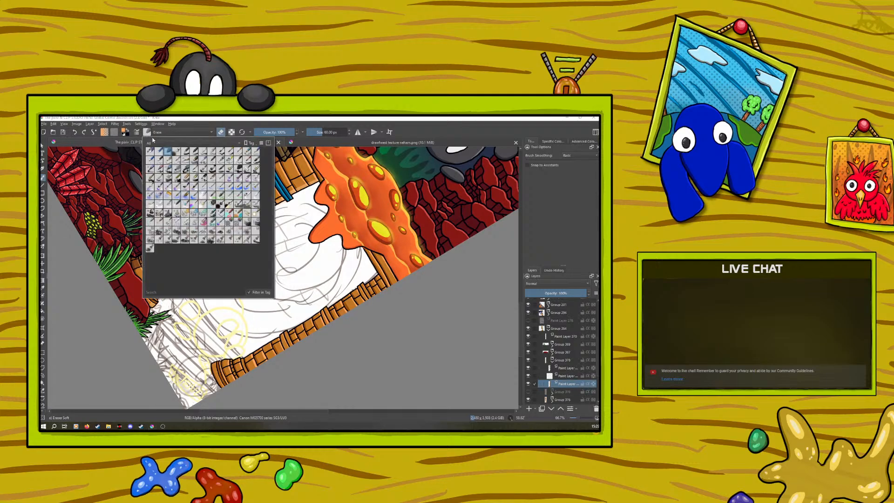
{"action": "left_click", "coordinate": [229, 161]}
{"action": "left_click", "coordinate": [139, 278]}
{"action": "right_click", "coordinate": [144, 276]}
{"action": "left_click", "coordinate": [168, 290]}
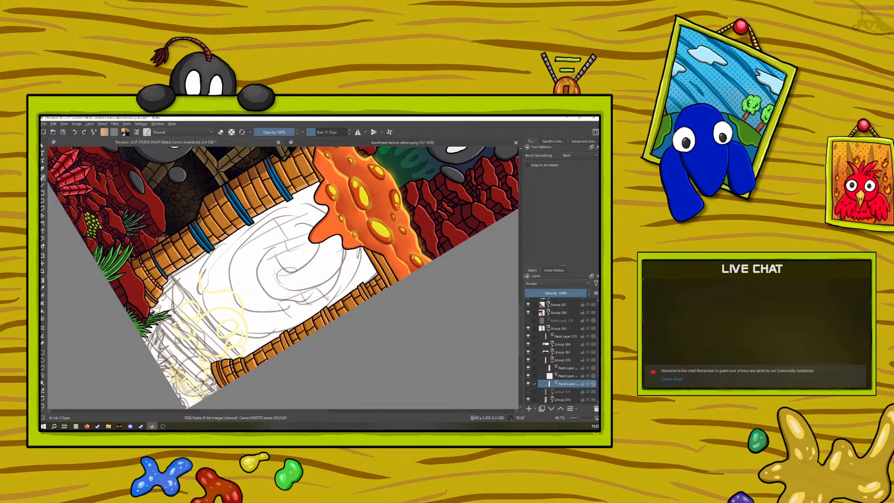
{"action": "right_click", "coordinate": [228, 328]}
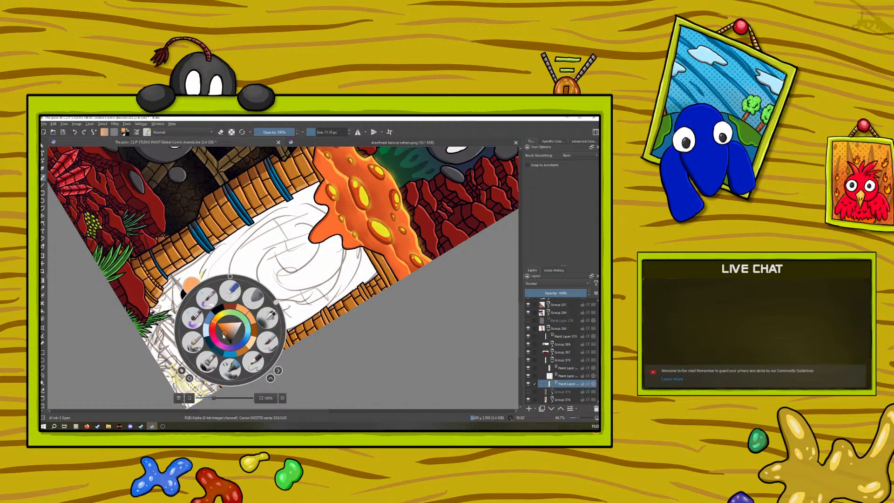
{"action": "left_click", "coordinate": [191, 285]}
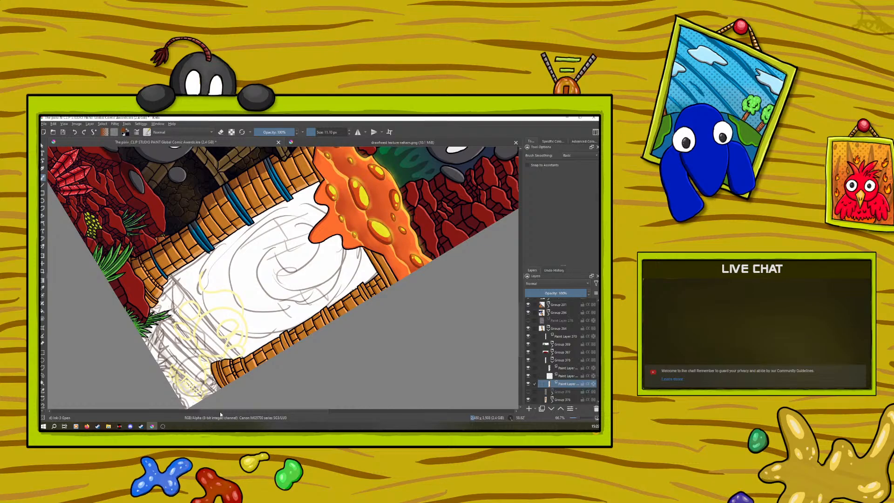
- Select the empty layer above the orange one, sample the left pillar's dark blue, and paint four blue bands around the right pillar
{"action": "left_click", "coordinate": [552, 377]}
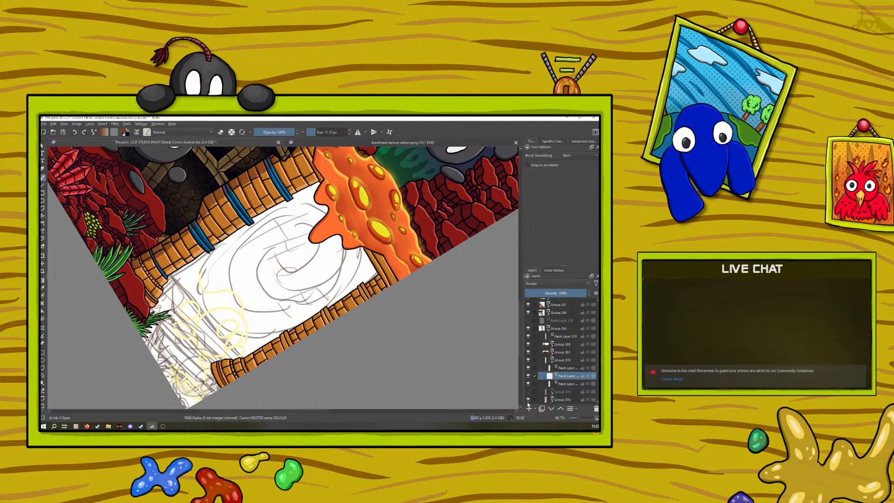
{"action": "left_click", "coordinate": [42, 286]}
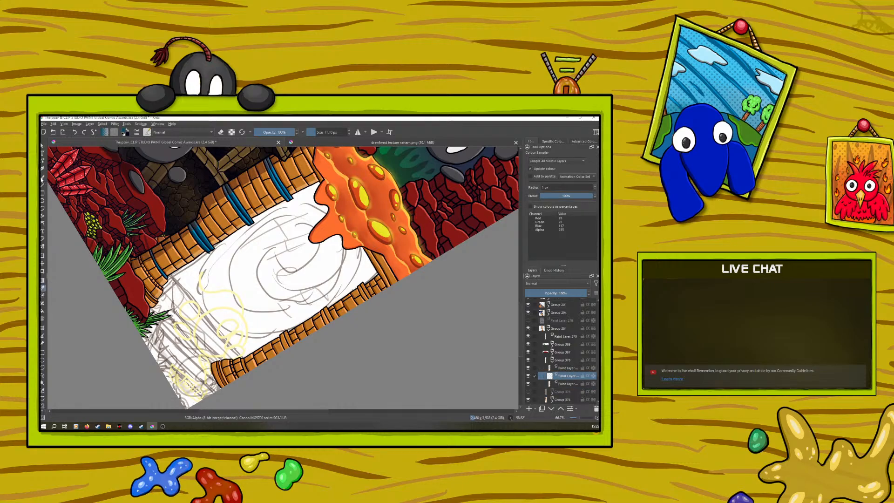
{"action": "left_click", "coordinate": [42, 177]}
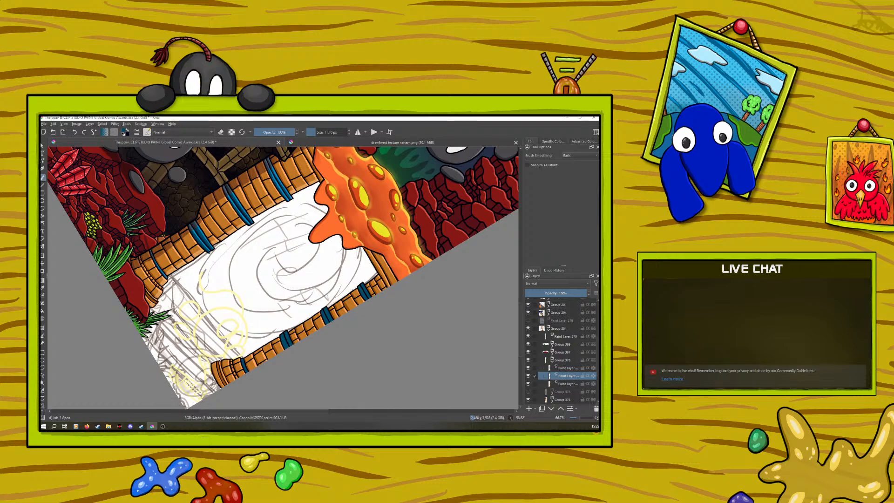
- Sample the light blue highlight from the left pillar's bands and paint highlights on the right pillar's blue bands
{"action": "right_click", "coordinate": [180, 331]}
{"action": "right_click", "coordinate": [183, 324]}
{"action": "left_click", "coordinate": [43, 288]}
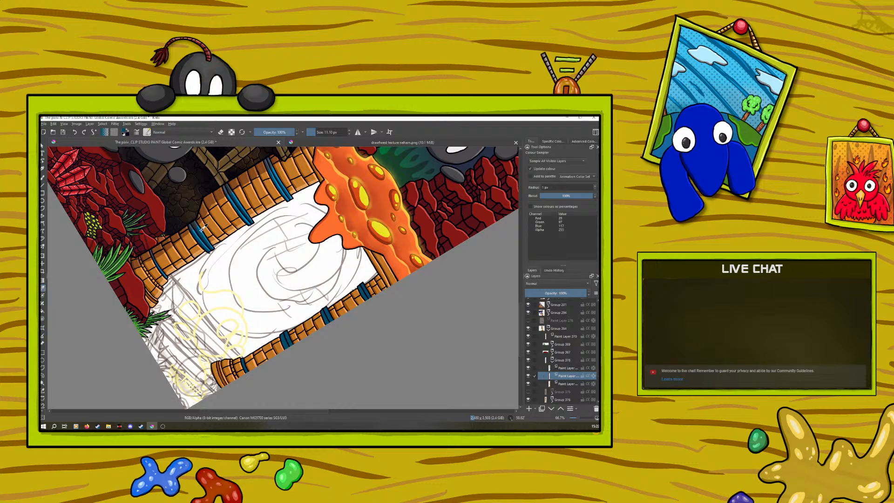
{"action": "left_click", "coordinate": [43, 178]}
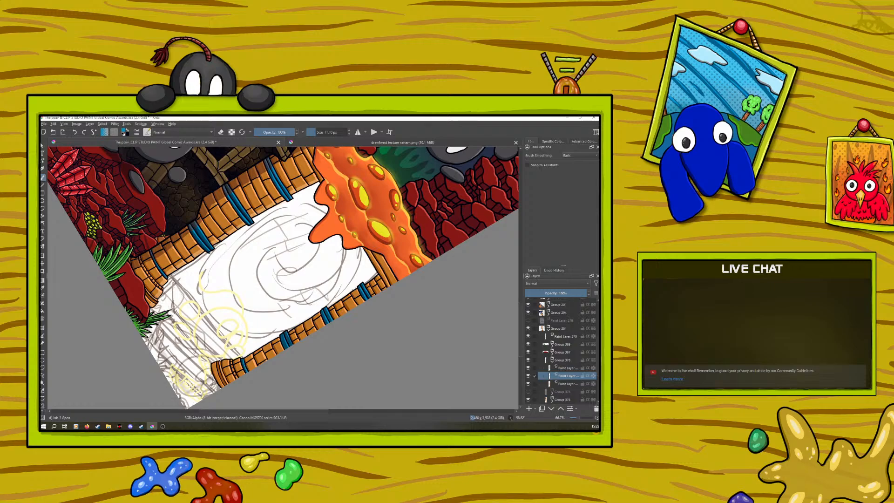
- Sample the dark blue shadow from the left pillar's bands and shade the right pillar's blue bands
{"action": "key", "text": "p"}
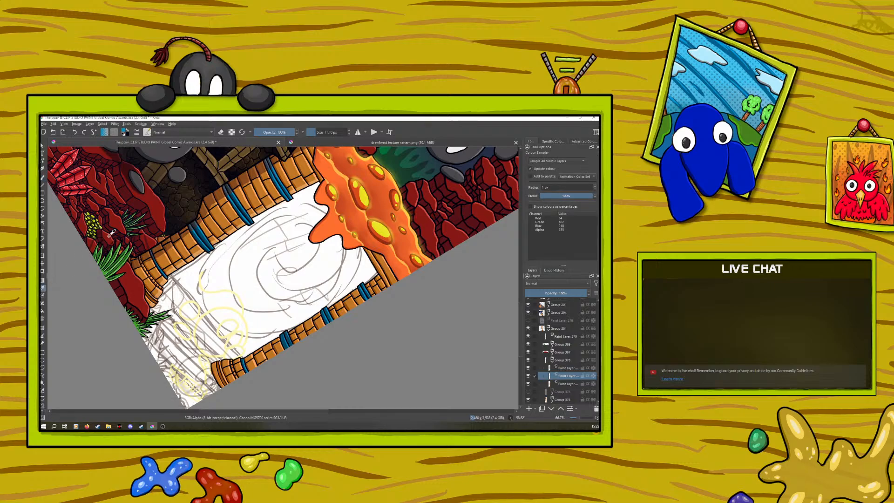
{"action": "left_click", "coordinate": [202, 232]}
{"action": "key", "text": "b"}
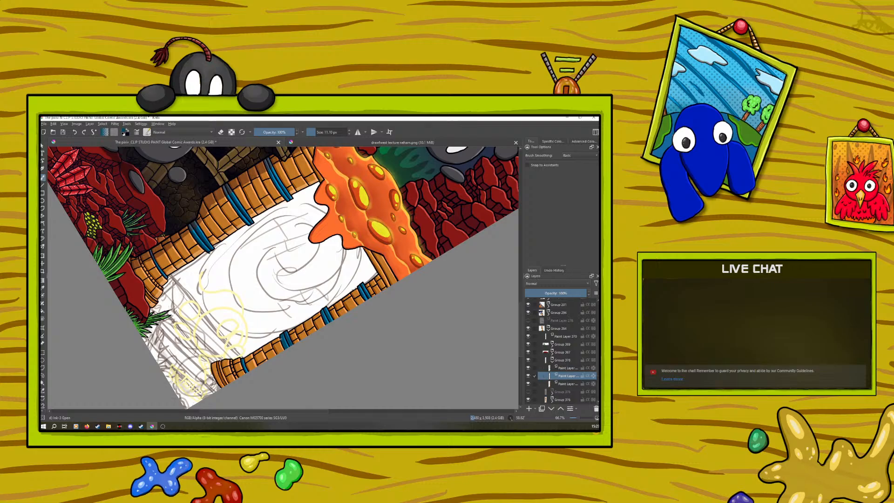
{"action": "right_click", "coordinate": [291, 320]}
{"action": "left_click", "coordinate": [292, 315]}
{"action": "right_click", "coordinate": [287, 325]}
{"action": "right_click", "coordinate": [255, 328]}
{"action": "left_click_drag", "start_coordinate": [301, 303], "coordinate": [204, 311]}
{"action": "left_click", "coordinate": [205, 311]}
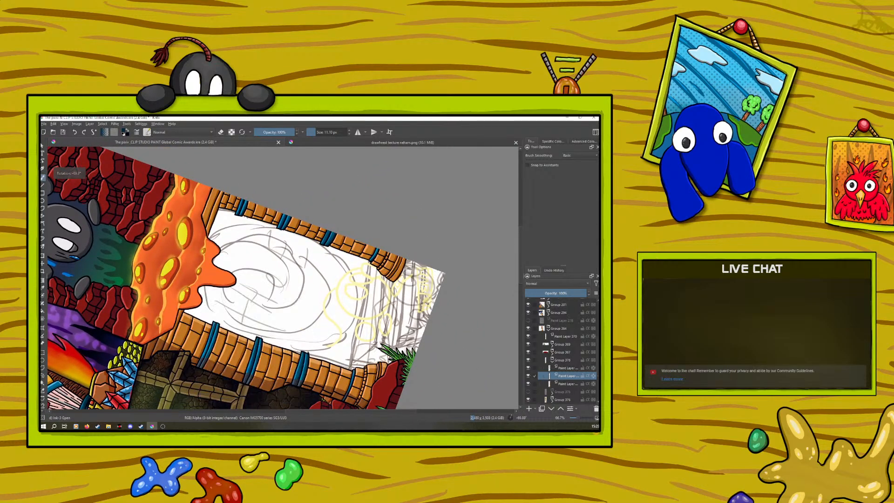
- Examine the right pillar against the left pillar and the surrounding panels at different zoom levels
{"action": "scroll", "coordinate": [575, 419], "scroll_direction": "down", "scroll_amount": 6}
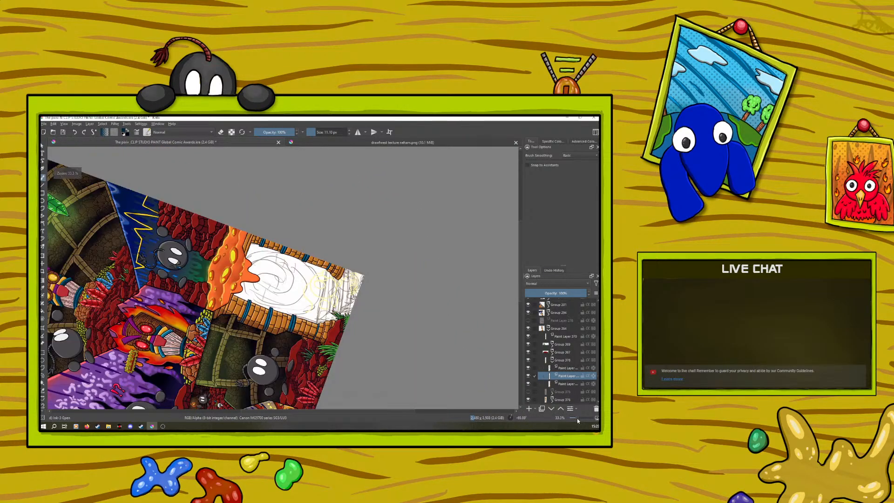
{"action": "scroll", "coordinate": [573, 419], "scroll_direction": "up", "scroll_amount": 3}
{"action": "scroll", "coordinate": [575, 418], "scroll_direction": "up", "scroll_amount": 1}
{"action": "scroll", "coordinate": [574, 418], "scroll_direction": "down", "scroll_amount": 3}
{"action": "scroll", "coordinate": [575, 418], "scroll_direction": "up", "scroll_amount": 2}
{"action": "scroll", "coordinate": [576, 417], "scroll_direction": "up", "scroll_amount": 1}
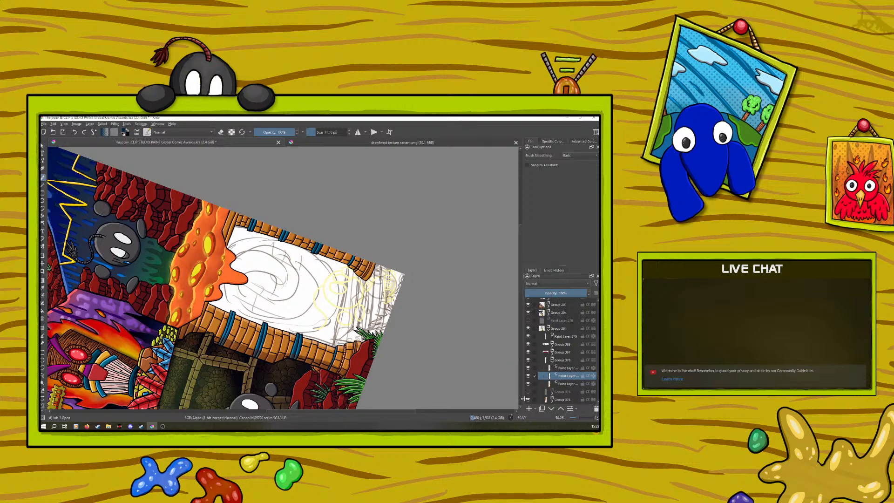
{"action": "mouse_move", "coordinate": [559, 369]}
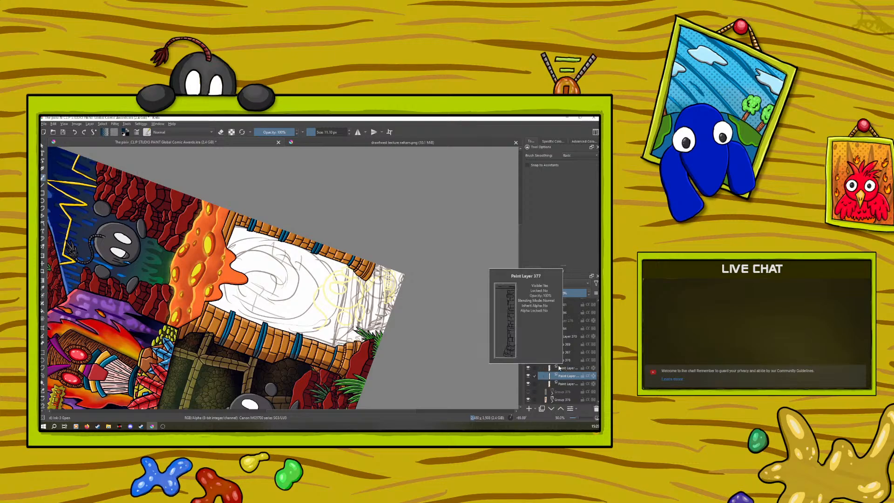
- Add a new layer above the selected right-pillar layer, lower its opacity, and test a black shading stroke about 46 px wide along the pillar
{"action": "left_click", "coordinate": [529, 408]}
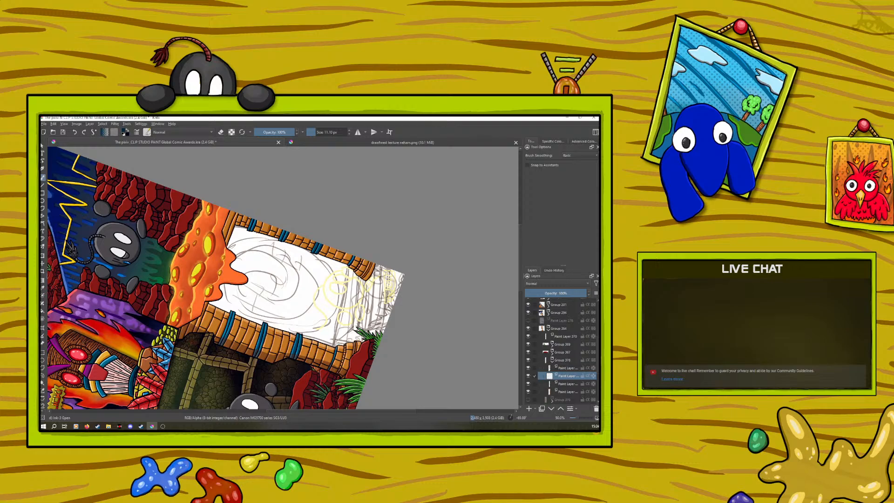
{"action": "right_click", "coordinate": [114, 313]}
{"action": "right_click", "coordinate": [114, 314]}
{"action": "left_click_drag", "start_coordinate": [554, 292], "coordinate": [557, 292]}
{"action": "right_click", "coordinate": [232, 298]}
{"action": "left_click_drag", "start_coordinate": [188, 277], "coordinate": [241, 249]}
{"action": "left_click_drag", "start_coordinate": [317, 132], "coordinate": [321, 132]}
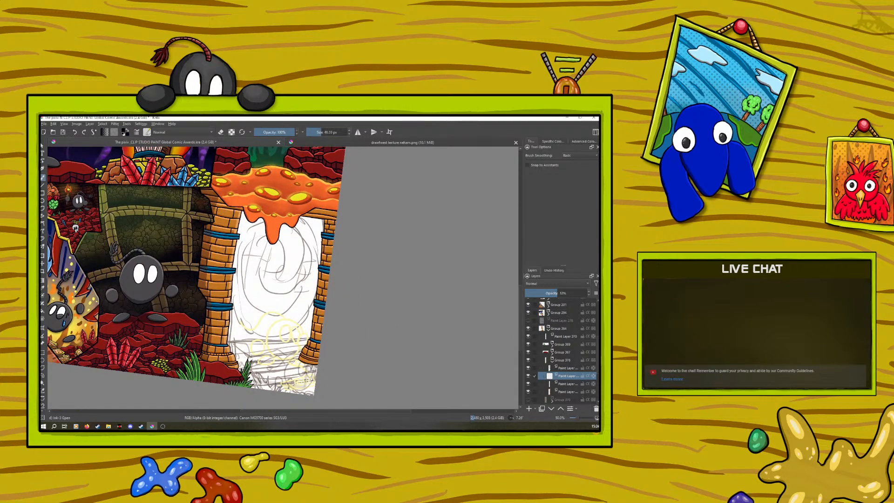
{"action": "mouse_move", "coordinate": [323, 220]}
{"action": "left_mouse_down"}
{"action": "mouse_move", "coordinate": [317, 306]}
{"action": "mouse_move", "coordinate": [298, 360]}
{"action": "left_mouse_up"}
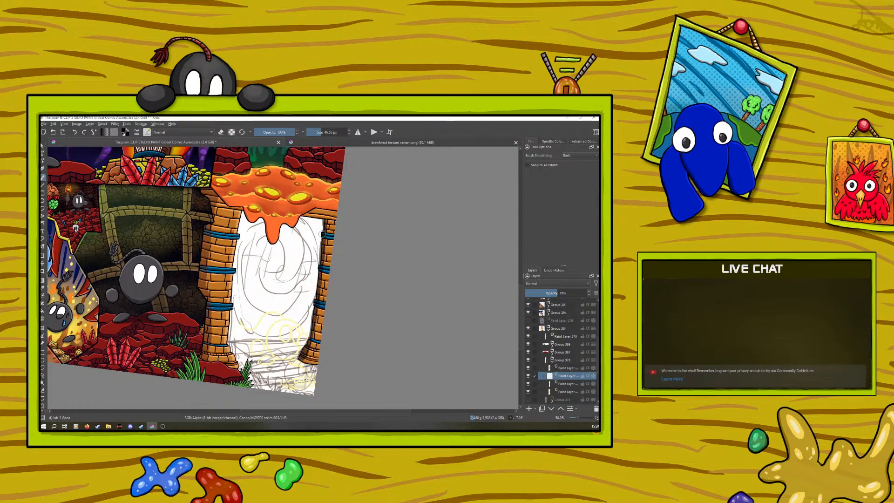
{"action": "left_click", "coordinate": [75, 133]}
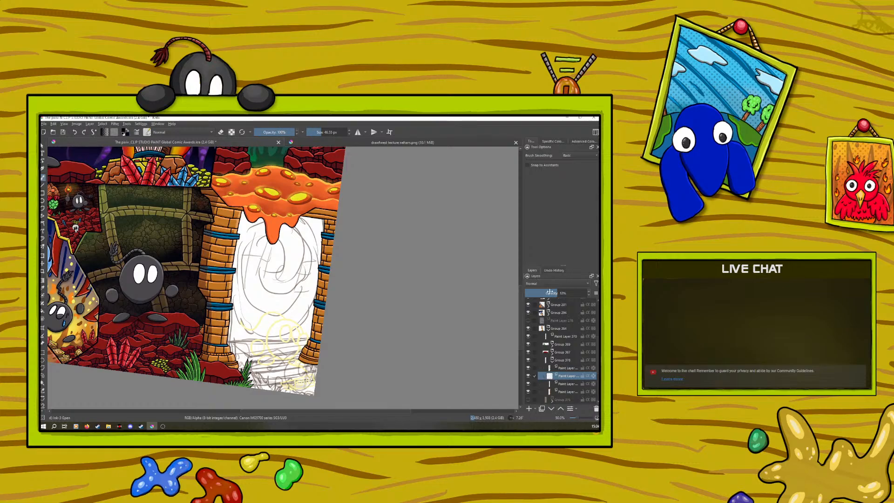
- Set the shading layer's opacity to 30% and paint a black shadow along the right pillar
{"action": "left_click_drag", "start_coordinate": [551, 293], "coordinate": [595, 292]}
{"action": "left_click", "coordinate": [544, 293]}
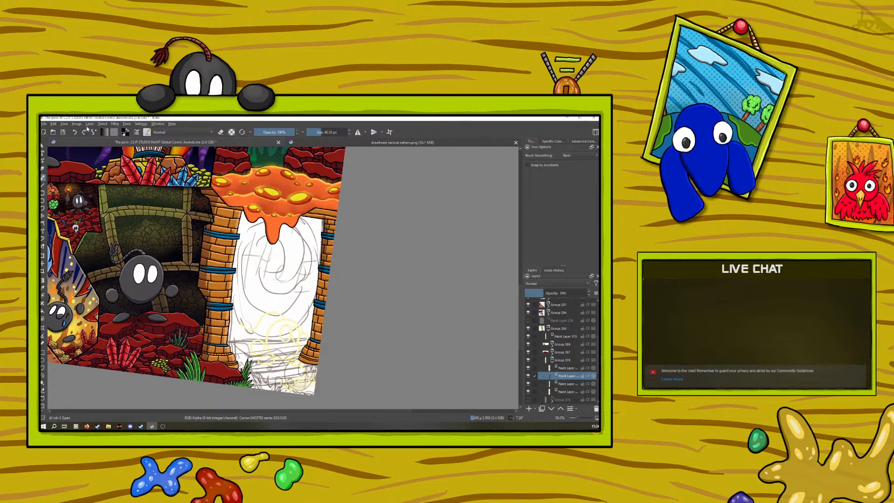
{"action": "left_click", "coordinate": [73, 132]}
{"action": "left_click_drag", "start_coordinate": [329, 277], "coordinate": [326, 294]}
{"action": "mouse_move", "coordinate": [331, 255]}
{"action": "left_mouse_down"}
{"action": "mouse_move", "coordinate": [329, 268]}
{"action": "mouse_move", "coordinate": [335, 219]}
{"action": "left_mouse_up"}
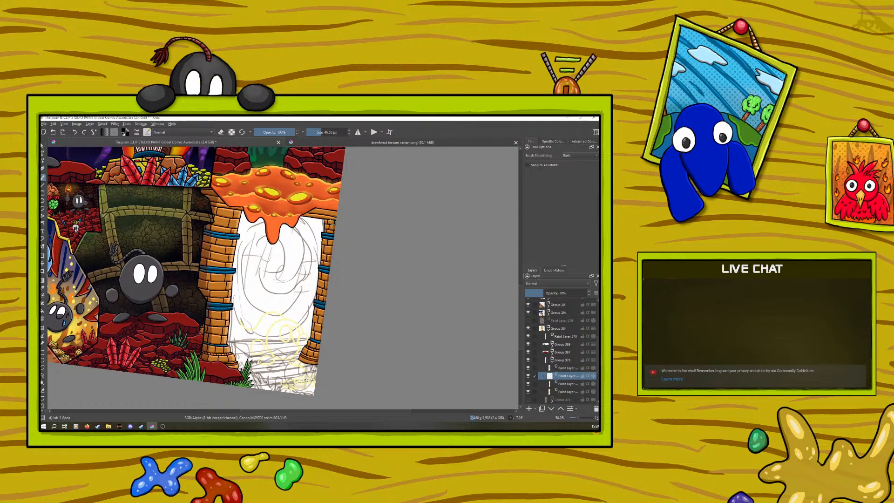
{"action": "left_click", "coordinate": [74, 133]}
{"action": "mouse_move", "coordinate": [323, 221]}
{"action": "left_mouse_down"}
{"action": "mouse_move", "coordinate": [316, 316]}
{"action": "mouse_move", "coordinate": [301, 360]}
{"action": "mouse_move", "coordinate": [304, 346]}
{"action": "mouse_move", "coordinate": [307, 354]}
{"action": "left_mouse_up"}
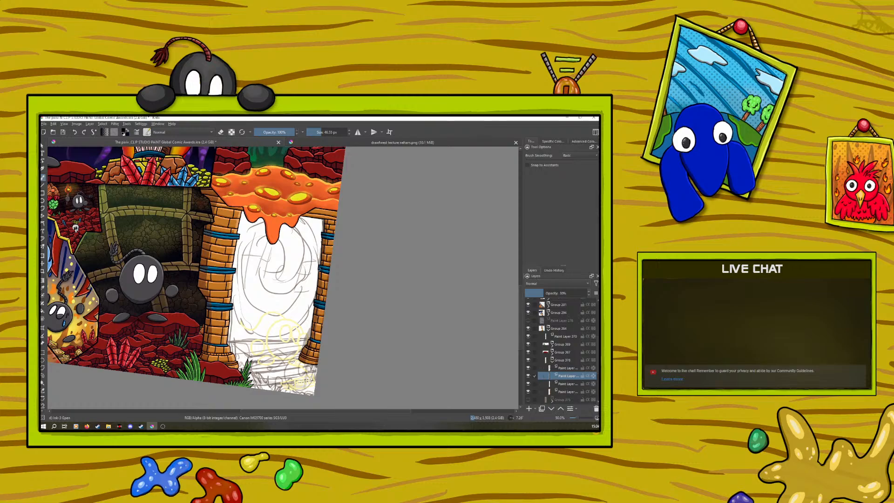
{"action": "left_click_drag", "start_coordinate": [322, 243], "coordinate": [323, 208]}
- Erase the excess shading along the inner edge of the right pillar
{"action": "left_click", "coordinate": [221, 133]}
{"action": "left_click_drag", "start_coordinate": [321, 222], "coordinate": [322, 230]}
{"action": "left_click_drag", "start_coordinate": [320, 239], "coordinate": [303, 345]}
{"action": "left_click_drag", "start_coordinate": [578, 418], "coordinate": [577, 418]}
{"action": "key", "text": "e"}
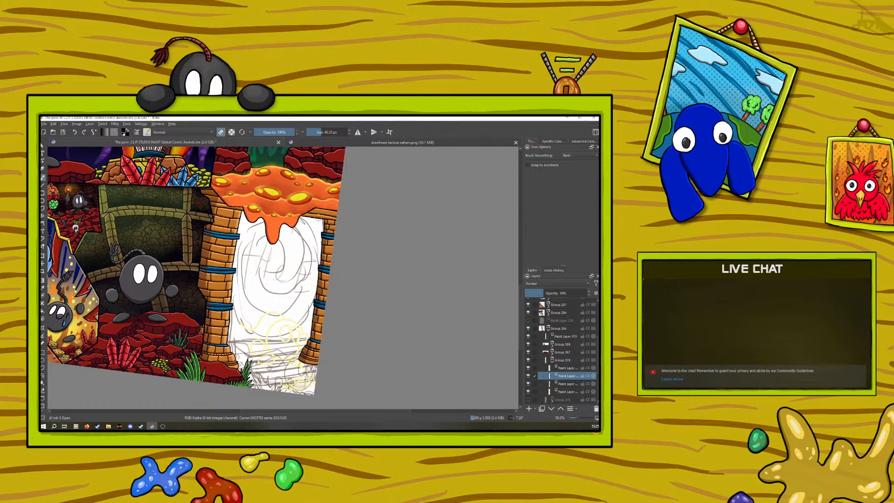
- Turn on Preserve Alpha, sample the orange from the left pillar's bricks, and choose a lighter tint of it for the brush
{"action": "scroll", "coordinate": [576, 417], "scroll_direction": "down", "scroll_amount": 2}
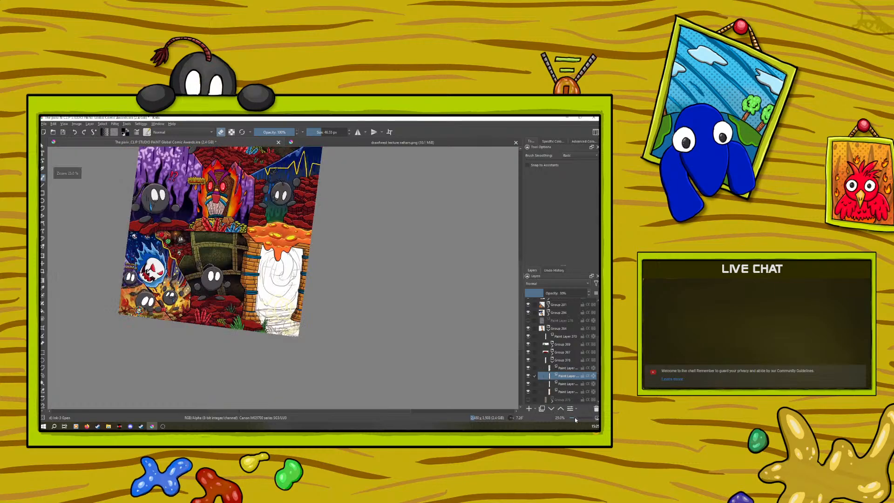
{"action": "scroll", "coordinate": [574, 418], "scroll_direction": "down", "scroll_amount": 1}
{"action": "scroll", "coordinate": [573, 417], "scroll_direction": "up", "scroll_amount": 2}
{"action": "scroll", "coordinate": [574, 418], "scroll_direction": "down", "scroll_amount": 1}
{"action": "scroll", "coordinate": [574, 418], "scroll_direction": "up", "scroll_amount": 1}
{"action": "scroll", "coordinate": [576, 420], "scroll_direction": "up", "scroll_amount": 3}
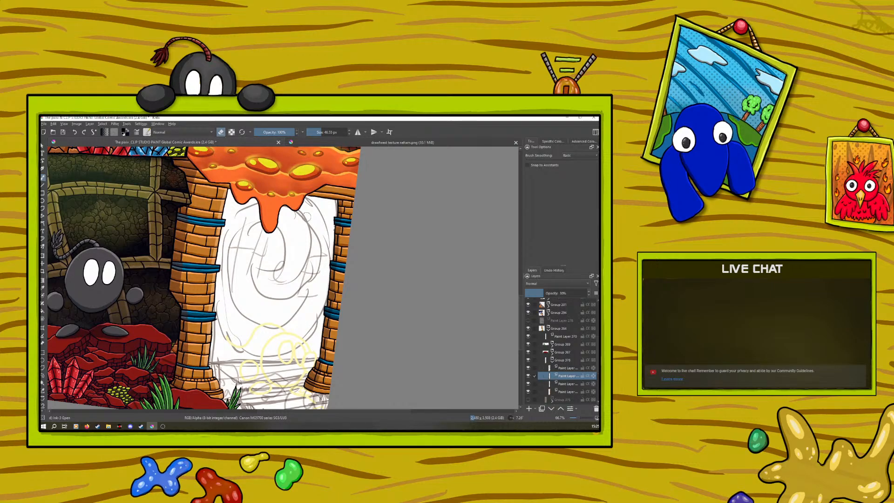
{"action": "right_click", "coordinate": [238, 317]}
{"action": "left_click", "coordinate": [231, 133]}
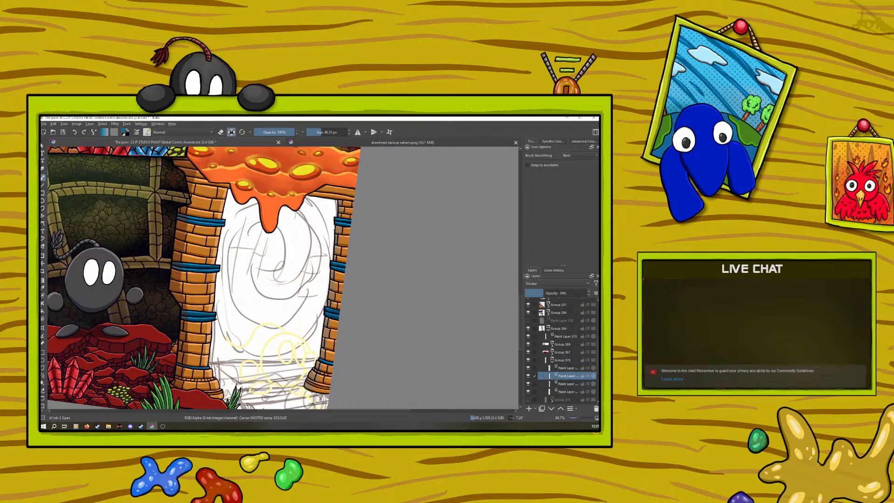
{"action": "left_click", "coordinate": [42, 288]}
{"action": "left_click", "coordinate": [213, 371]}
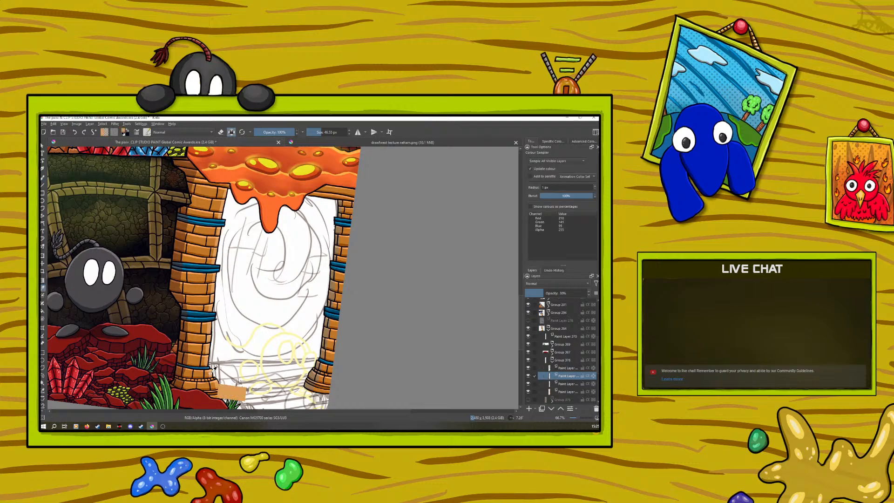
{"action": "left_click", "coordinate": [42, 178]}
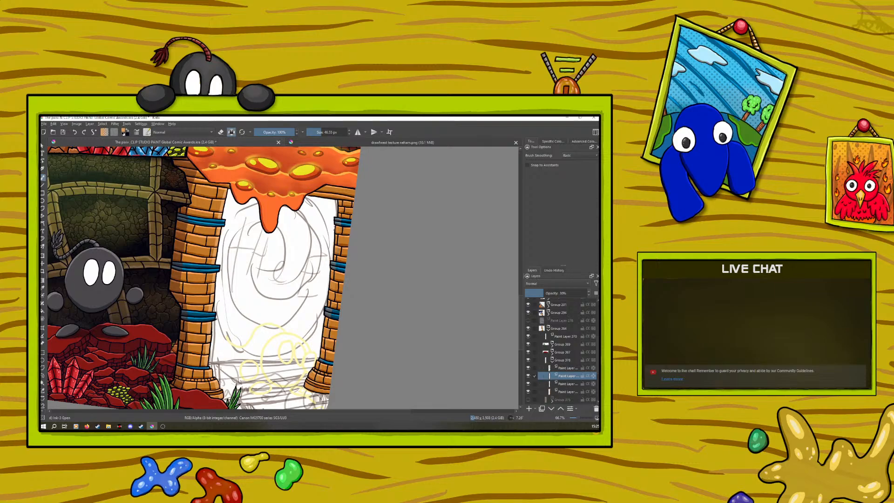
{"action": "right_click", "coordinate": [311, 332]}
{"action": "left_click", "coordinate": [312, 327]}
{"action": "right_click", "coordinate": [312, 327]}
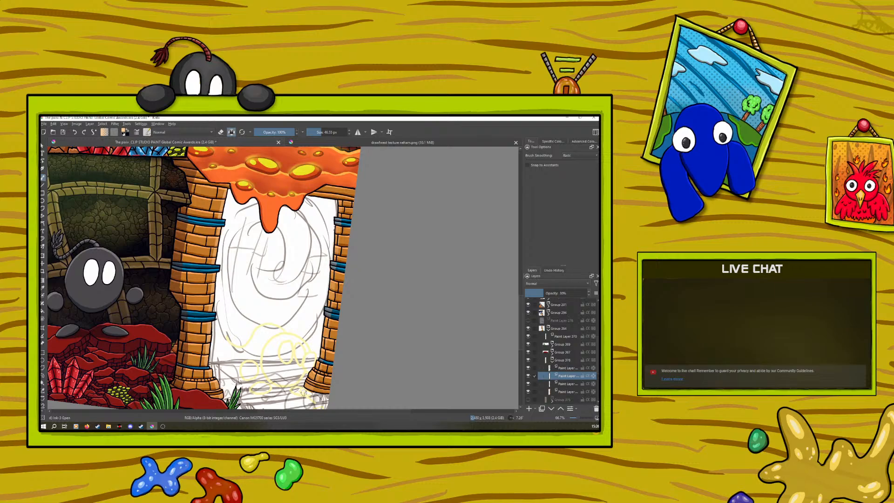
- Fine-tune the opacity of the right pillar's shading layer to slightly above 30%
{"action": "key", "text": "e"}
{"action": "scroll", "coordinate": [579, 417], "scroll_direction": "down", "scroll_amount": 2}
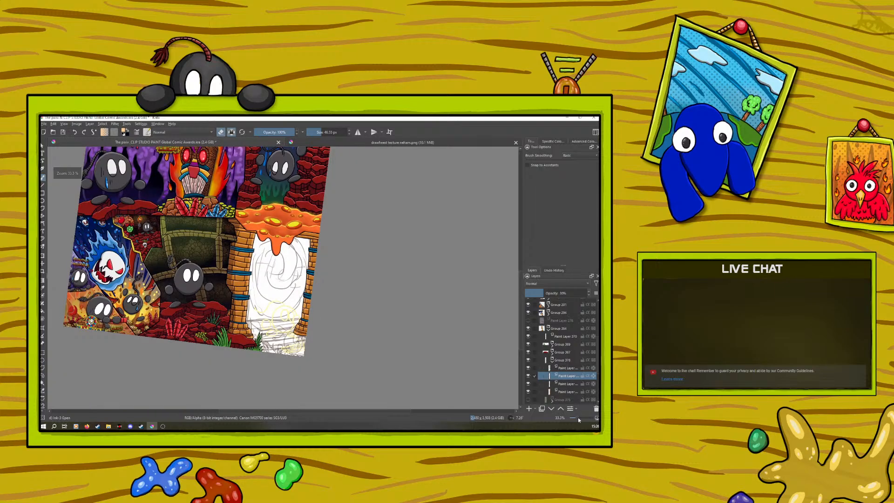
{"action": "scroll", "coordinate": [578, 417], "scroll_direction": "up", "scroll_amount": 1}
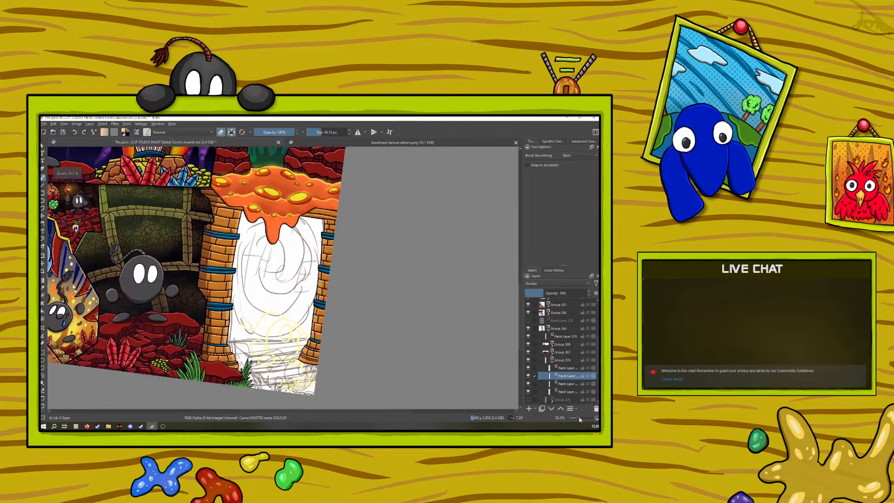
{"action": "left_click", "coordinate": [547, 292]}
{"action": "left_click_drag", "start_coordinate": [547, 292], "coordinate": [549, 292]}
{"action": "mouse_move", "coordinate": [554, 303]}
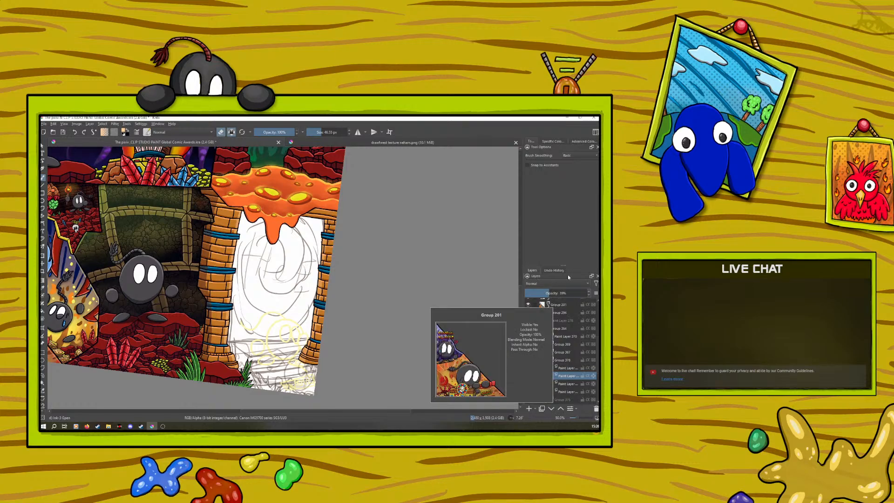
{"action": "left_click", "coordinate": [547, 293]}
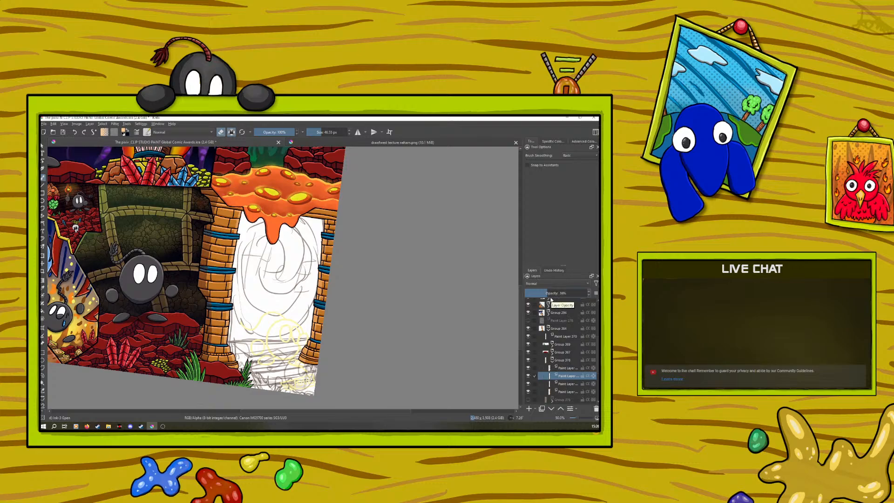
{"action": "left_click", "coordinate": [549, 294]}
{"action": "key", "text": "e"}
- Collapse the right pillar's group and gather it with the left pillar's group inside a new group
{"action": "left_click", "coordinate": [547, 362]}
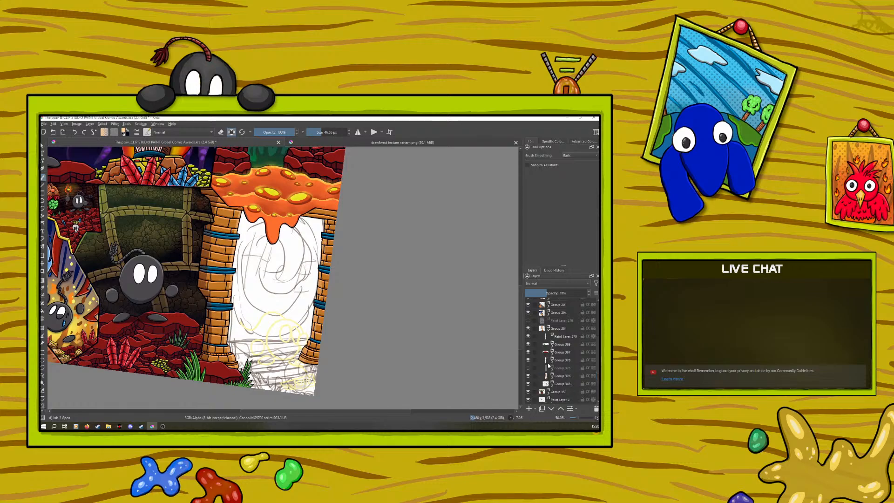
{"action": "right_click", "coordinate": [558, 359]}
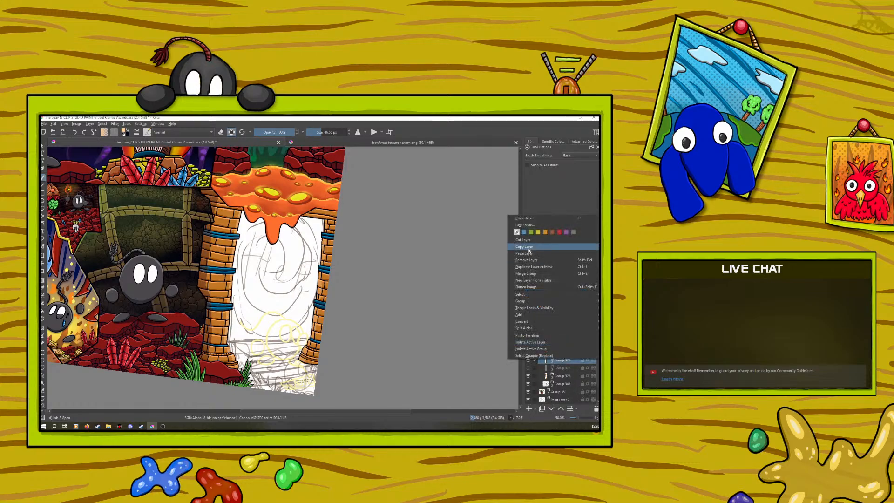
{"action": "left_click", "coordinate": [499, 303]}
{"action": "key", "text": "ctrl+g"}
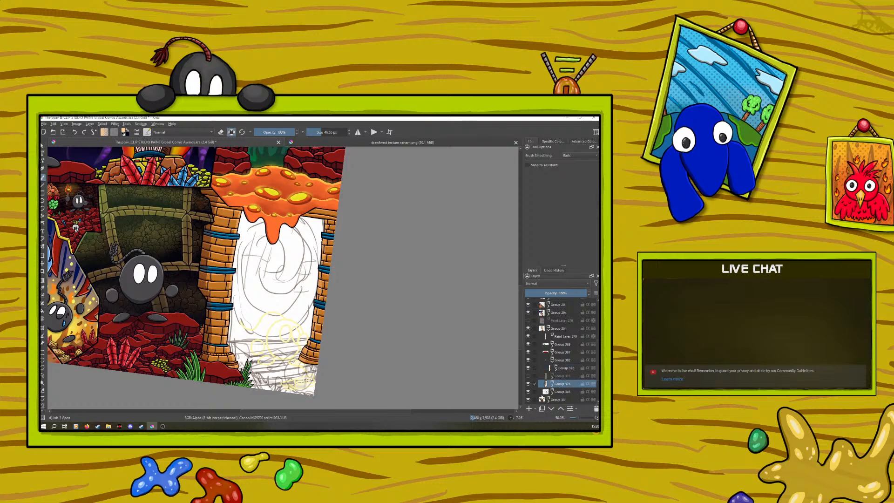
{"action": "left_click", "coordinate": [548, 360]}
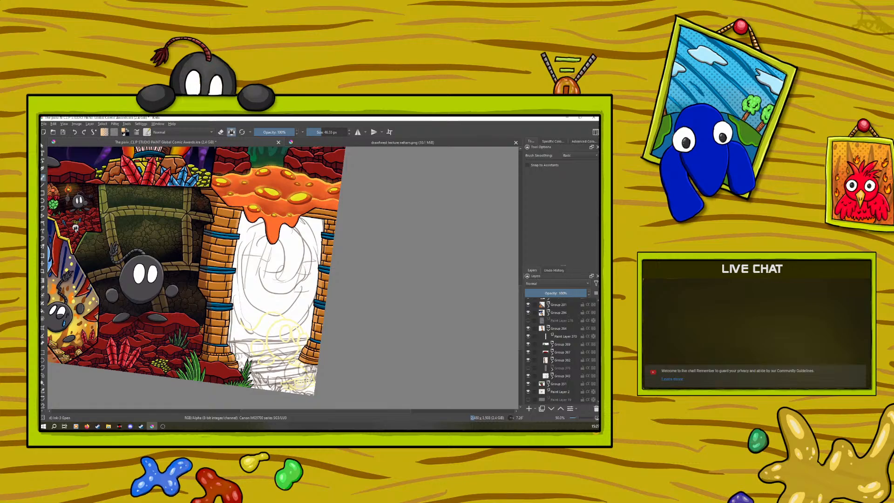
- Identify the left pillar's group by toggling its visibility and move it above the right pillar's group
{"action": "left_click", "coordinate": [553, 361]}
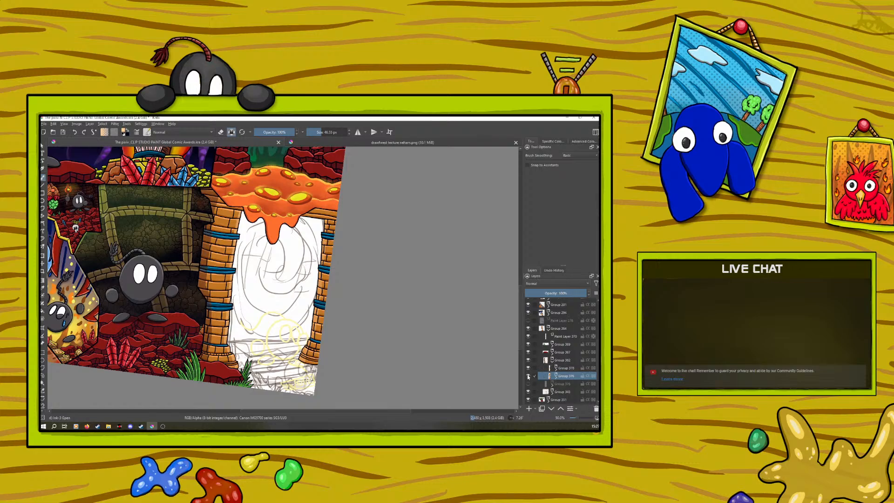
{"action": "left_click", "coordinate": [528, 375]}
{"action": "left_click", "coordinate": [528, 376]}
{"action": "left_click", "coordinate": [560, 409]}
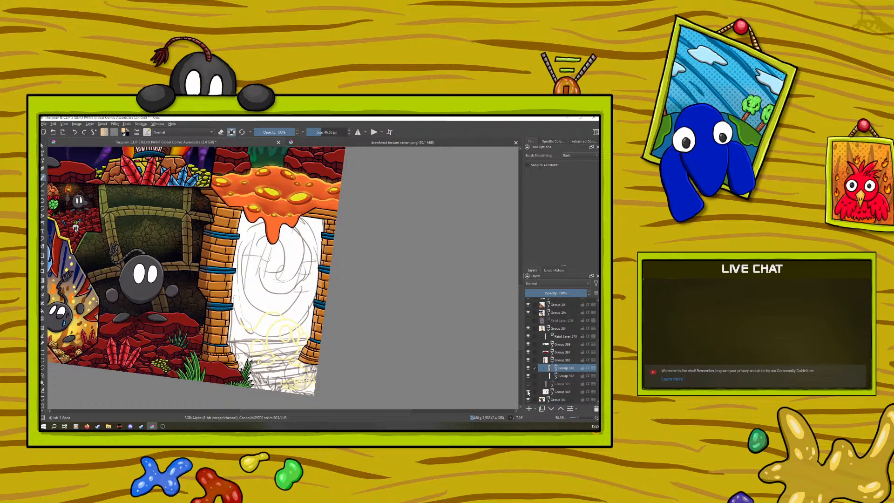
- Add a new layer above the right pillar's group and place it in its own group
{"action": "left_click", "coordinate": [565, 376]}
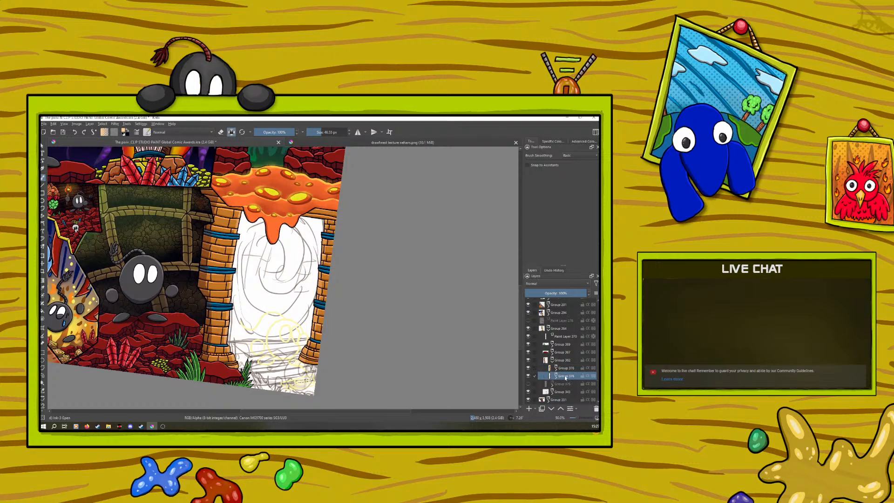
{"action": "left_click", "coordinate": [528, 410]}
{"action": "right_click", "coordinate": [567, 377]}
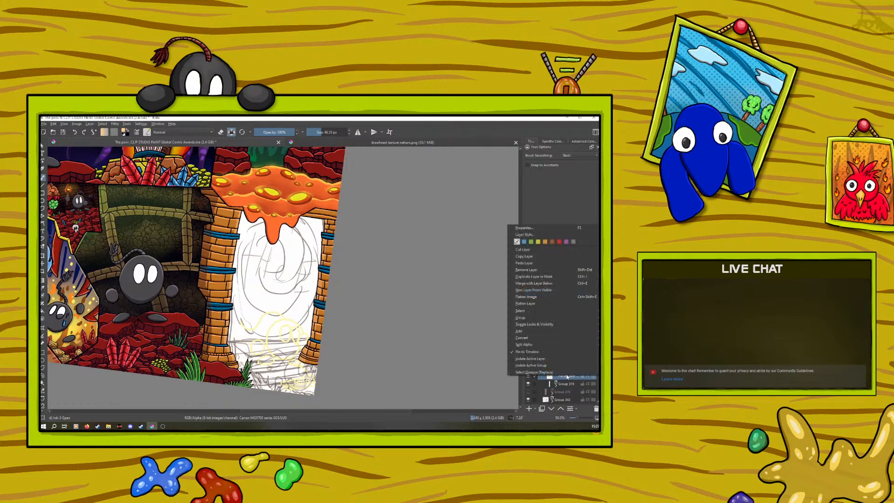
{"action": "left_click", "coordinate": [504, 316]}
- Turn off Preserve Alpha and sketch the first stair edges between the pillars with a black brush about 11 px wide
{"action": "right_click", "coordinate": [163, 330]}
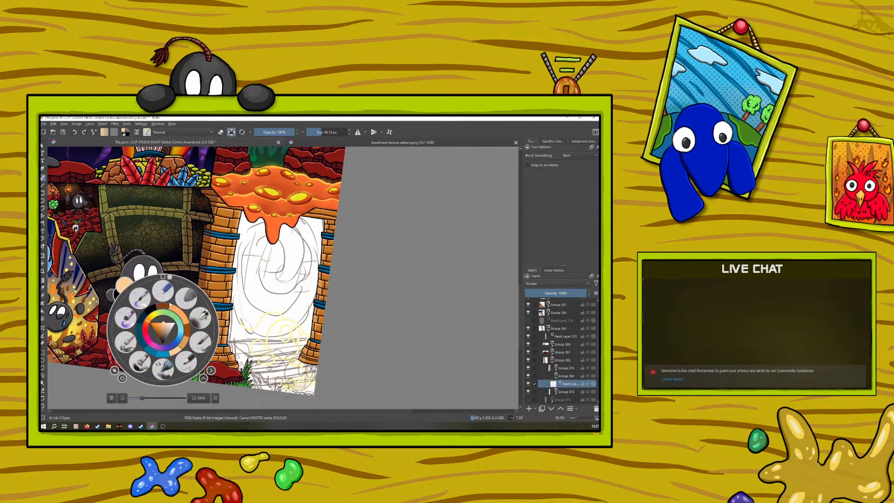
{"action": "left_click_drag", "start_coordinate": [169, 278], "coordinate": [115, 316]}
{"action": "left_click", "coordinate": [118, 276]}
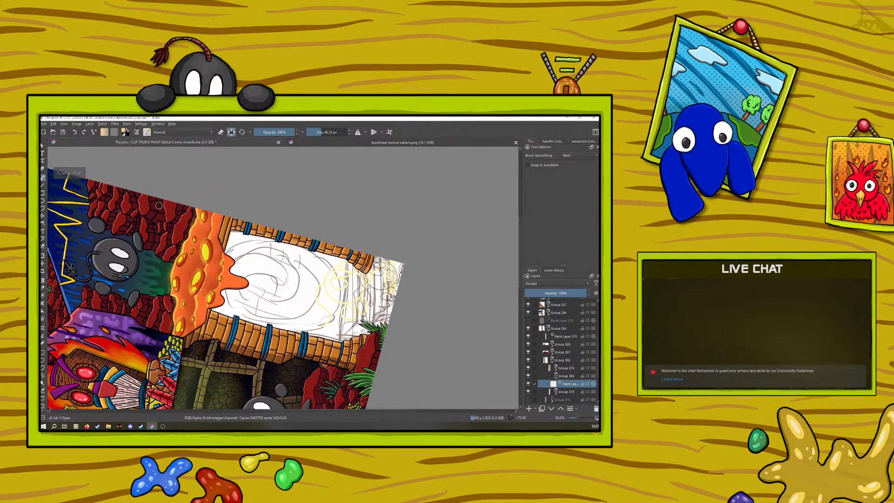
{"action": "left_click", "coordinate": [230, 130]}
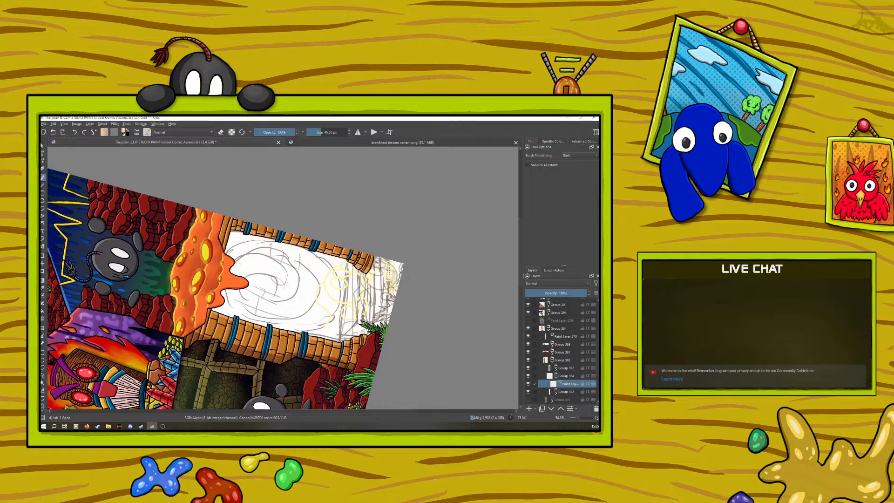
{"action": "right_click", "coordinate": [323, 325]}
{"action": "left_click", "coordinate": [322, 320]}
{"action": "left_click_drag", "start_coordinate": [319, 132], "coordinate": [315, 132]}
{"action": "left_click", "coordinate": [74, 133]}
{"action": "left_click_drag", "start_coordinate": [350, 327], "coordinate": [359, 270]}
{"action": "left_click_drag", "start_coordinate": [345, 281], "coordinate": [339, 320]}
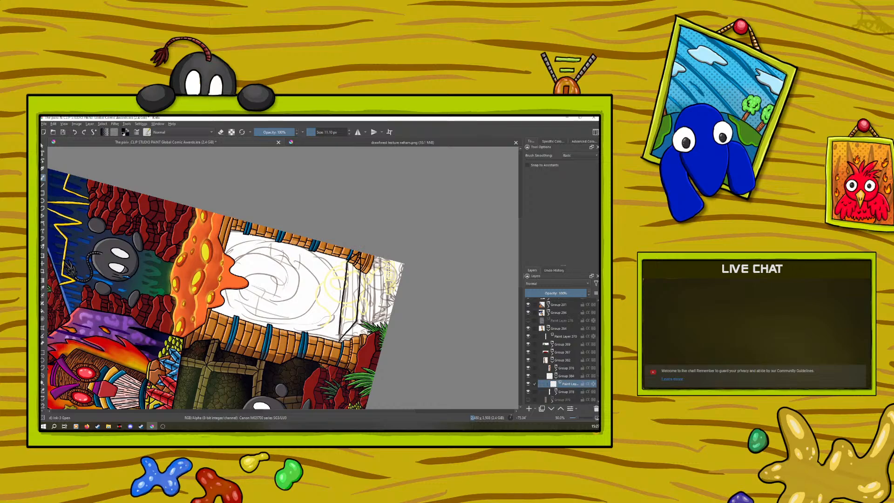
- Extend the staircase sketch with further step lines down to the page's bottom edge
{"action": "right_click", "coordinate": [195, 326]}
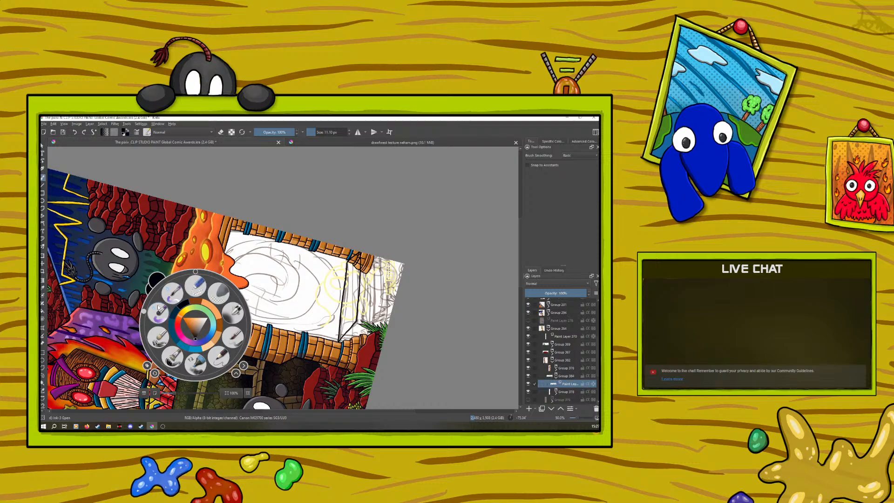
{"action": "left_click_drag", "start_coordinate": [143, 311], "coordinate": [241, 296]}
{"action": "left_click", "coordinate": [177, 222]}
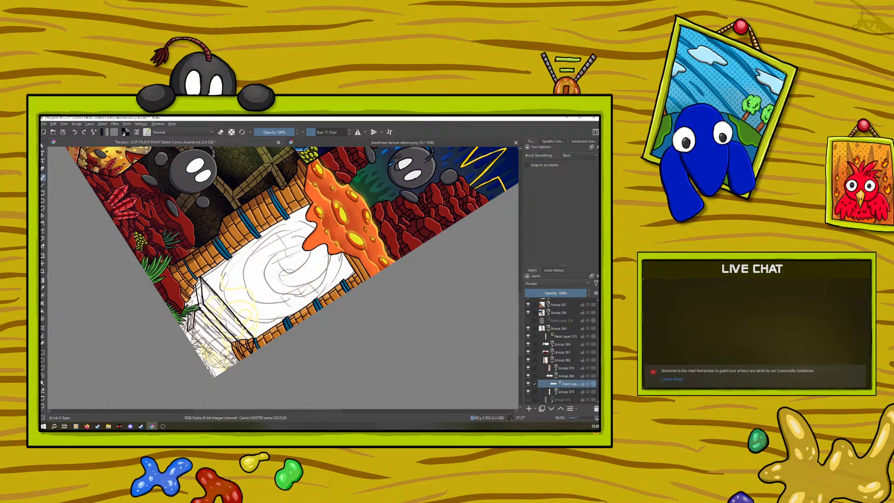
{"action": "left_click_drag", "start_coordinate": [188, 330], "coordinate": [225, 370]}
{"action": "left_click_drag", "start_coordinate": [192, 327], "coordinate": [232, 367]}
{"action": "right_click", "coordinate": [212, 326]}
{"action": "left_click_drag", "start_coordinate": [258, 299], "coordinate": [199, 262]}
{"action": "right_click", "coordinate": [199, 262]}
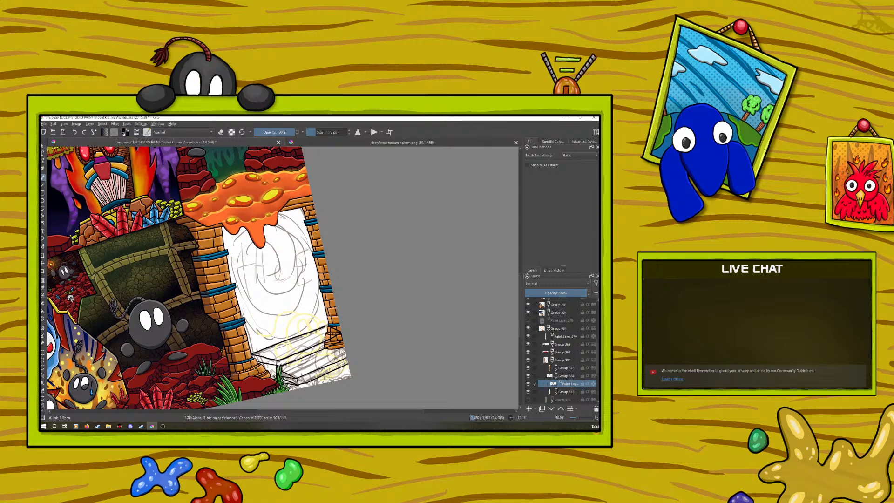
- Undo the last two staircase strokes and redraw the step lines between the pillars
{"action": "left_click", "coordinate": [74, 135]}
{"action": "left_click", "coordinate": [74, 135]}
{"action": "right_click", "coordinate": [339, 329]}
{"action": "left_click", "coordinate": [341, 339]}
{"action": "left_click", "coordinate": [310, 260]}
{"action": "left_click_drag", "start_coordinate": [291, 366], "coordinate": [329, 350]}
- Lower the staircase sketch layer's opacity to 51% and add a new layer above it
{"action": "left_click", "coordinate": [557, 293]}
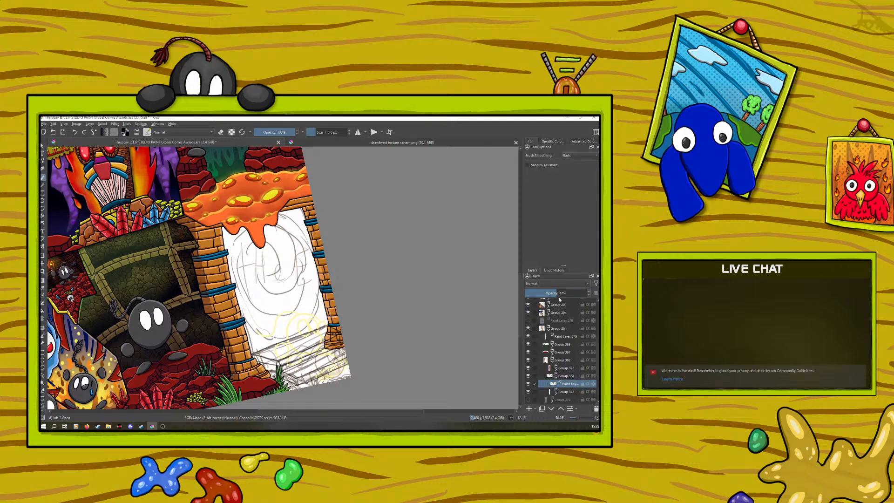
{"action": "left_click", "coordinate": [529, 409]}
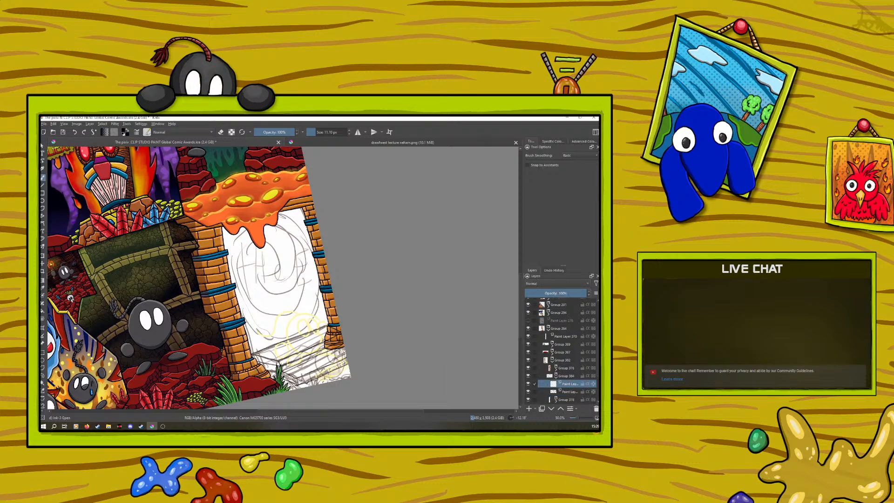
- Ink the top stair's outer edges, front corner and side face in black over the faded sketch between the pillars
{"action": "left_click_drag", "start_coordinate": [522, 303], "coordinate": [520, 333]}
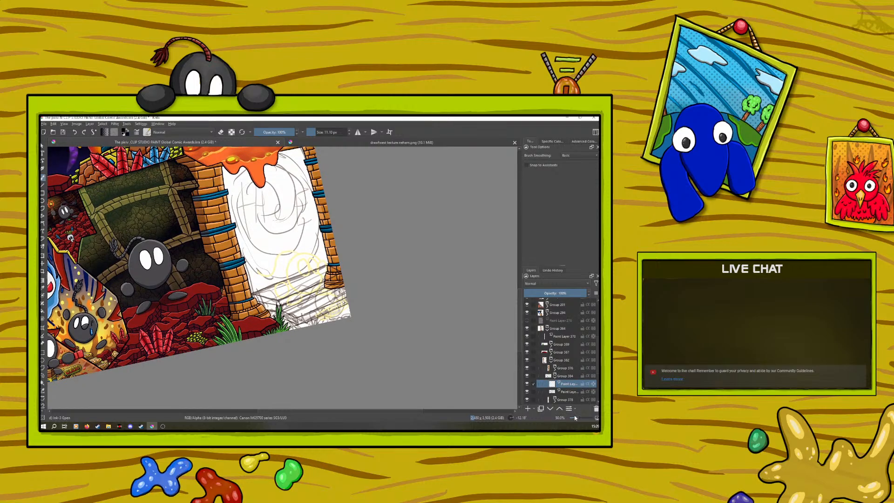
{"action": "left_click_drag", "start_coordinate": [579, 419], "coordinate": [580, 419]}
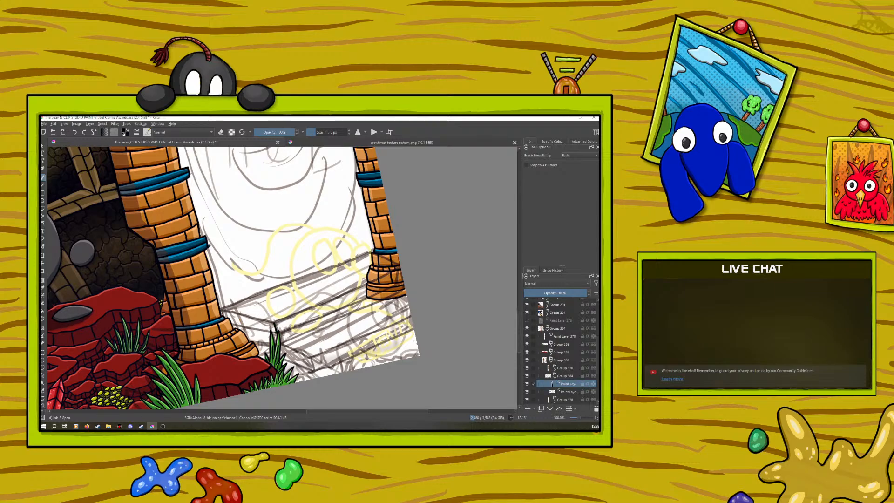
{"action": "left_click_drag", "start_coordinate": [259, 331], "coordinate": [247, 330]}
{"action": "right_click", "coordinate": [236, 310]}
{"action": "left_click_drag", "start_coordinate": [229, 260], "coordinate": [186, 324]}
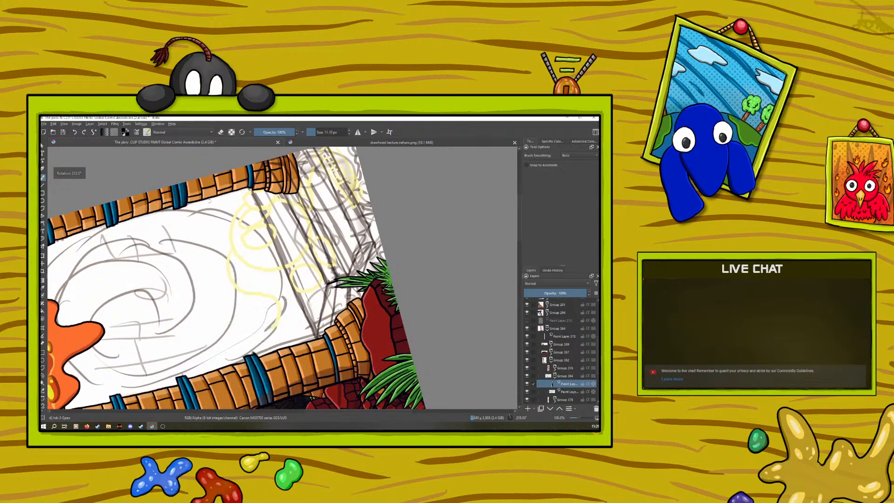
{"action": "left_click_drag", "start_coordinate": [337, 281], "coordinate": [331, 325]}
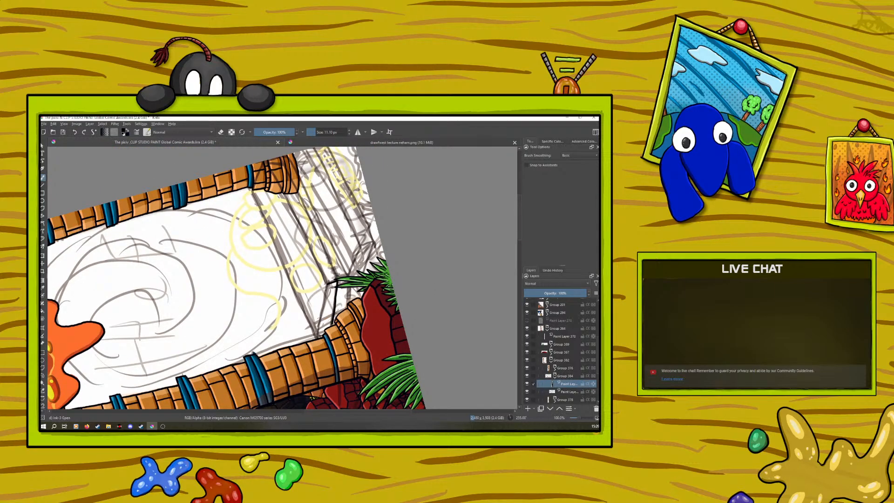
{"action": "left_click_drag", "start_coordinate": [328, 283], "coordinate": [317, 335]}
{"action": "mouse_move", "coordinate": [335, 283]}
{"action": "left_mouse_down"}
{"action": "mouse_move", "coordinate": [342, 279]}
{"action": "mouse_move", "coordinate": [346, 309]}
{"action": "left_mouse_up"}
{"action": "mouse_move", "coordinate": [327, 282]}
{"action": "left_mouse_down"}
{"action": "mouse_move", "coordinate": [289, 195]}
{"action": "mouse_move", "coordinate": [297, 191]}
{"action": "mouse_move", "coordinate": [337, 282]}
{"action": "left_mouse_up"}
{"action": "left_click_drag", "start_coordinate": [282, 188], "coordinate": [268, 161]}
{"action": "mouse_move", "coordinate": [293, 189]}
{"action": "left_mouse_down"}
{"action": "mouse_move", "coordinate": [278, 158]}
{"action": "mouse_move", "coordinate": [253, 193]}
{"action": "mouse_move", "coordinate": [318, 339]}
{"action": "left_mouse_up"}
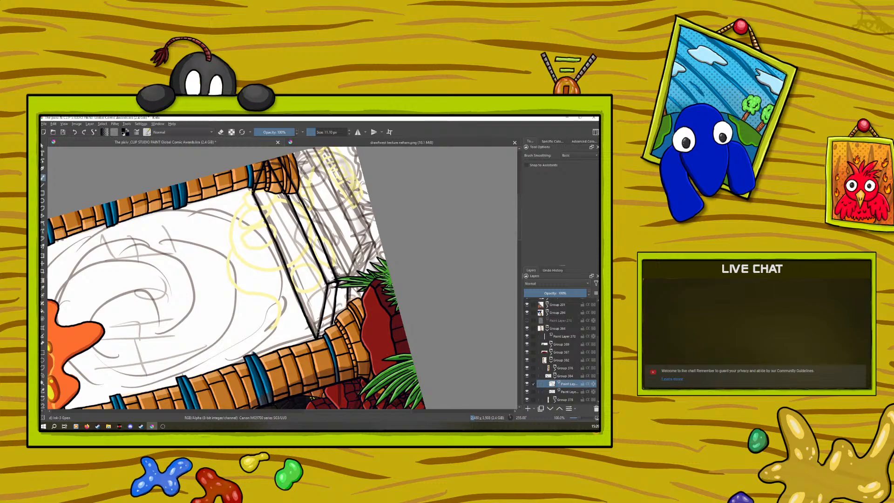
- Ink a diagonal seam dividing the top stair's tread into two slabs and continue it down the front face
{"action": "right_click", "coordinate": [204, 321]}
{"action": "left_click_drag", "start_coordinate": [151, 335], "coordinate": [241, 263]}
{"action": "left_click", "coordinate": [295, 297]}
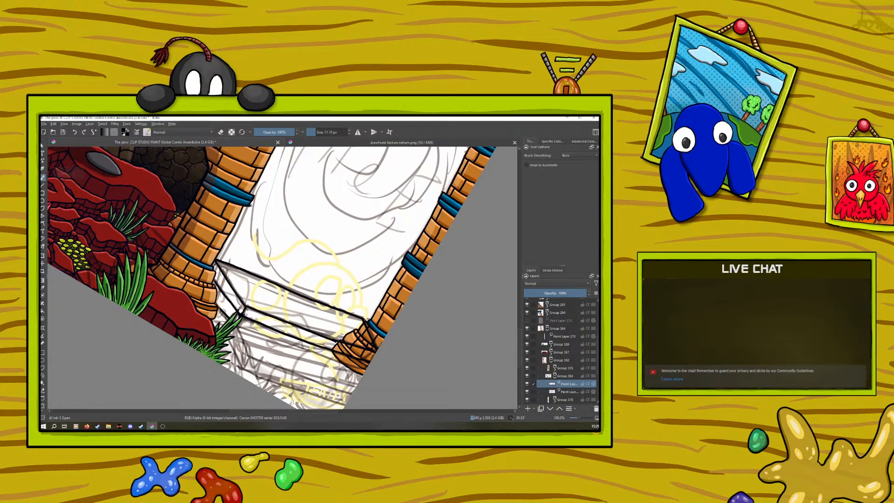
{"action": "left_click_drag", "start_coordinate": [305, 298], "coordinate": [318, 332]}
{"action": "left_click", "coordinate": [75, 133]}
{"action": "left_click_drag", "start_coordinate": [309, 331], "coordinate": [293, 295]}
{"action": "right_click", "coordinate": [264, 331]}
{"action": "left_click_drag", "start_coordinate": [293, 285], "coordinate": [313, 308]}
{"action": "left_click_drag", "start_coordinate": [218, 290], "coordinate": [291, 402]}
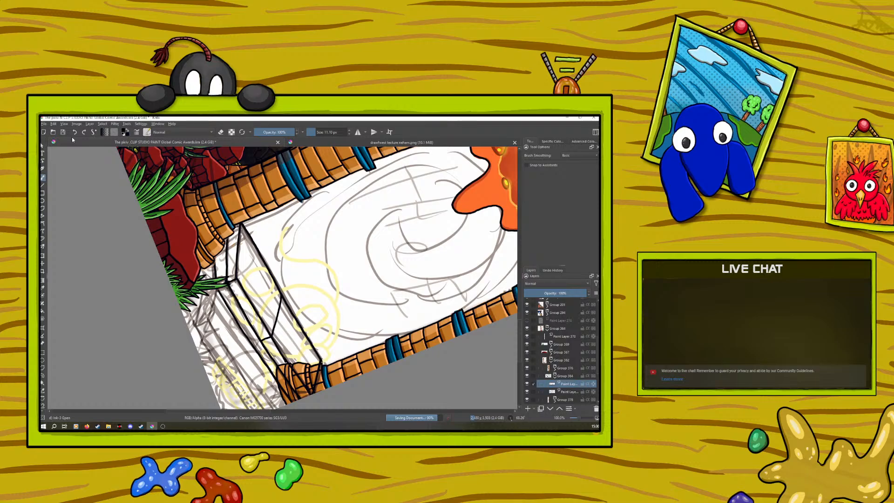
- Save the comic document as a new copy with 2 added to its file name
{"action": "left_click", "coordinate": [42, 124]}
{"action": "left_click", "coordinate": [52, 162]}
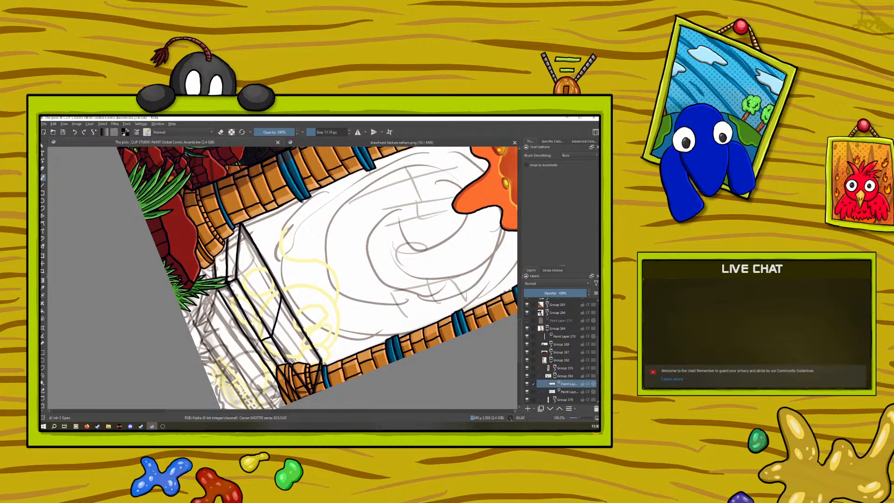
{"action": "key", "text": "ctrl+s"}
{"action": "left_click_drag", "start_coordinate": [253, 345], "coordinate": [258, 343]}
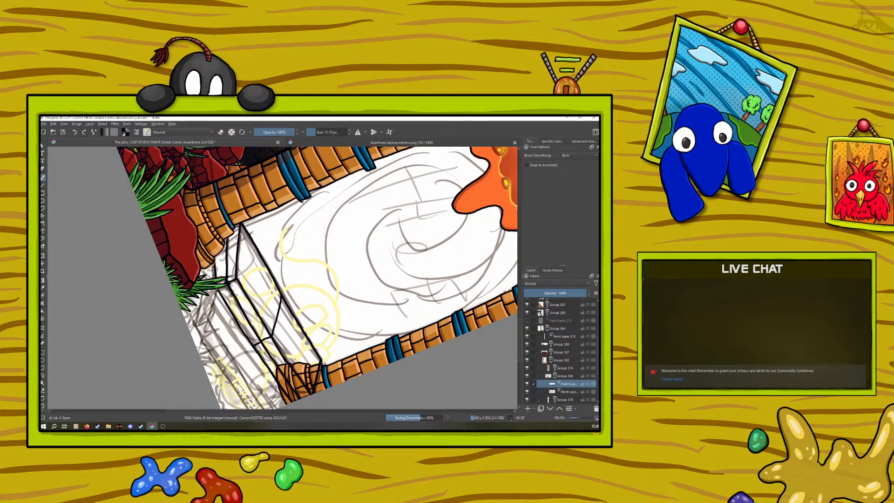
{"action": "mouse_move", "coordinate": [217, 290]}
{"action": "left_mouse_down"}
{"action": "mouse_move", "coordinate": [226, 349]}
{"action": "mouse_move", "coordinate": [256, 390]}
{"action": "left_mouse_up"}
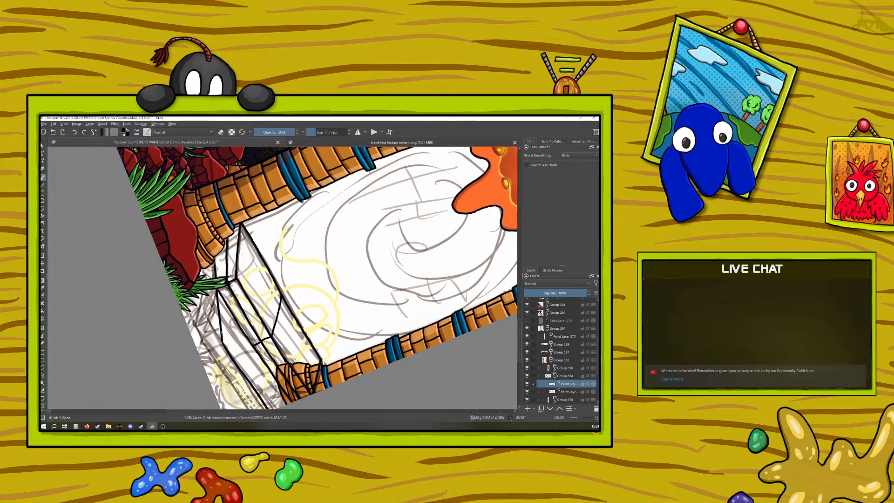
{"action": "mouse_move", "coordinate": [210, 346]}
{"action": "left_mouse_down"}
{"action": "mouse_move", "coordinate": [219, 343]}
{"action": "mouse_move", "coordinate": [207, 320]}
{"action": "mouse_move", "coordinate": [207, 258]}
{"action": "left_mouse_up"}
{"action": "right_click", "coordinate": [230, 256]}
{"action": "left_click_drag", "start_coordinate": [279, 237], "coordinate": [247, 204]}
{"action": "left_click", "coordinate": [235, 150]}
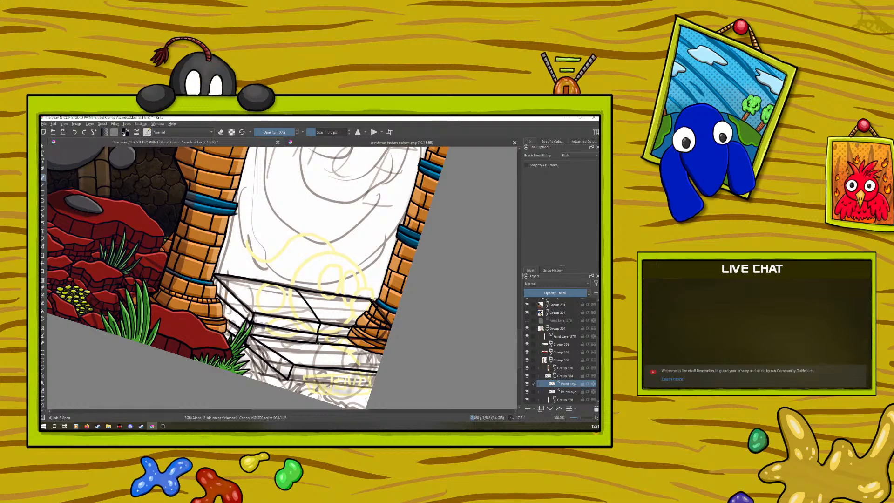
{"action": "left_click_drag", "start_coordinate": [316, 343], "coordinate": [336, 367]}
{"action": "left_click", "coordinate": [73, 134]}
{"action": "left_click", "coordinate": [73, 134]}
{"action": "left_click", "coordinate": [73, 134]}
{"action": "left_click", "coordinate": [73, 134]}
- Ink the second stair's tread with a central seam, front edge, side edge and front corner below the top stair
{"action": "left_click_drag", "start_coordinate": [317, 345], "coordinate": [337, 368]}
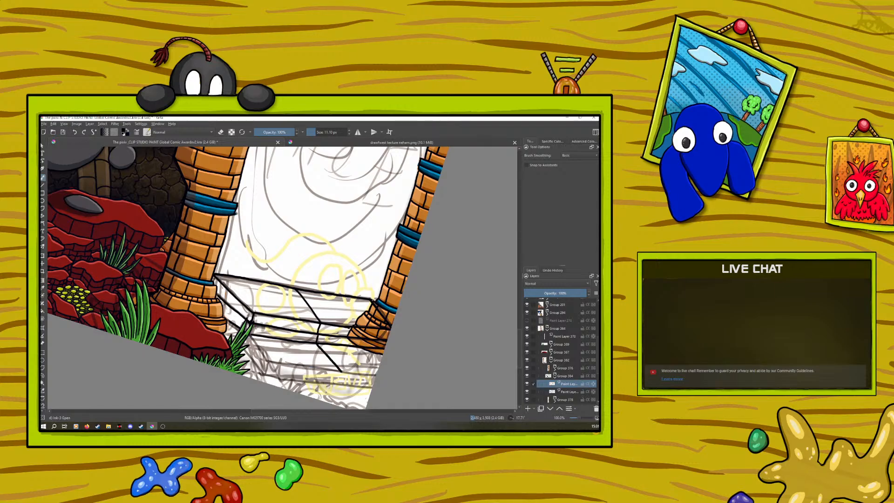
{"action": "left_click_drag", "start_coordinate": [341, 371], "coordinate": [377, 375]}
{"action": "left_click_drag", "start_coordinate": [333, 371], "coordinate": [286, 365]}
{"action": "left_click_drag", "start_coordinate": [251, 336], "coordinate": [286, 362]}
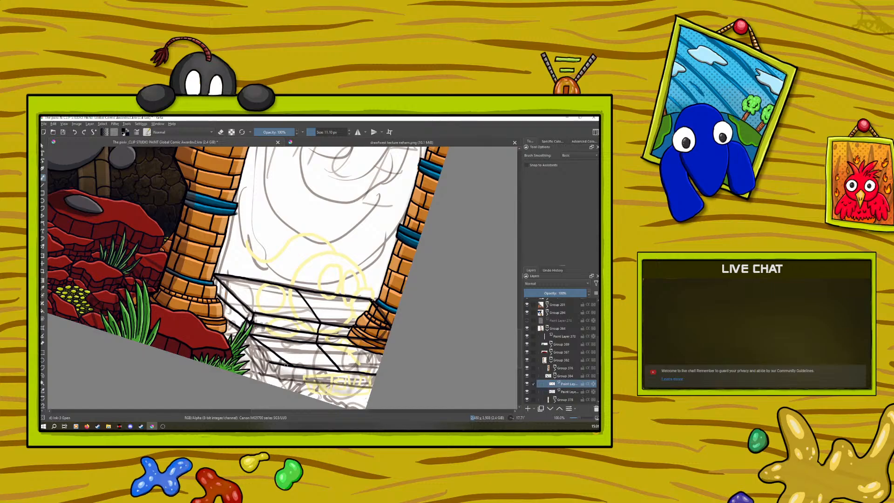
{"action": "left_click_drag", "start_coordinate": [293, 367], "coordinate": [289, 379]}
- Redraw the second tread's seam at a shallower angle and erase the earlier seam line
{"action": "left_click_drag", "start_coordinate": [319, 344], "coordinate": [349, 366]}
{"action": "left_click", "coordinate": [221, 132]}
{"action": "left_click_drag", "start_coordinate": [318, 347], "coordinate": [337, 367]}
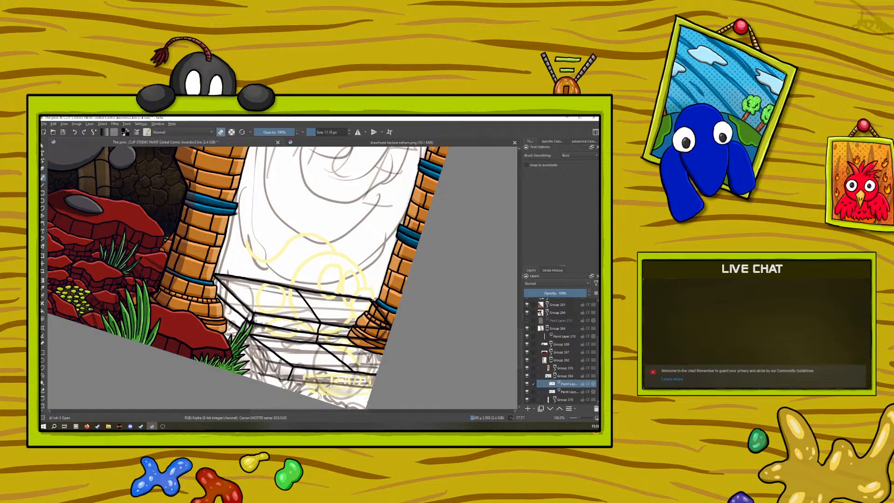
{"action": "right_click", "coordinate": [187, 299]}
{"action": "left_click", "coordinate": [221, 133]}
- Ink the lower edge of the second stair's front face down to the page border
{"action": "right_click", "coordinate": [241, 331]}
{"action": "left_click_drag", "start_coordinate": [259, 281], "coordinate": [280, 293]}
{"action": "right_click", "coordinate": [280, 293]}
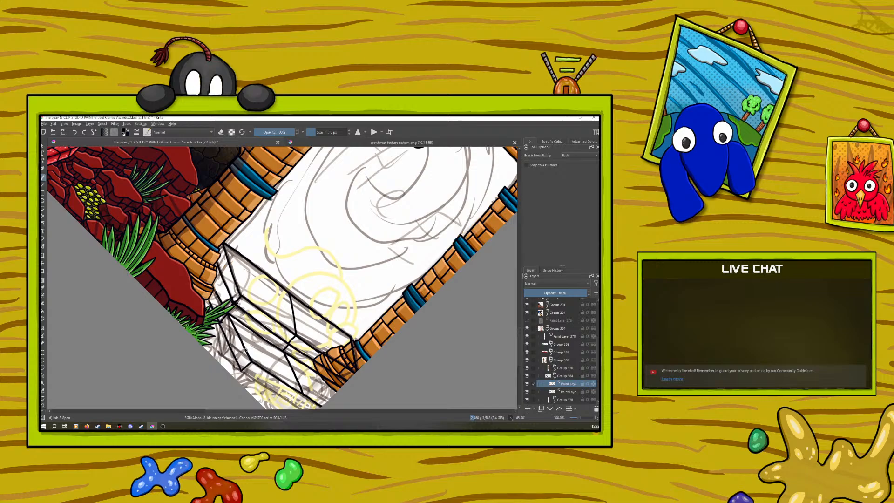
{"action": "right_click", "coordinate": [210, 325]}
{"action": "left_click_drag", "start_coordinate": [270, 209], "coordinate": [179, 259]}
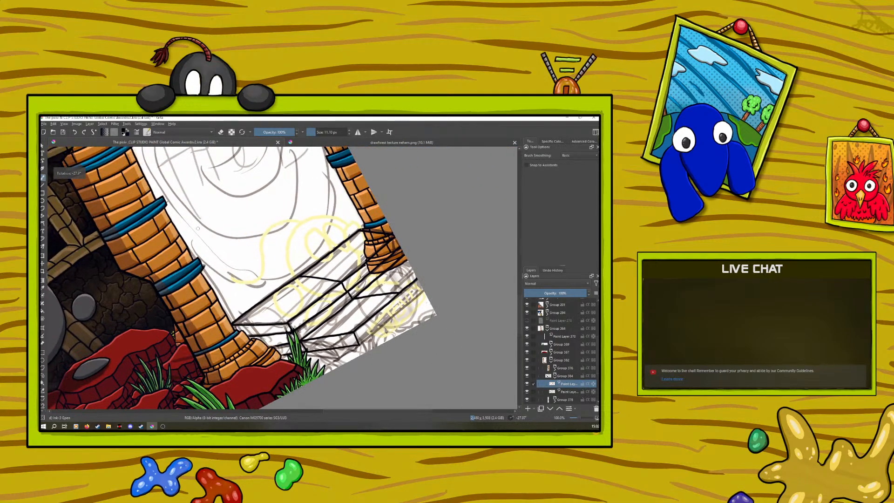
{"action": "mouse_move", "coordinate": [358, 345]}
{"action": "left_mouse_down"}
{"action": "mouse_move", "coordinate": [407, 301]}
{"action": "mouse_move", "coordinate": [400, 291]}
{"action": "mouse_move", "coordinate": [405, 303]}
{"action": "mouse_move", "coordinate": [423, 291]}
{"action": "left_mouse_up"}
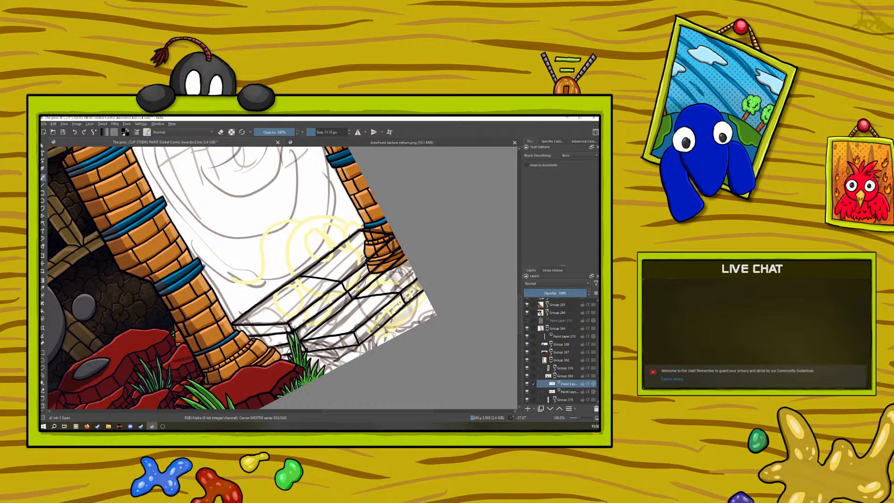
- Add a new layer above the stair line art and ink an inset border inside the top tread's left slab
{"action": "left_click", "coordinate": [306, 142]}
{"action": "left_click", "coordinate": [215, 142]}
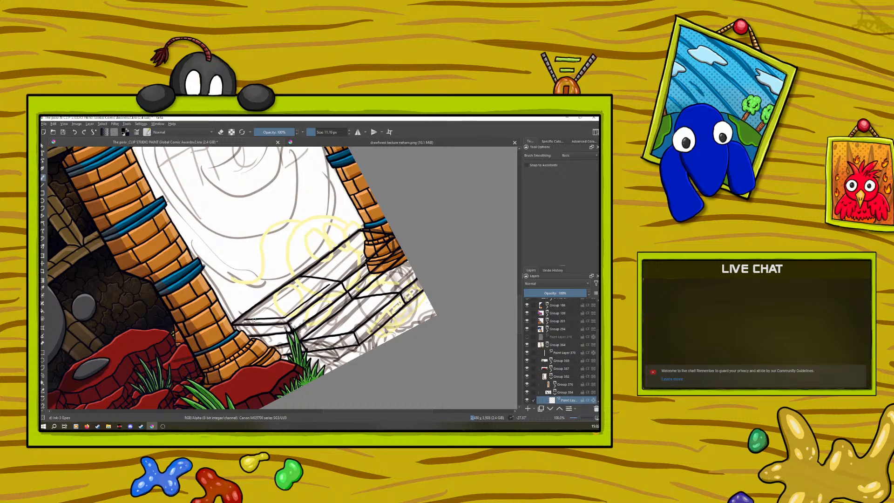
{"action": "left_click_drag", "start_coordinate": [246, 316], "coordinate": [290, 283]}
{"action": "left_click", "coordinate": [77, 134]}
{"action": "left_click_drag", "start_coordinate": [286, 289], "coordinate": [276, 295]}
{"action": "right_click", "coordinate": [179, 290]}
{"action": "left_click_drag", "start_coordinate": [154, 244], "coordinate": [211, 245]}
{"action": "left_click", "coordinate": [210, 187]}
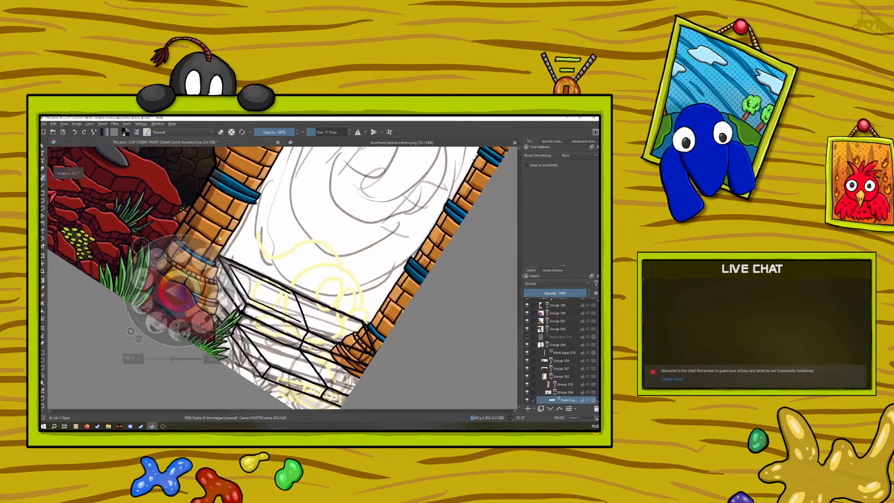
{"action": "left_click_drag", "start_coordinate": [289, 296], "coordinate": [297, 311]}
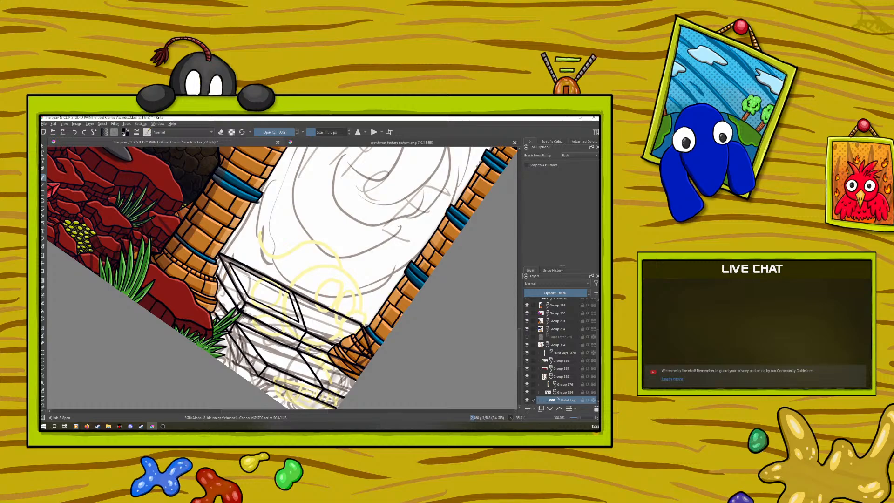
{"action": "left_click_drag", "start_coordinate": [298, 298], "coordinate": [308, 321]}
- Ink a matching inset border inside the top tread's right slab
{"action": "right_click", "coordinate": [269, 268]}
{"action": "left_click_drag", "start_coordinate": [300, 225], "coordinate": [322, 264]}
{"action": "left_click", "coordinate": [252, 191]}
{"action": "mouse_move", "coordinate": [277, 305]}
{"action": "left_mouse_down"}
{"action": "mouse_move", "coordinate": [290, 364]}
{"action": "mouse_move", "coordinate": [285, 376]}
{"action": "left_mouse_up"}
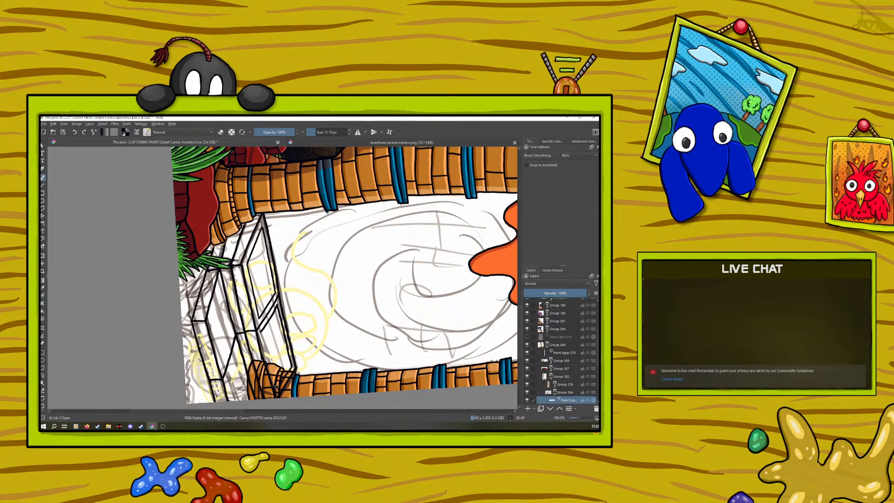
{"action": "left_click_drag", "start_coordinate": [275, 376], "coordinate": [261, 336]}
- Ink inset border lines along both parts of the top stair's front face
{"action": "mouse_move", "coordinate": [519, 319]}
{"action": "left_mouse_down"}
{"action": "mouse_move", "coordinate": [518, 251]}
{"action": "mouse_move", "coordinate": [519, 321]}
{"action": "mouse_move", "coordinate": [522, 301]}
{"action": "left_mouse_up"}
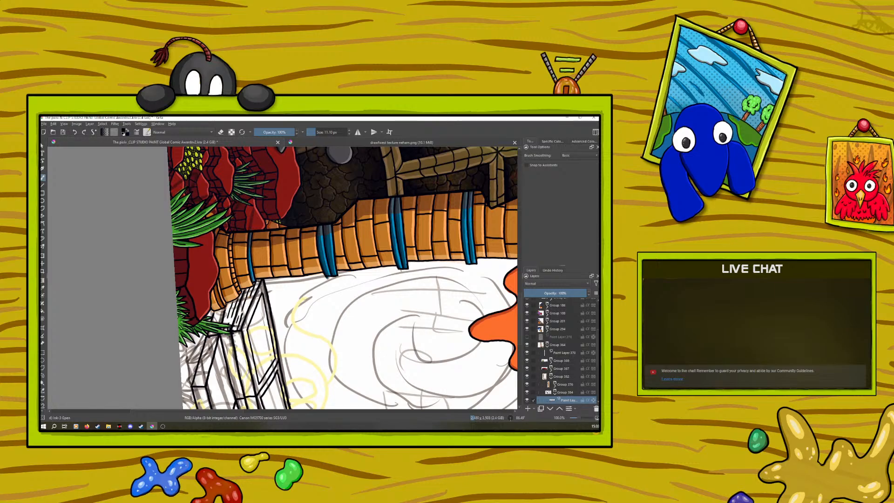
{"action": "scroll", "coordinate": [228, 330], "scroll_direction": "down", "scroll_amount": 3}
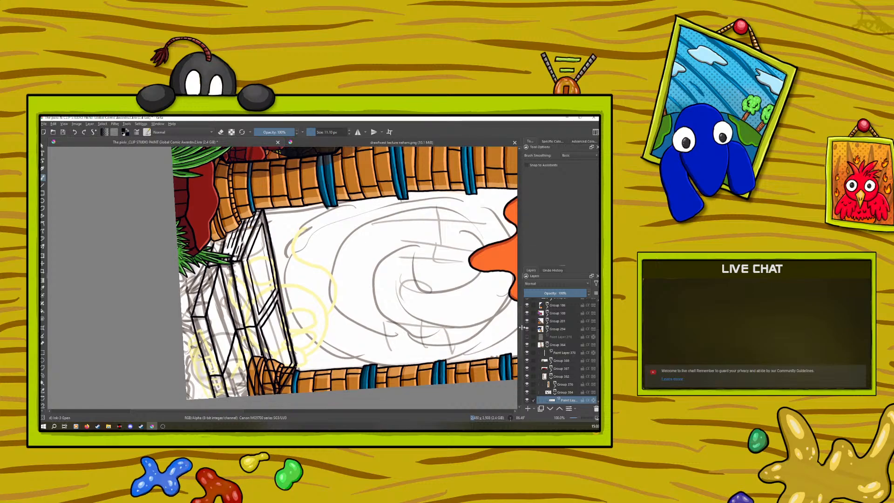
{"action": "left_click_drag", "start_coordinate": [237, 259], "coordinate": [247, 321]}
{"action": "mouse_move", "coordinate": [251, 329]}
{"action": "left_mouse_down"}
{"action": "mouse_move", "coordinate": [258, 354]}
{"action": "mouse_move", "coordinate": [245, 341]}
{"action": "left_mouse_up"}
{"action": "left_click_drag", "start_coordinate": [243, 340], "coordinate": [257, 384]}
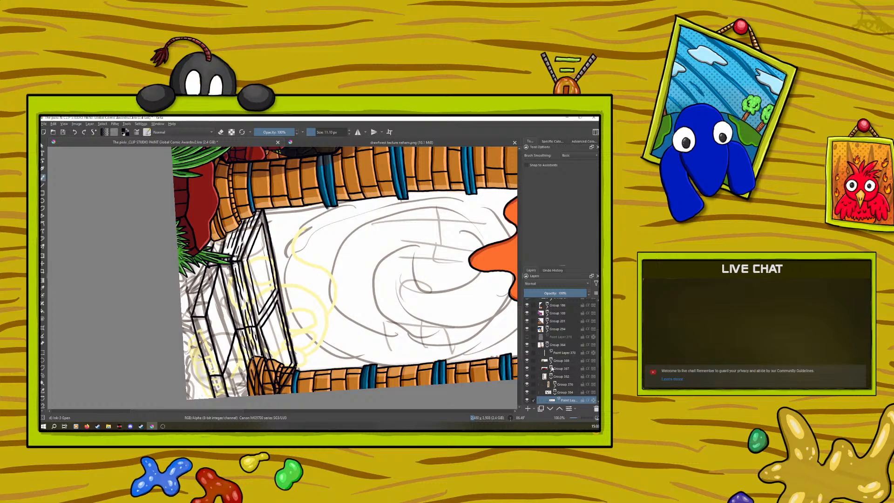
- Lower the right pillar group's opacity to 57% and reselect the stair inset layer
{"action": "scroll", "coordinate": [582, 369], "scroll_direction": "down", "scroll_amount": 2}
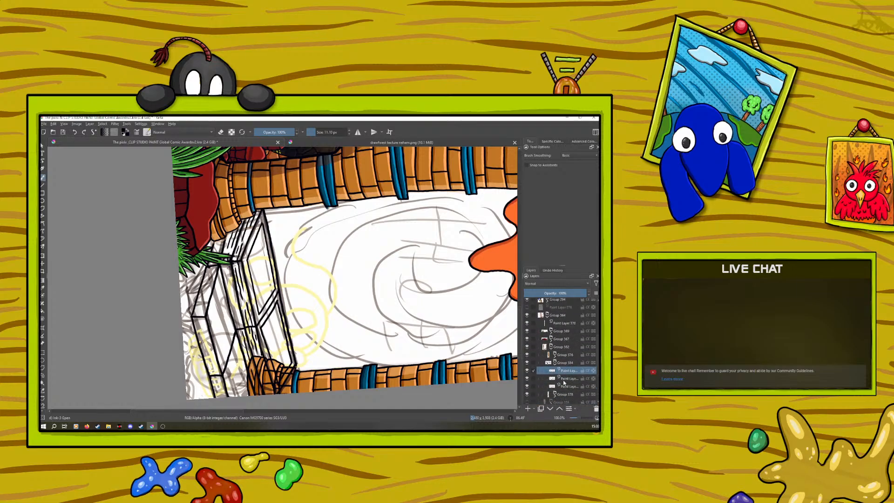
{"action": "left_click", "coordinate": [563, 395]}
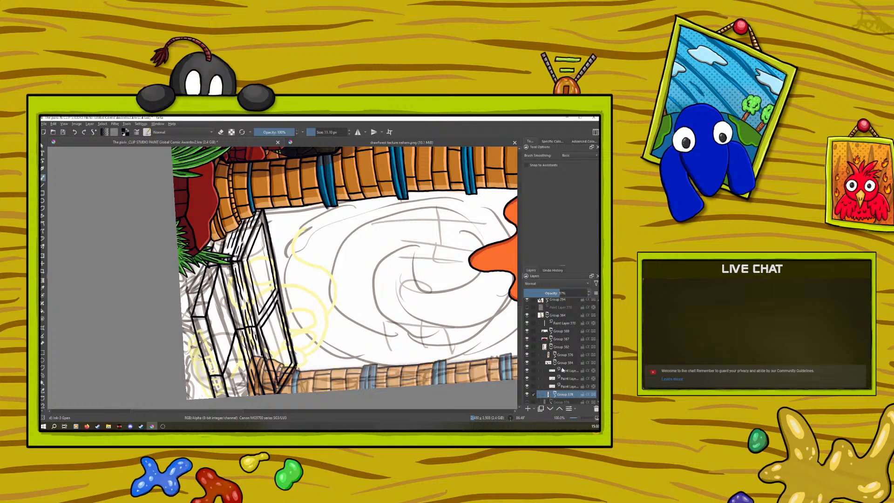
{"action": "left_click", "coordinate": [565, 370]}
{"action": "scroll", "coordinate": [593, 341], "scroll_direction": "down", "scroll_amount": 3}
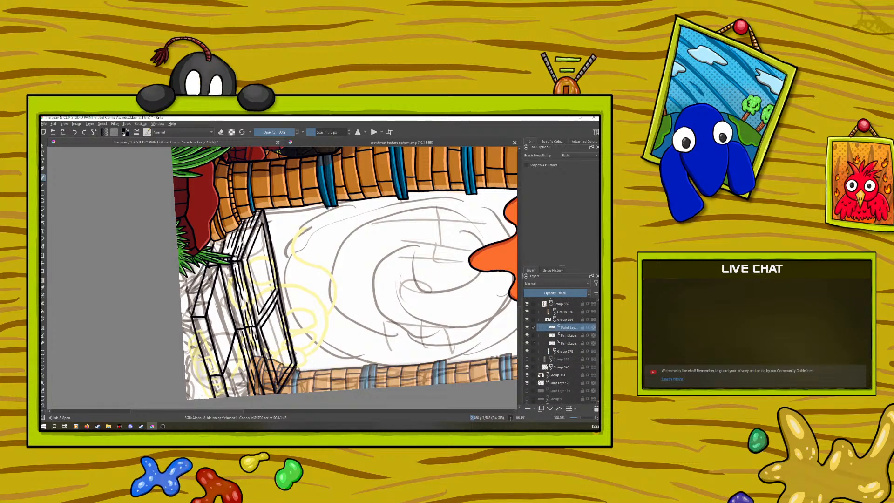
- Ink the remaining inset lines on the top stair's front face and along the second stair's front face
{"action": "scroll", "coordinate": [516, 298], "scroll_direction": "down", "scroll_amount": 3}
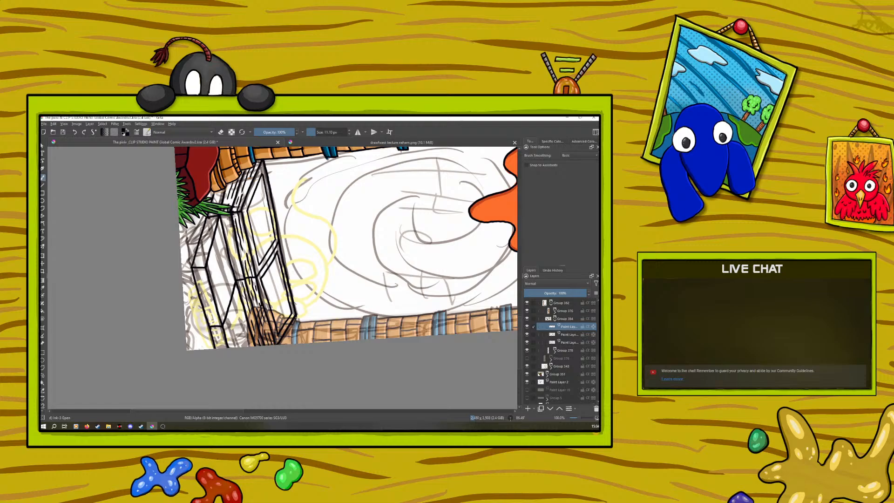
{"action": "mouse_move", "coordinate": [229, 219]}
{"action": "left_mouse_down"}
{"action": "mouse_move", "coordinate": [239, 280]}
{"action": "mouse_move", "coordinate": [232, 248]}
{"action": "mouse_move", "coordinate": [240, 278]}
{"action": "left_mouse_up"}
{"action": "mouse_move", "coordinate": [233, 242]}
{"action": "left_mouse_down"}
{"action": "mouse_move", "coordinate": [215, 256]}
{"action": "mouse_move", "coordinate": [214, 242]}
{"action": "mouse_move", "coordinate": [206, 282]}
{"action": "mouse_move", "coordinate": [198, 268]}
{"action": "mouse_move", "coordinate": [220, 328]}
{"action": "left_mouse_up"}
{"action": "left_click_drag", "start_coordinate": [208, 296], "coordinate": [225, 348]}
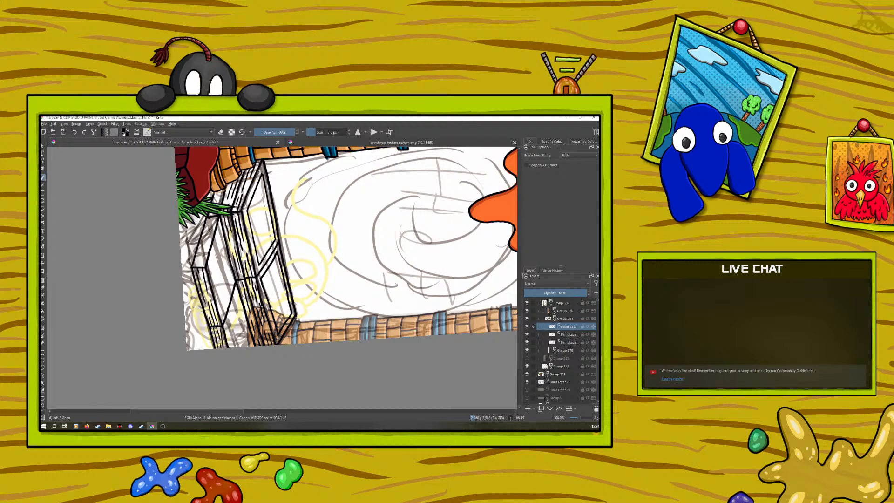
- Ink an inset border inside the second tread's left slab, redrawing its long edge once
{"action": "right_click", "coordinate": [175, 282]}
{"action": "mouse_move", "coordinate": [213, 217]}
{"action": "left_mouse_down"}
{"action": "mouse_move", "coordinate": [198, 266]}
{"action": "mouse_move", "coordinate": [207, 250]}
{"action": "left_mouse_up"}
{"action": "right_click", "coordinate": [197, 208]}
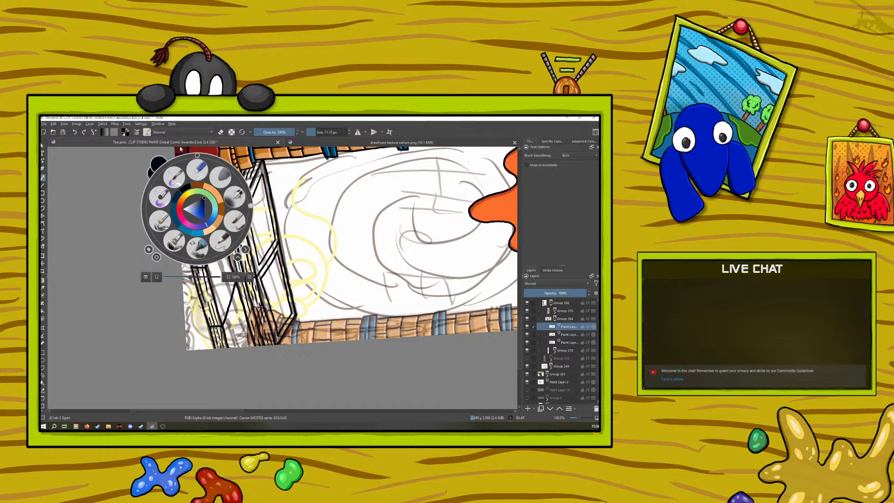
{"action": "right_click", "coordinate": [197, 209]}
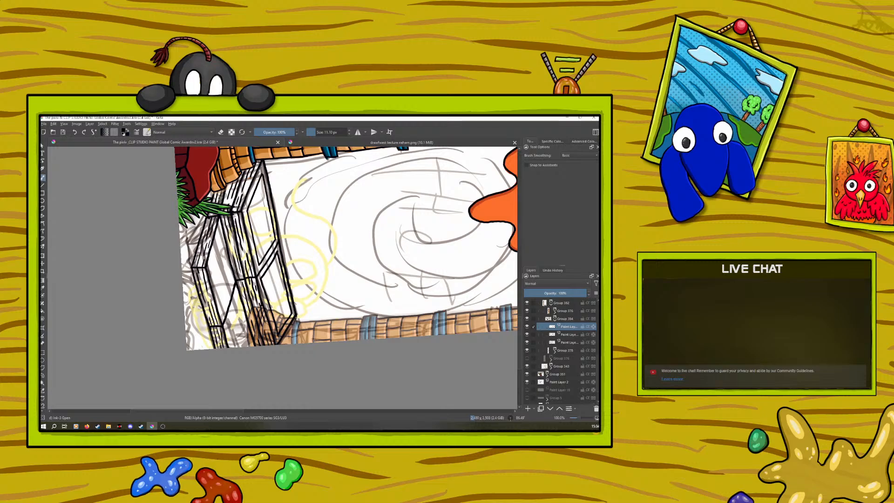
{"action": "left_click_drag", "start_coordinate": [218, 229], "coordinate": [226, 306]}
{"action": "left_click", "coordinate": [76, 132]}
{"action": "mouse_move", "coordinate": [226, 305]}
{"action": "left_mouse_down"}
{"action": "mouse_move", "coordinate": [233, 279]}
{"action": "mouse_move", "coordinate": [220, 232]}
{"action": "left_mouse_up"}
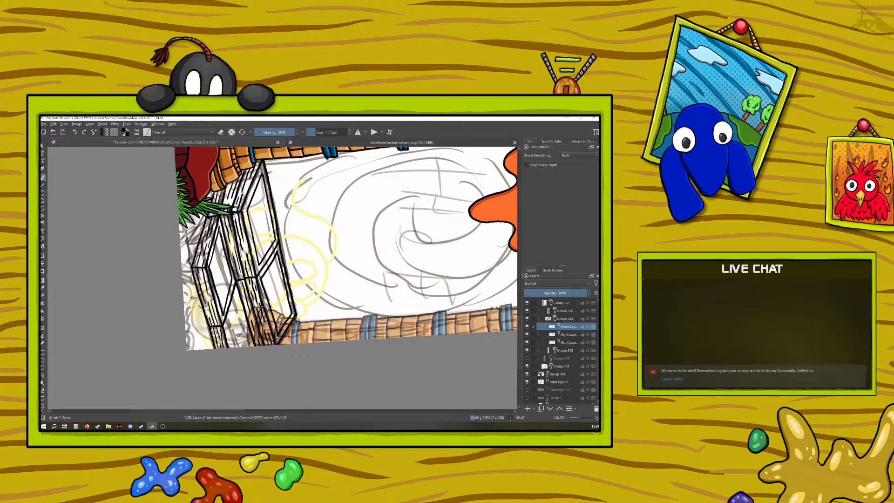
- Ink the inset border lines inside the second tread's right slab beside the right pillar
{"action": "right_click", "coordinate": [174, 246]}
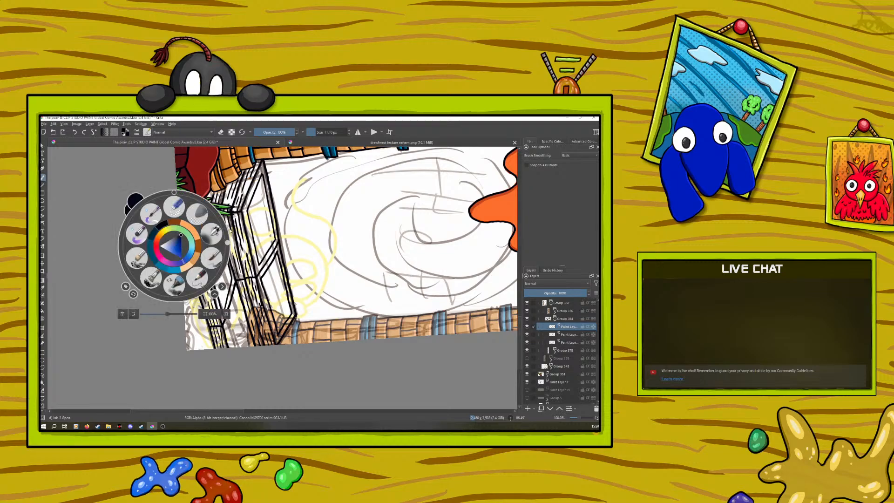
{"action": "left_click_drag", "start_coordinate": [228, 243], "coordinate": [152, 209]}
{"action": "right_click", "coordinate": [151, 209]}
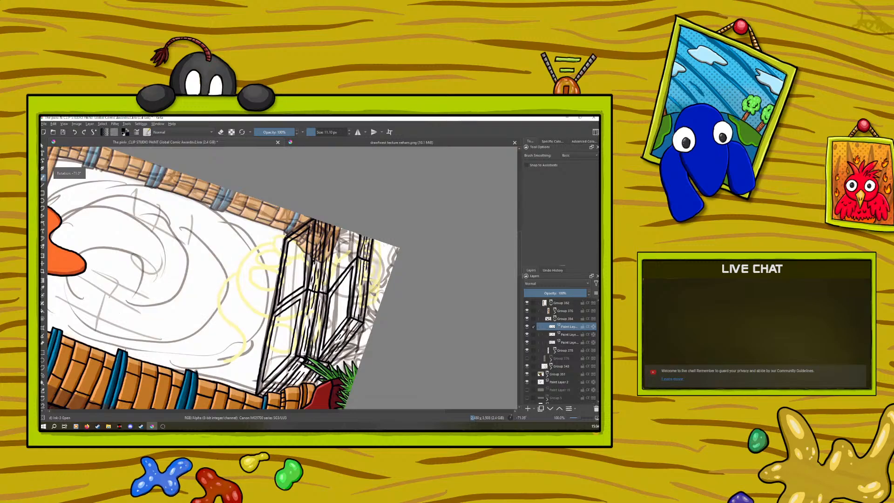
{"action": "left_click_drag", "start_coordinate": [336, 225], "coordinate": [333, 278]}
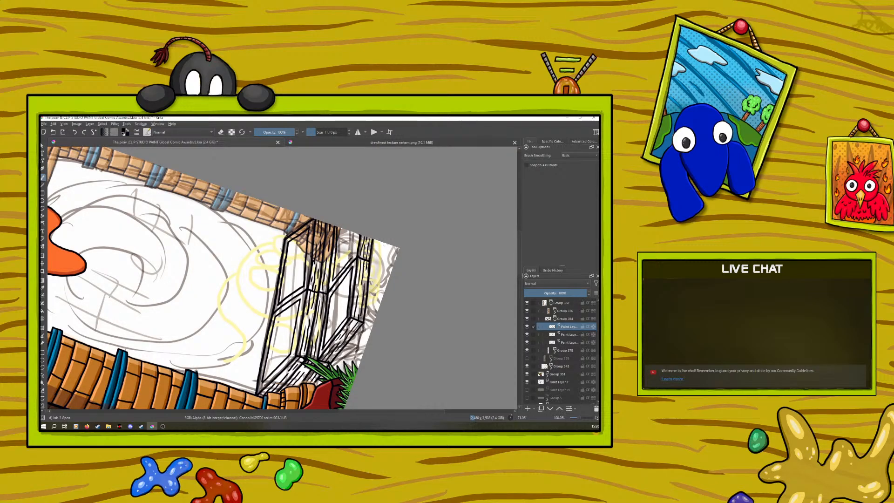
{"action": "left_click_drag", "start_coordinate": [354, 249], "coordinate": [356, 237]}
{"action": "mouse_move", "coordinate": [518, 275]}
{"action": "left_mouse_down"}
{"action": "mouse_move", "coordinate": [518, 333]}
{"action": "mouse_move", "coordinate": [518, 265]}
{"action": "left_mouse_up"}
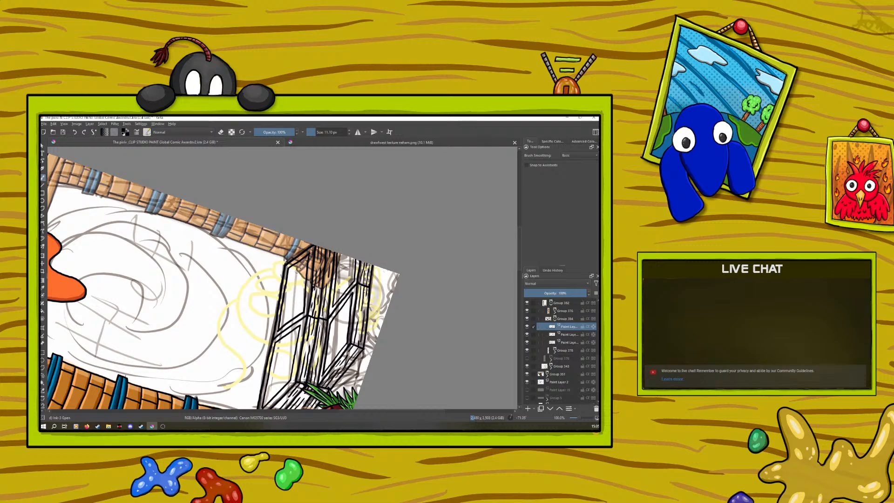
- Ink carved rune-like glyphs inside the top tread's right slab, undoing and redrawing the first strokes
{"action": "mouse_move", "coordinate": [298, 269]}
{"action": "left_mouse_down"}
{"action": "mouse_move", "coordinate": [286, 300]}
{"action": "mouse_move", "coordinate": [297, 293]}
{"action": "left_mouse_up"}
{"action": "left_click", "coordinate": [75, 132]}
{"action": "left_click", "coordinate": [74, 133]}
{"action": "left_click_drag", "start_coordinate": [301, 283], "coordinate": [290, 288]}
{"action": "left_click_drag", "start_coordinate": [290, 290], "coordinate": [284, 319]}
{"action": "mouse_move", "coordinate": [289, 306]}
{"action": "left_mouse_down"}
{"action": "mouse_move", "coordinate": [285, 317]}
{"action": "mouse_move", "coordinate": [294, 313]}
{"action": "left_mouse_up"}
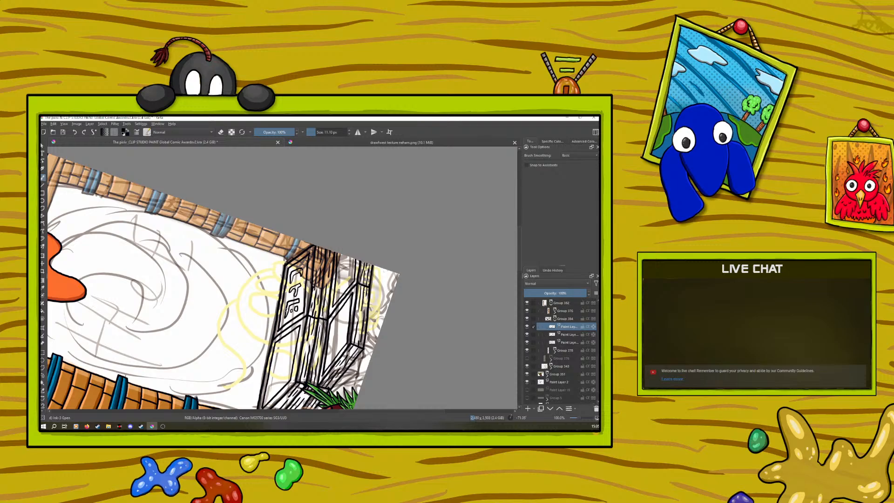
- Ink matching carved glyphs inside the inset border of the top tread's left slab
{"action": "key", "text": "e"}
{"action": "left_click", "coordinate": [222, 132]}
{"action": "left_click_drag", "start_coordinate": [279, 345], "coordinate": [276, 355]}
{"action": "left_click_drag", "start_coordinate": [289, 355], "coordinate": [277, 358]}
{"action": "left_click_drag", "start_coordinate": [279, 377], "coordinate": [278, 384]}
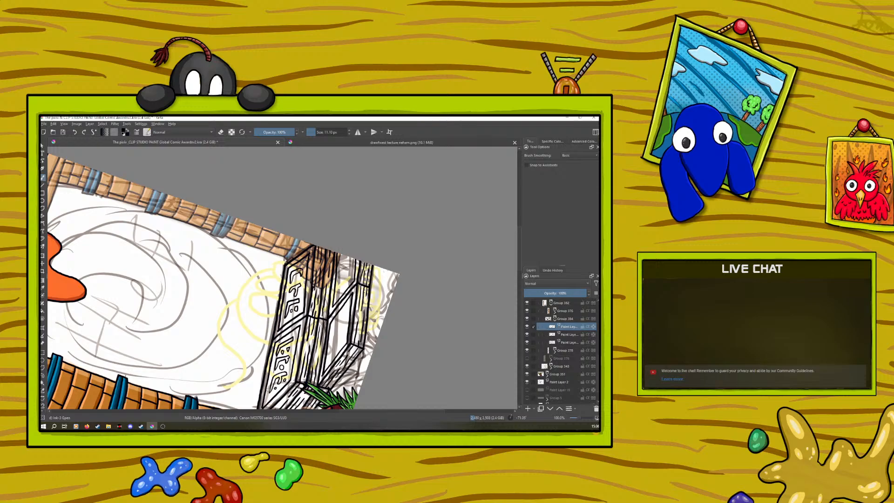
- Ink carved glyphs inside both slabs of the second tread, undoing and redrawing the first glyph
{"action": "right_click", "coordinate": [163, 331]}
{"action": "mouse_move", "coordinate": [114, 314]}
{"action": "left_mouse_down"}
{"action": "mouse_move", "coordinate": [162, 258]}
{"action": "mouse_move", "coordinate": [215, 256]}
{"action": "mouse_move", "coordinate": [236, 268]}
{"action": "mouse_move", "coordinate": [221, 311]}
{"action": "left_mouse_up"}
{"action": "right_click", "coordinate": [218, 280]}
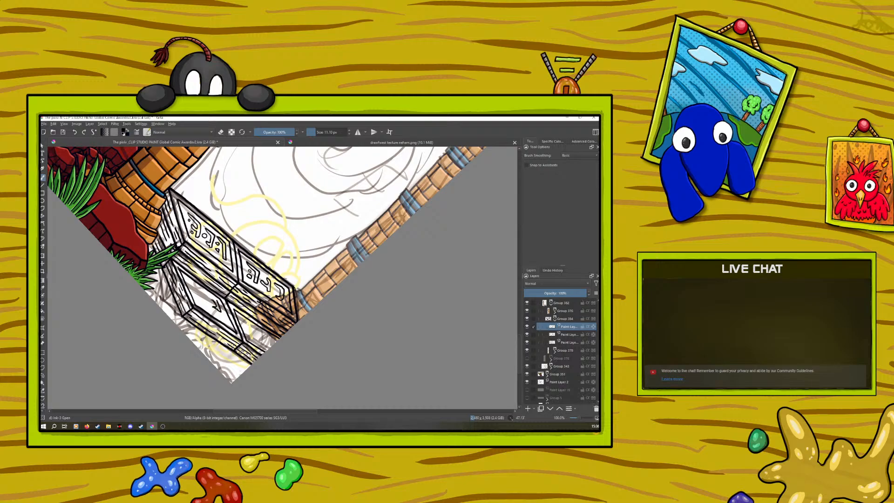
{"action": "left_click", "coordinate": [75, 133]}
{"action": "mouse_move", "coordinate": [217, 300]}
{"action": "left_mouse_down"}
{"action": "mouse_move", "coordinate": [223, 317]}
{"action": "mouse_move", "coordinate": [212, 305]}
{"action": "mouse_move", "coordinate": [202, 308]}
{"action": "left_mouse_up"}
{"action": "mouse_move", "coordinate": [203, 291]}
{"action": "left_mouse_down"}
{"action": "mouse_move", "coordinate": [200, 301]}
{"action": "mouse_move", "coordinate": [193, 296]}
{"action": "left_mouse_up"}
{"action": "left_click_drag", "start_coordinate": [195, 285], "coordinate": [191, 291]}
{"action": "left_click_drag", "start_coordinate": [245, 325], "coordinate": [266, 344]}
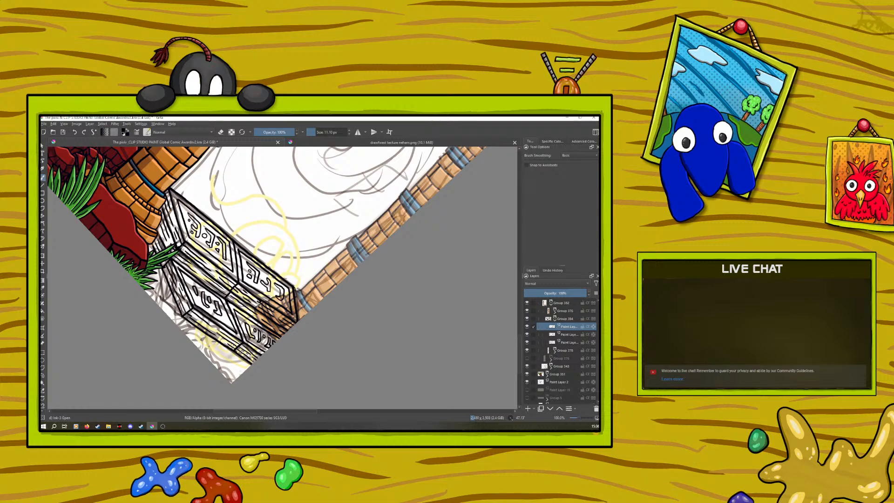
- Ink the slab edges and inset border of the lowest tread in the page's bottom corner
{"action": "left_click", "coordinate": [578, 419]}
{"action": "left_click", "coordinate": [576, 418]}
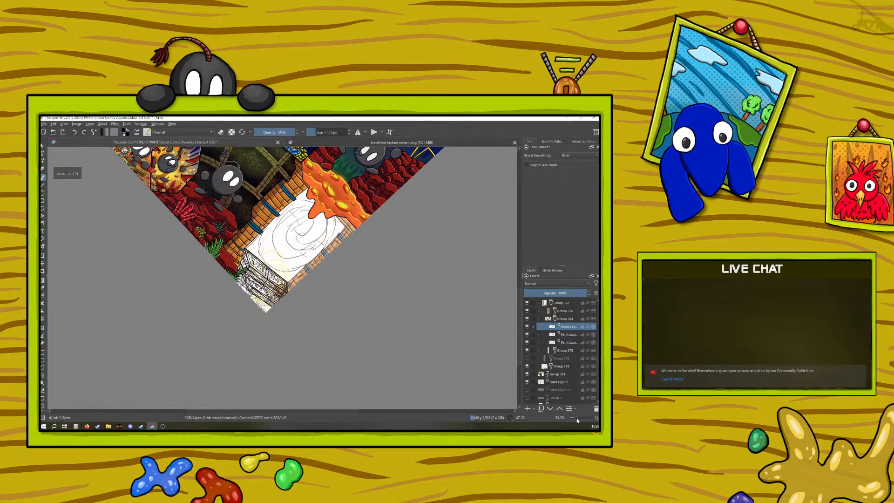
{"action": "left_click", "coordinate": [574, 418]}
{"action": "left_click", "coordinate": [574, 417]}
{"action": "left_click", "coordinate": [572, 418]}
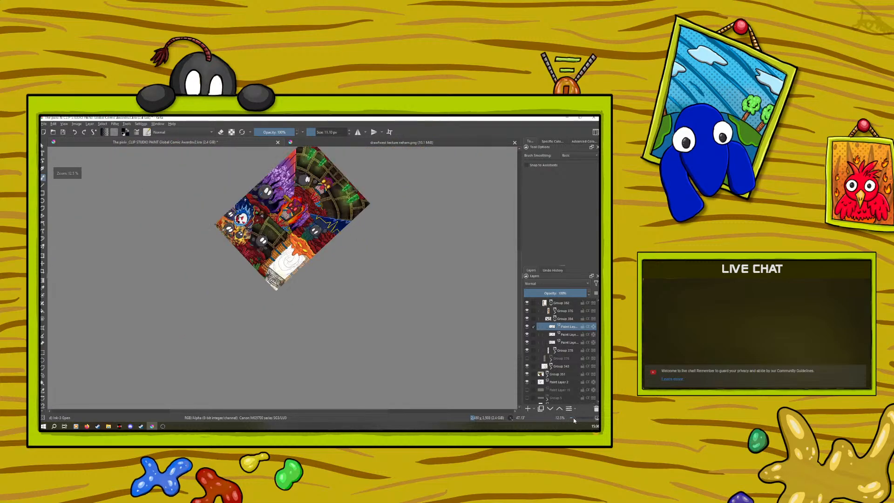
{"action": "left_click_drag", "start_coordinate": [573, 418], "coordinate": [580, 420]}
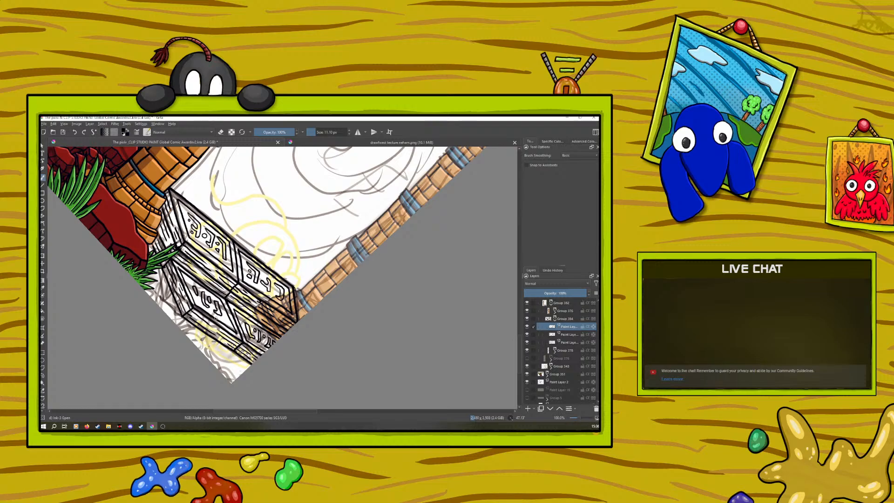
{"action": "left_click_drag", "start_coordinate": [233, 352], "coordinate": [242, 373]}
{"action": "mouse_move", "coordinate": [182, 316]}
{"action": "left_mouse_down"}
{"action": "mouse_move", "coordinate": [195, 345]}
{"action": "mouse_move", "coordinate": [233, 376]}
{"action": "left_mouse_up"}
{"action": "left_click_drag", "start_coordinate": [228, 376], "coordinate": [234, 380]}
{"action": "left_click_drag", "start_coordinate": [232, 363], "coordinate": [237, 372]}
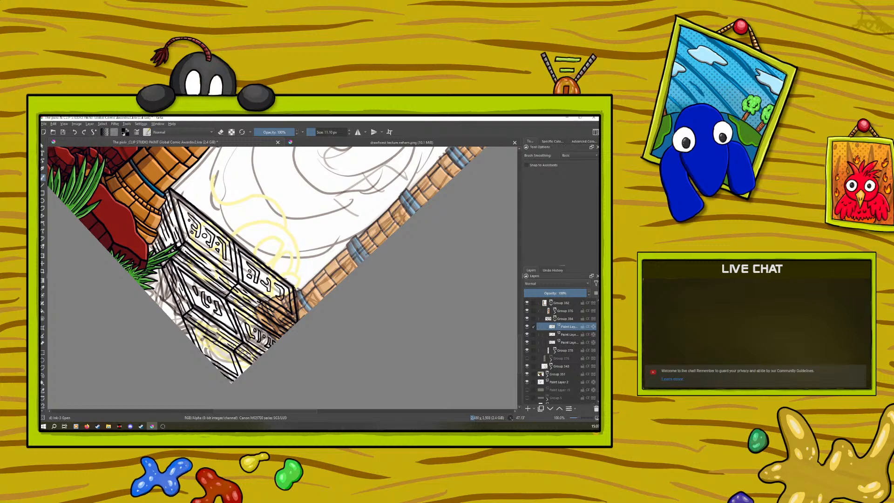
{"action": "left_click_drag", "start_coordinate": [241, 360], "coordinate": [250, 366]}
- Ink carved glyphs inside the lowest tread's slab and return the canvas to its upright orientation
{"action": "right_click", "coordinate": [142, 329]}
{"action": "left_click_drag", "start_coordinate": [181, 296], "coordinate": [191, 350]}
{"action": "right_click", "coordinate": [193, 348]}
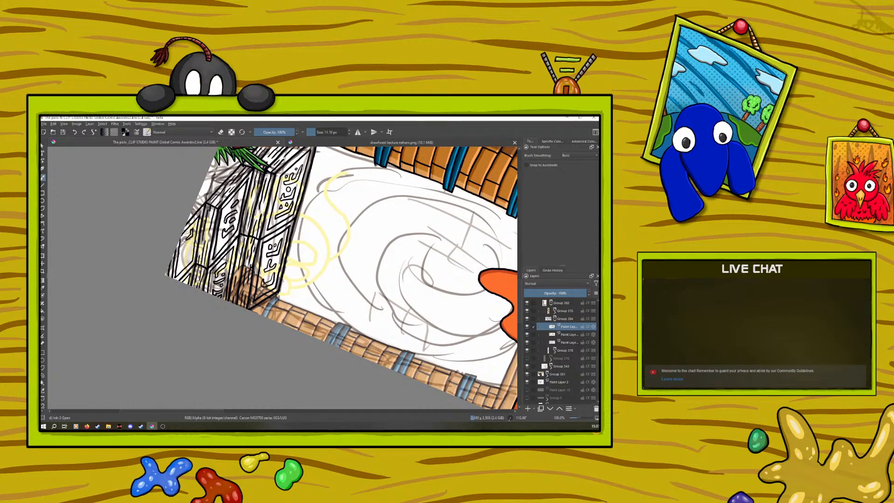
{"action": "left_click_drag", "start_coordinate": [185, 243], "coordinate": [179, 266]}
{"action": "right_click", "coordinate": [140, 264]}
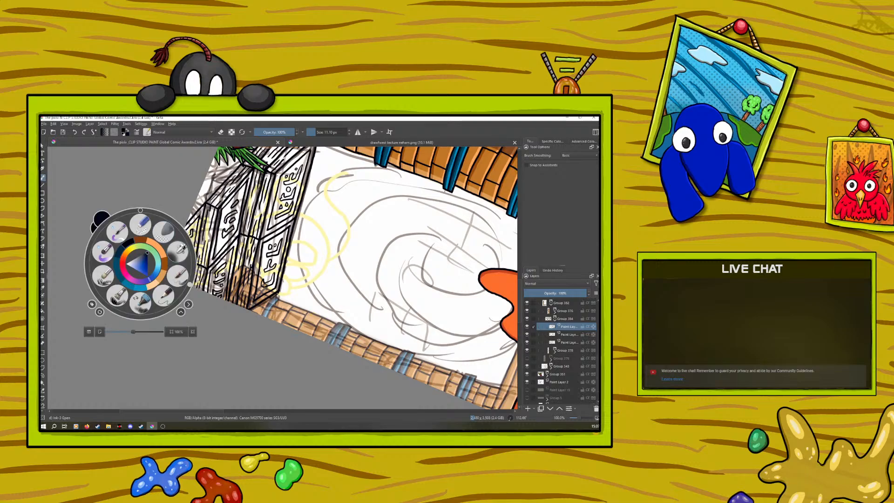
{"action": "left_click_drag", "start_coordinate": [191, 285], "coordinate": [139, 213]}
{"action": "left_click", "coordinate": [131, 168]}
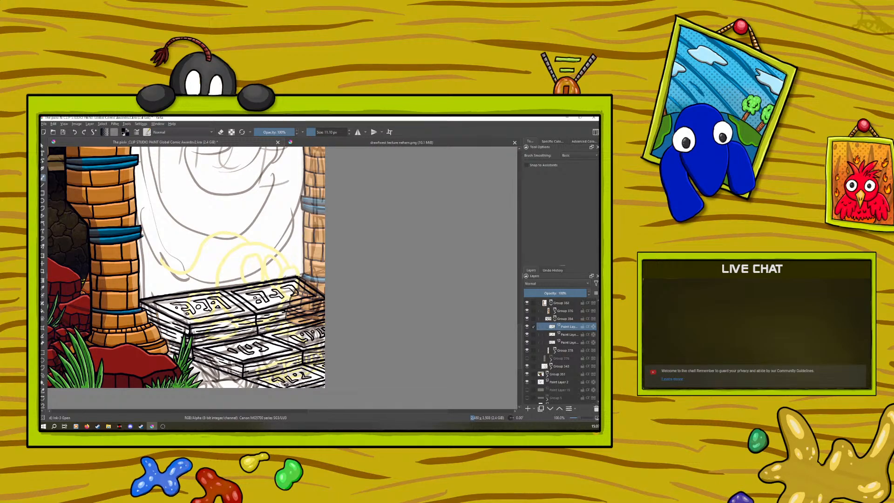
- Add a new paint layer beneath the stair line art and hide the rough stair sketch layer
{"action": "left_click_drag", "start_coordinate": [325, 411], "coordinate": [195, 422]}
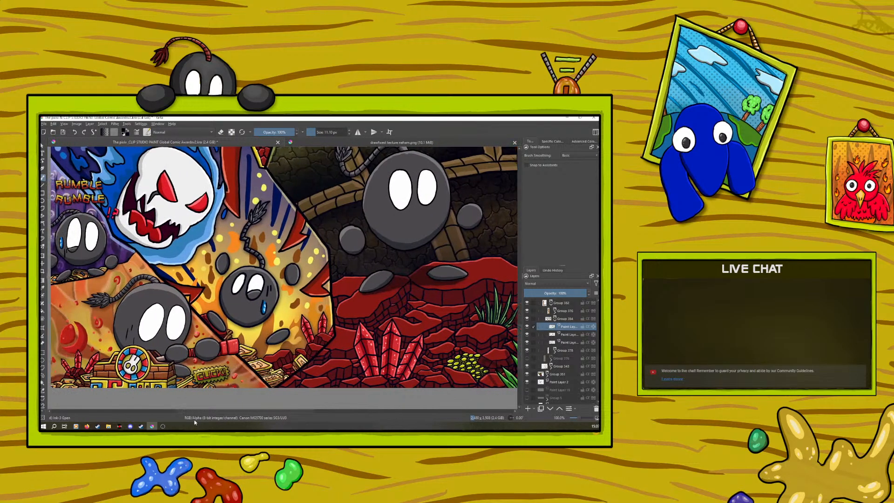
{"action": "left_click", "coordinate": [568, 343]}
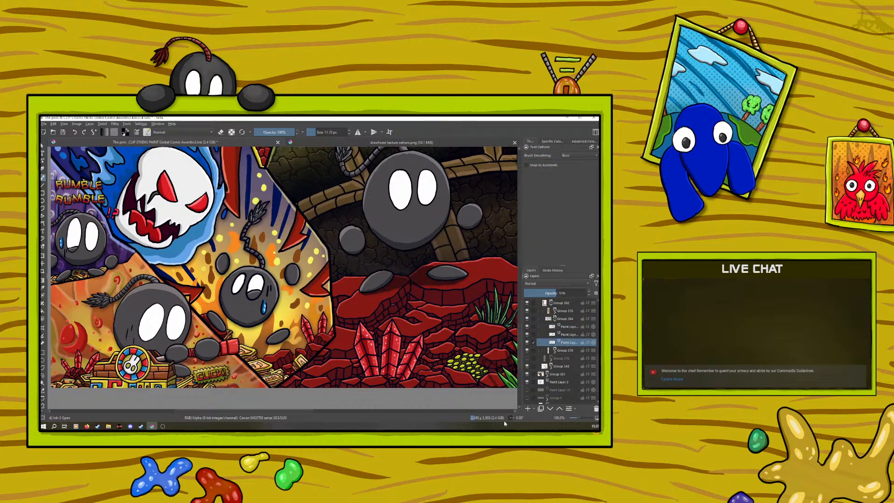
{"action": "left_click", "coordinate": [529, 409]}
{"action": "left_click", "coordinate": [571, 351]}
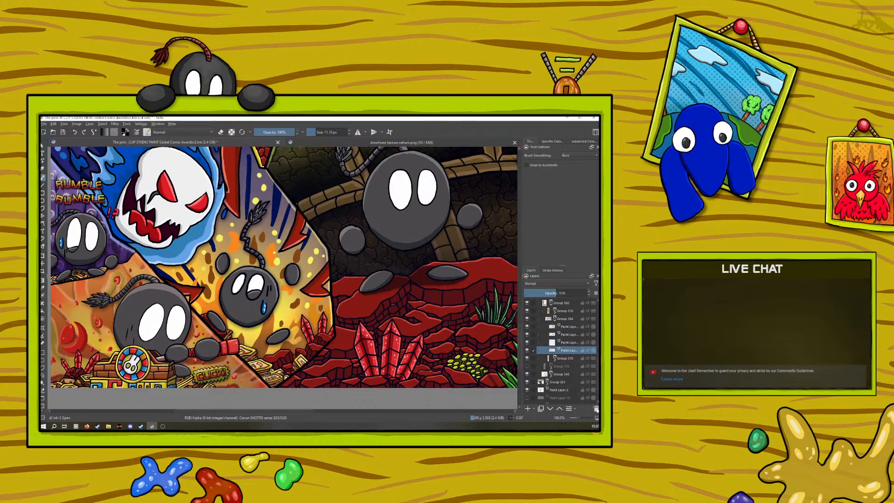
{"action": "left_click", "coordinate": [528, 350]}
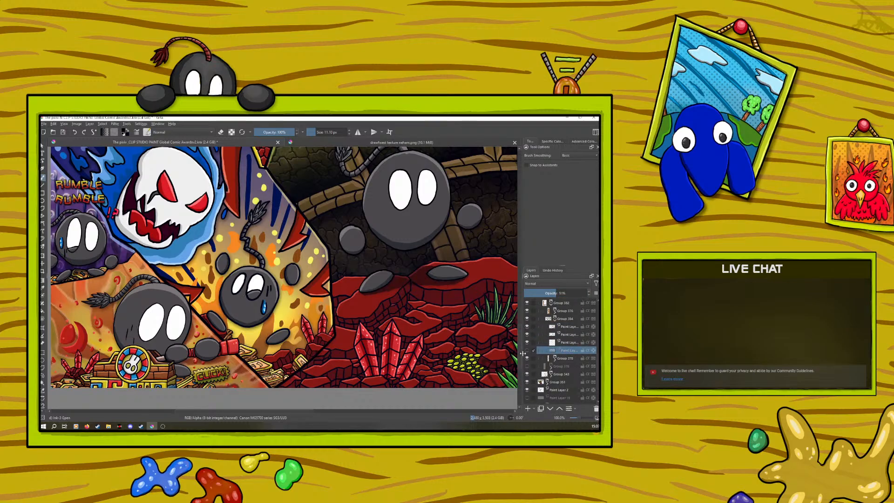
{"action": "left_click", "coordinate": [569, 344]}
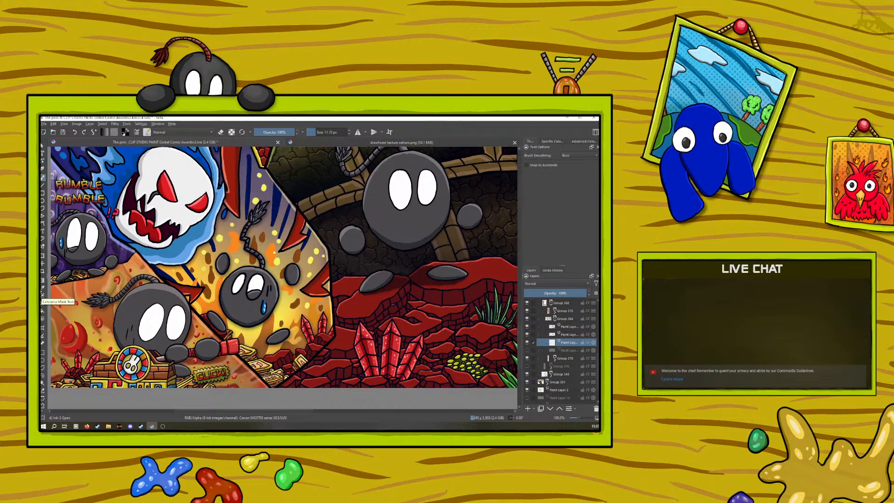
- Sample the orange-brown colour from the treasure panel at the page's lower left and return to the brush
{"action": "left_click", "coordinate": [43, 288]}
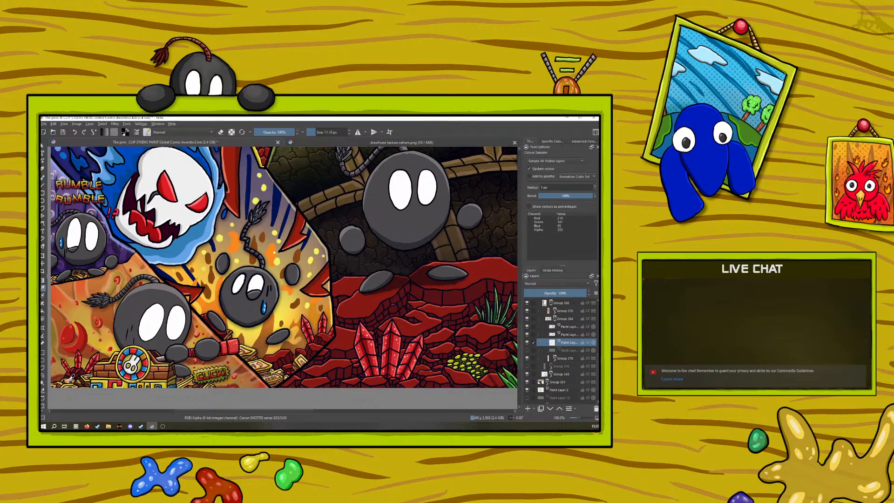
{"action": "left_click", "coordinate": [183, 376]}
{"action": "left_click", "coordinate": [178, 381]}
{"action": "left_click", "coordinate": [178, 381]}
{"action": "key", "text": "b"}
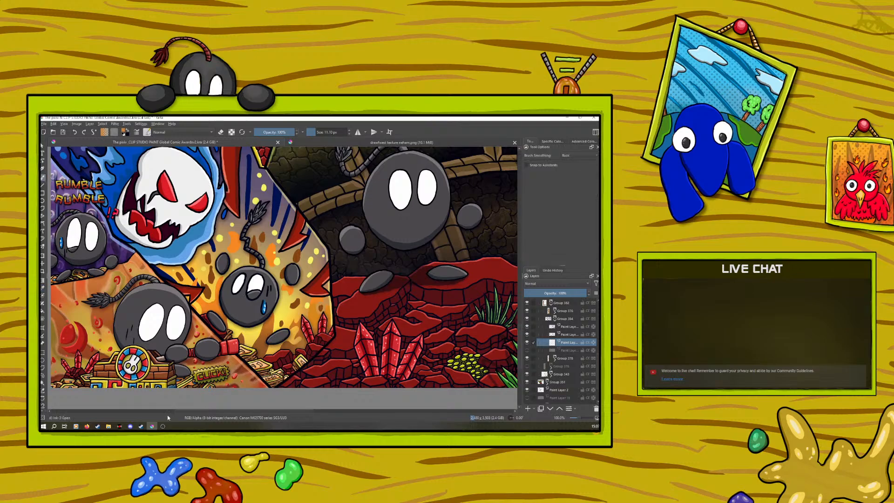
- Paint all the stair slabs and front faces with a flat orange-brown using an enlarged brush
{"action": "mouse_move", "coordinate": [198, 411]}
{"action": "left_mouse_down"}
{"action": "mouse_move", "coordinate": [168, 417]}
{"action": "mouse_move", "coordinate": [185, 417]}
{"action": "left_mouse_up"}
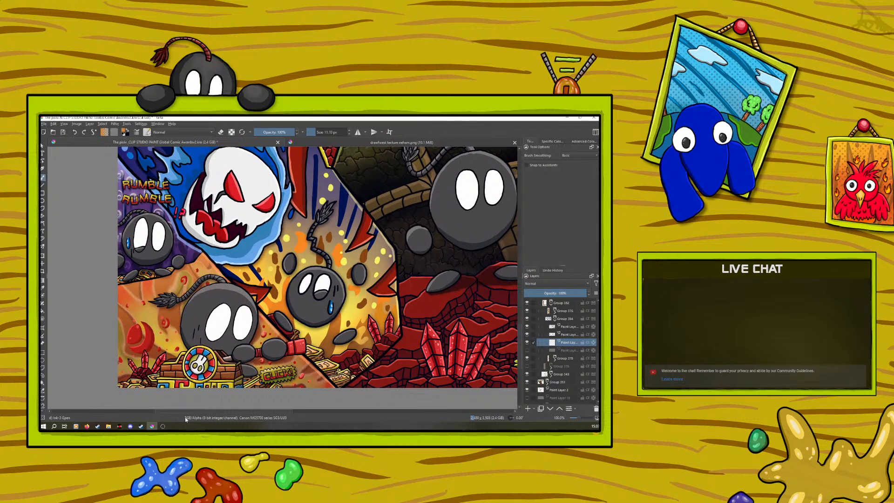
{"action": "left_click_drag", "start_coordinate": [185, 417], "coordinate": [334, 419]}
{"action": "left_click", "coordinate": [324, 133]}
{"action": "mouse_move", "coordinate": [254, 310]}
{"action": "left_mouse_down"}
{"action": "mouse_move", "coordinate": [199, 308]}
{"action": "mouse_move", "coordinate": [231, 292]}
{"action": "mouse_move", "coordinate": [162, 300]}
{"action": "mouse_move", "coordinate": [187, 318]}
{"action": "mouse_move", "coordinate": [171, 318]}
{"action": "mouse_move", "coordinate": [187, 314]}
{"action": "mouse_move", "coordinate": [166, 319]}
{"action": "mouse_move", "coordinate": [185, 315]}
{"action": "mouse_move", "coordinate": [212, 353]}
{"action": "mouse_move", "coordinate": [219, 342]}
{"action": "mouse_move", "coordinate": [188, 323]}
{"action": "mouse_move", "coordinate": [186, 309]}
{"action": "mouse_move", "coordinate": [227, 329]}
{"action": "mouse_move", "coordinate": [298, 325]}
{"action": "mouse_move", "coordinate": [288, 328]}
{"action": "mouse_move", "coordinate": [334, 311]}
{"action": "mouse_move", "coordinate": [333, 302]}
{"action": "mouse_move", "coordinate": [257, 314]}
{"action": "mouse_move", "coordinate": [320, 293]}
{"action": "mouse_move", "coordinate": [301, 286]}
{"action": "mouse_move", "coordinate": [238, 293]}
{"action": "mouse_move", "coordinate": [308, 281]}
{"action": "mouse_move", "coordinate": [331, 302]}
{"action": "mouse_move", "coordinate": [304, 340]}
{"action": "mouse_move", "coordinate": [214, 346]}
{"action": "mouse_move", "coordinate": [287, 362]}
{"action": "mouse_move", "coordinate": [257, 372]}
{"action": "mouse_move", "coordinate": [330, 351]}
{"action": "mouse_move", "coordinate": [330, 337]}
{"action": "mouse_move", "coordinate": [293, 350]}
{"action": "mouse_move", "coordinate": [332, 358]}
{"action": "left_mouse_up"}
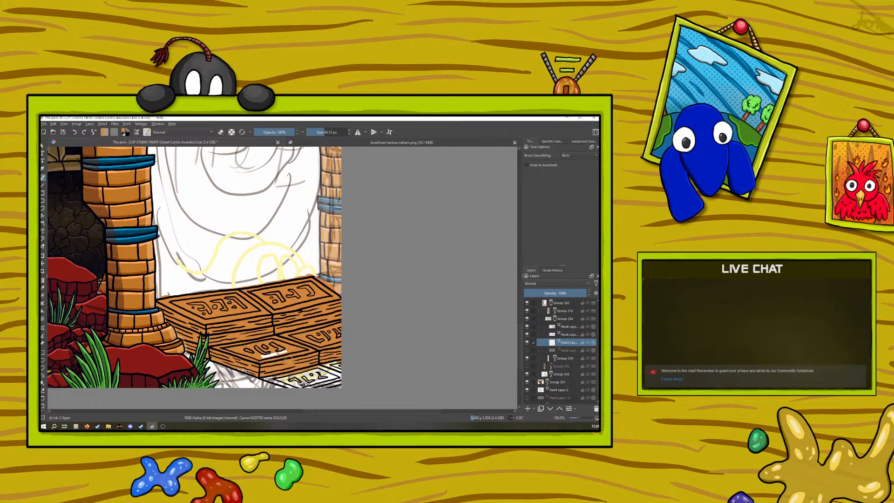
{"action": "mouse_move", "coordinate": [264, 356]}
{"action": "left_mouse_down"}
{"action": "mouse_move", "coordinate": [280, 352]}
{"action": "mouse_move", "coordinate": [240, 365]}
{"action": "left_mouse_up"}
{"action": "mouse_move", "coordinate": [307, 380]}
{"action": "left_mouse_down"}
{"action": "mouse_move", "coordinate": [332, 382]}
{"action": "mouse_move", "coordinate": [322, 375]}
{"action": "mouse_move", "coordinate": [322, 389]}
{"action": "mouse_move", "coordinate": [287, 375]}
{"action": "mouse_move", "coordinate": [319, 362]}
{"action": "left_mouse_up"}
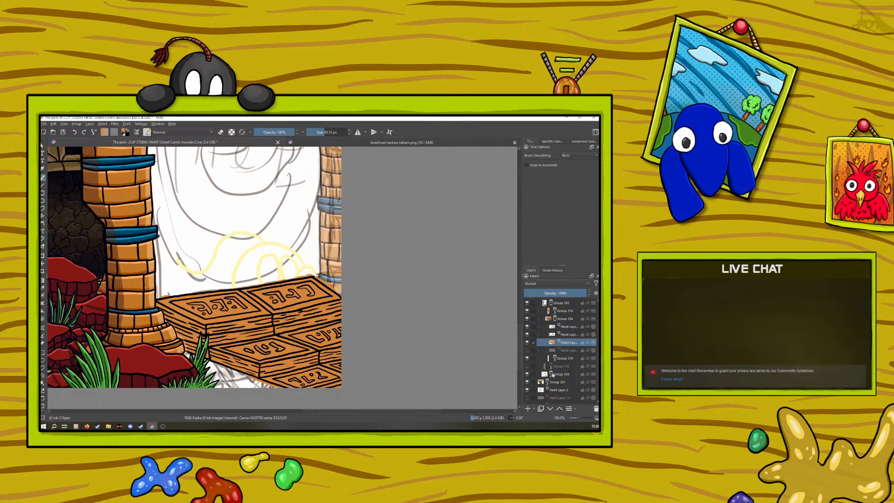
- Expand the right pillar's group, check its layers by toggling visibility, and switch the brush to erasing
{"action": "left_click", "coordinate": [555, 311]}
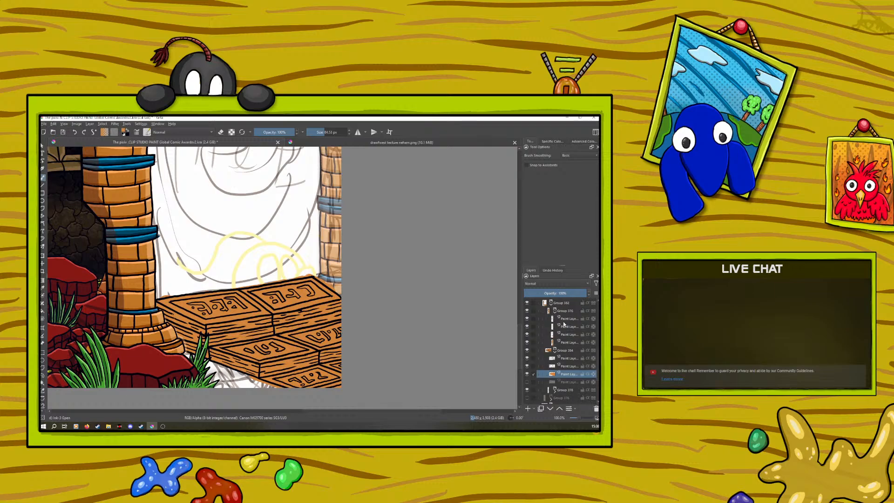
{"action": "left_click", "coordinate": [568, 319]}
{"action": "left_click", "coordinate": [527, 319]}
{"action": "left_click", "coordinate": [528, 319]}
{"action": "left_click", "coordinate": [568, 327]}
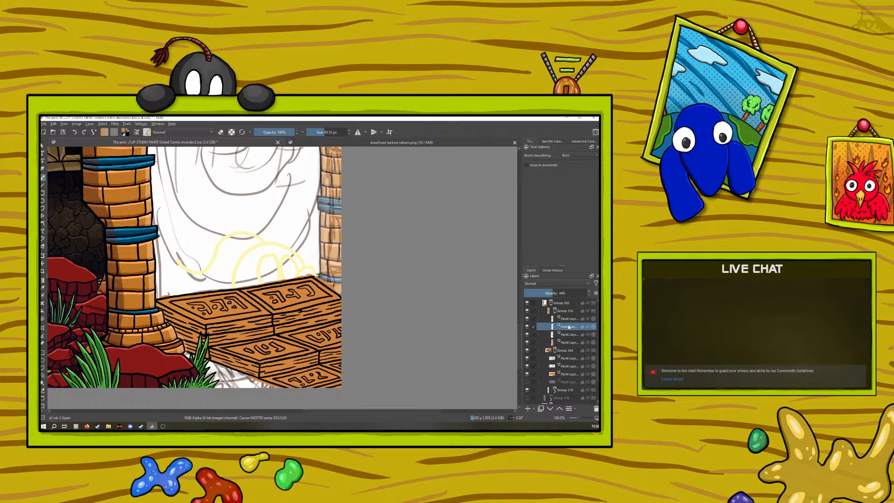
{"action": "key", "text": "e"}
{"action": "key", "text": "Page_Down"}
{"action": "key", "text": "Page_Down"}
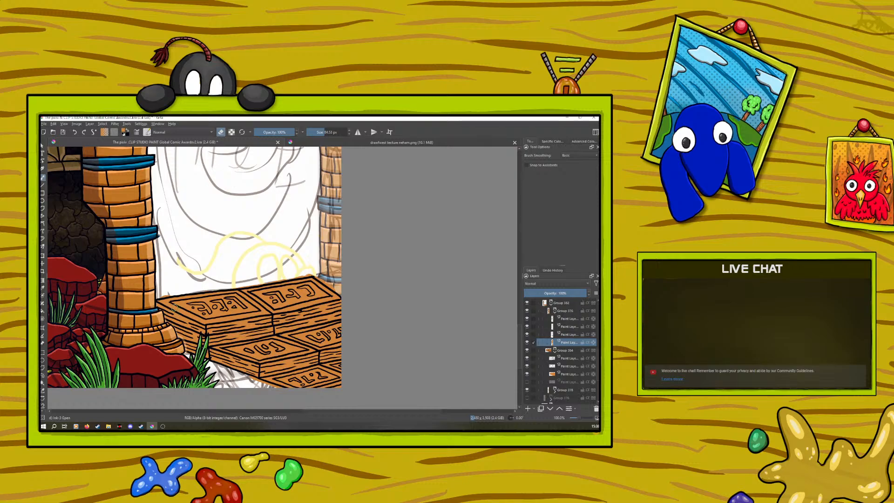
{"action": "left_click", "coordinate": [564, 327]}
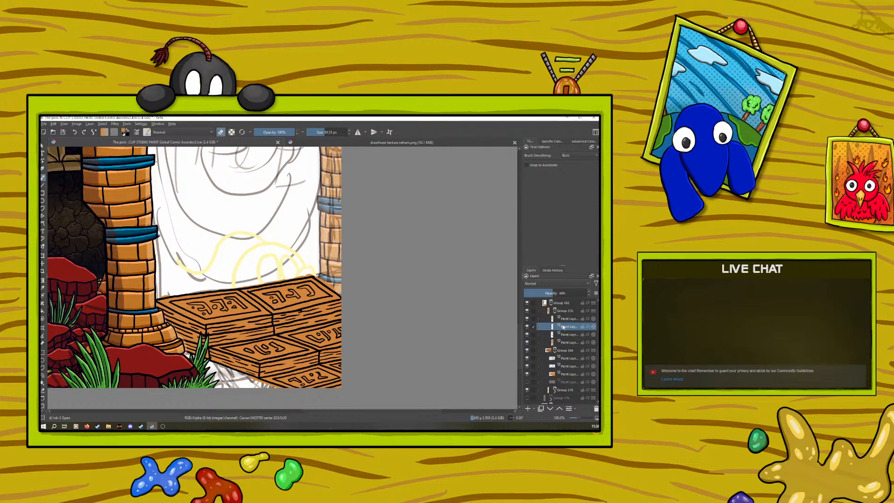
- Reduce the eraser to about 24 px and clean up the right pillar's base across its paint layers
{"action": "left_click_drag", "start_coordinate": [323, 132], "coordinate": [319, 132]}
{"action": "left_click", "coordinate": [563, 342]}
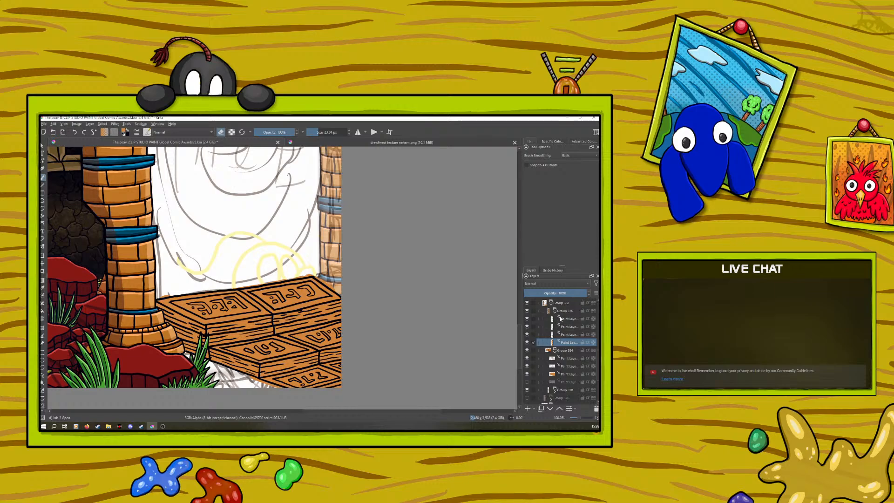
{"action": "left_click", "coordinate": [562, 324]}
{"action": "left_click", "coordinate": [562, 319]}
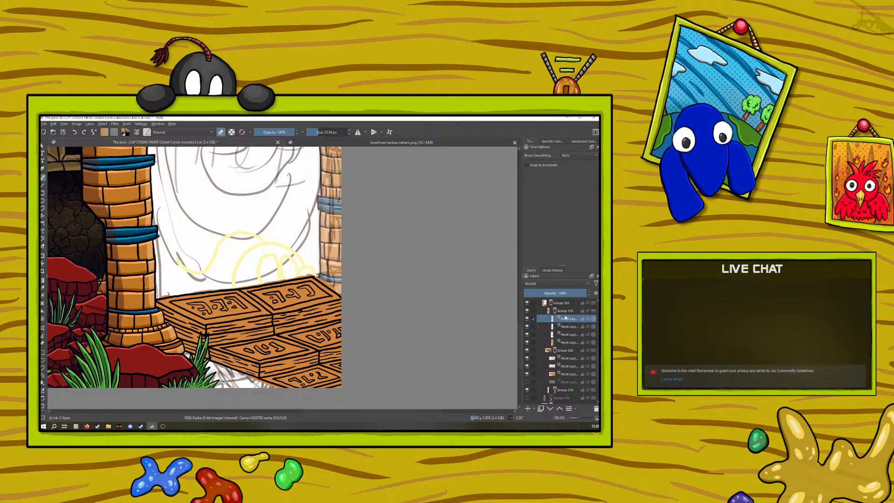
{"action": "left_click", "coordinate": [566, 328]}
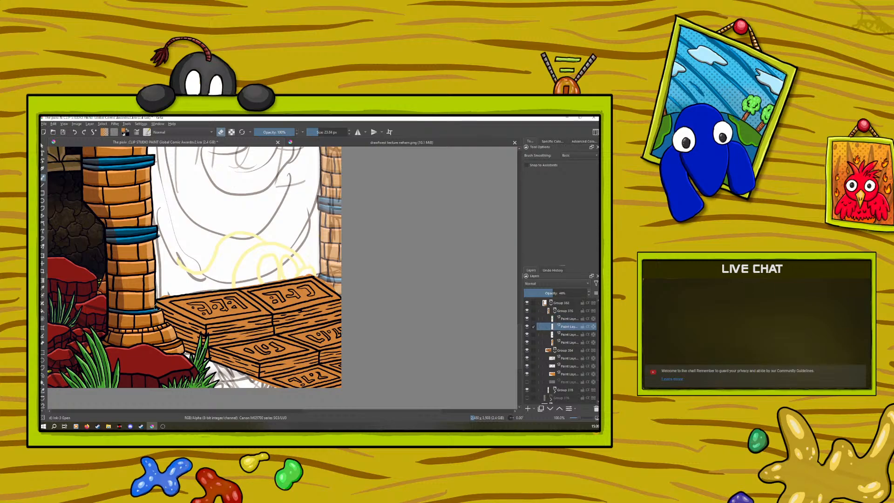
- Collapse the layer group that holds the portal panel's right pillar and stairs
{"action": "left_click_drag", "start_coordinate": [577, 417], "coordinate": [578, 418]}
{"action": "left_click_drag", "start_coordinate": [319, 413], "coordinate": [253, 412]}
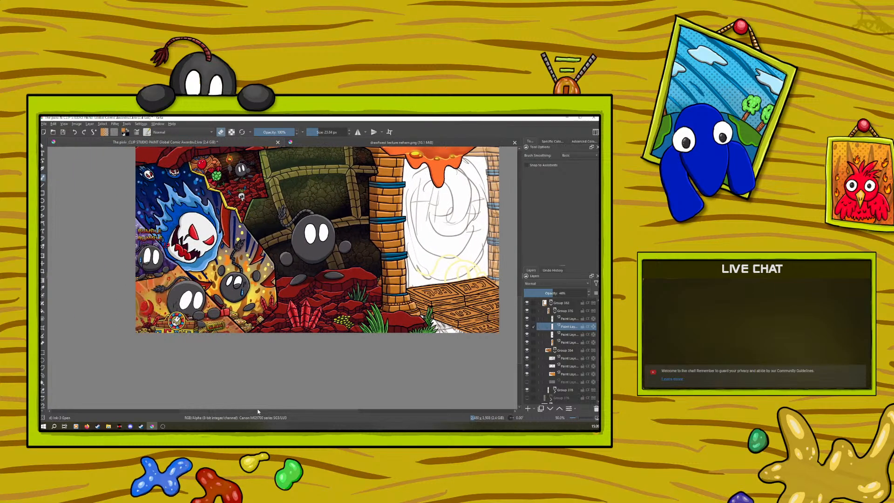
{"action": "scroll", "coordinate": [559, 349], "scroll_direction": "up", "scroll_amount": 3}
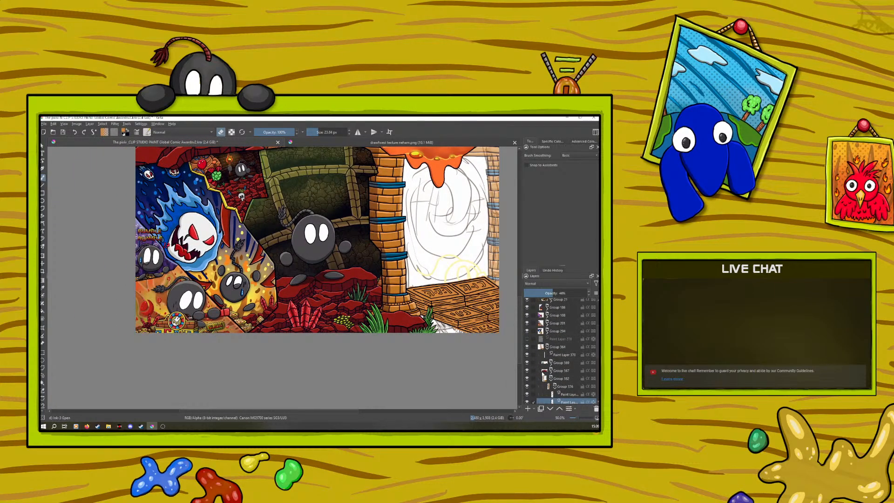
{"action": "left_click", "coordinate": [550, 379]}
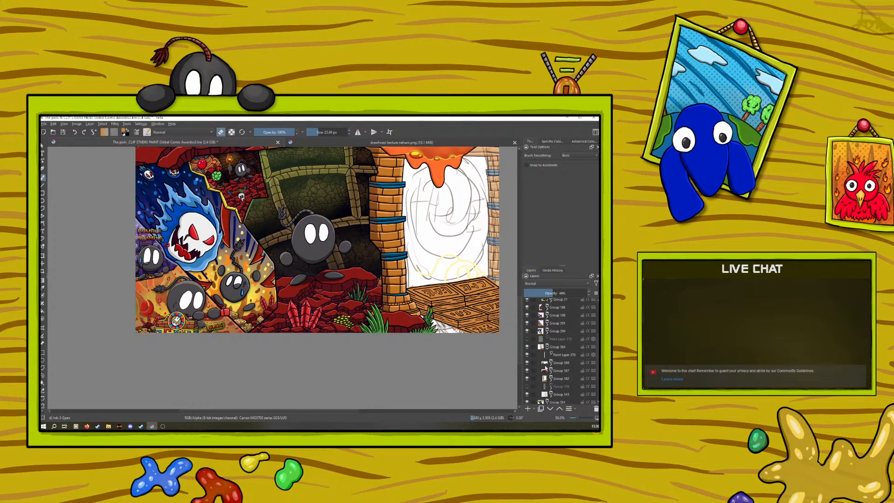
- Locate the fiery explosion panel's character group by toggling group visibility and expand it to its nested subgroups
{"action": "left_click", "coordinate": [527, 331]}
{"action": "left_click", "coordinate": [527, 330]}
{"action": "left_click", "coordinate": [546, 331]}
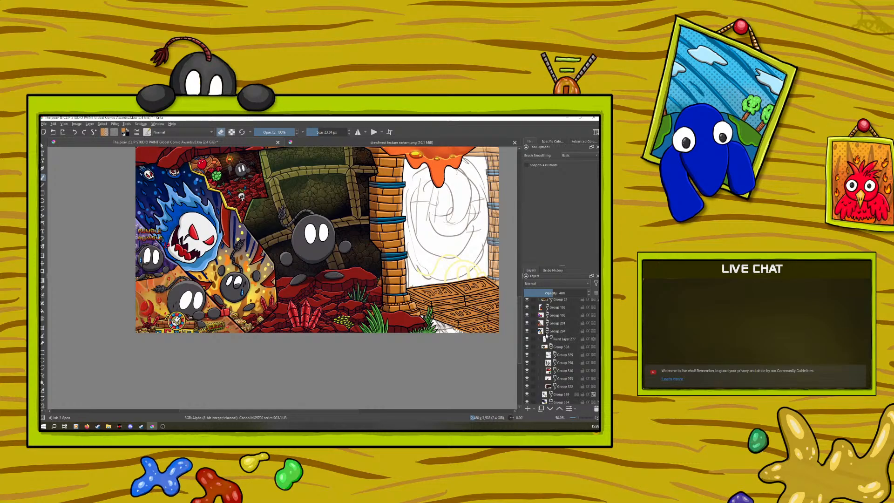
{"action": "left_click", "coordinate": [527, 371]}
{"action": "left_click", "coordinate": [527, 371]}
{"action": "left_click_drag", "start_coordinate": [598, 345], "coordinate": [599, 356]}
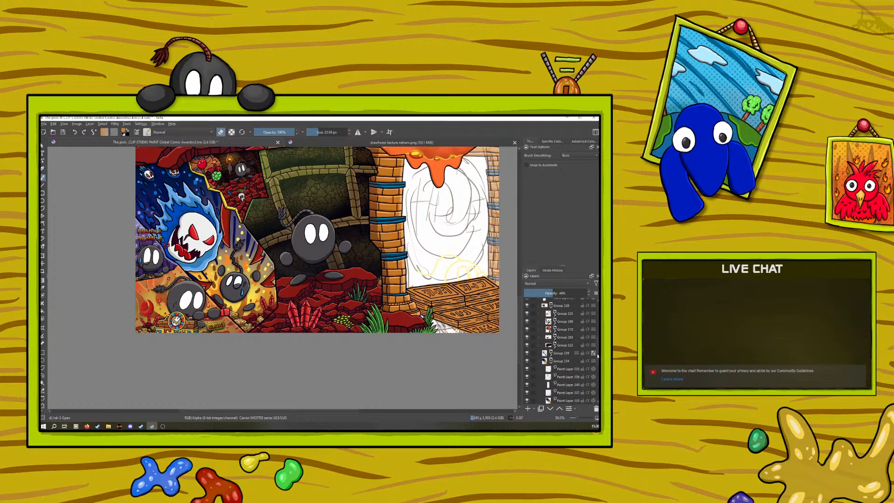
{"action": "left_click", "coordinate": [527, 354]}
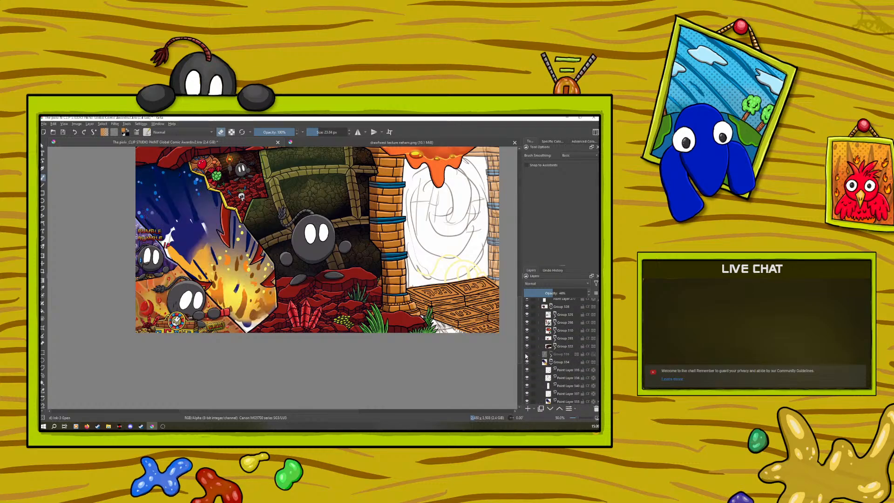
{"action": "left_click", "coordinate": [527, 354]}
{"action": "left_click", "coordinate": [542, 354]}
{"action": "left_click", "coordinate": [543, 371]}
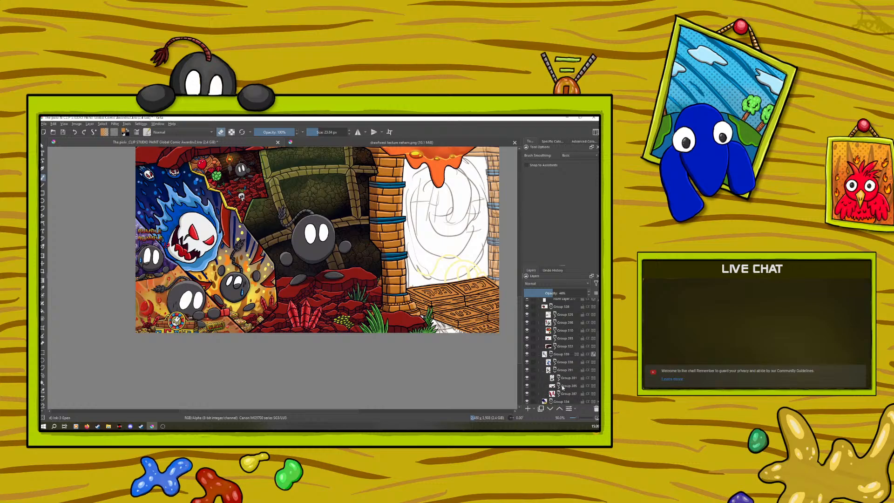
- Expand the treasure subgroup in the explosion panel, check its layers' visibility and select its lower paint layer
{"action": "left_click", "coordinate": [562, 388]}
{"action": "left_click", "coordinate": [531, 387]}
{"action": "left_click", "coordinate": [530, 387]}
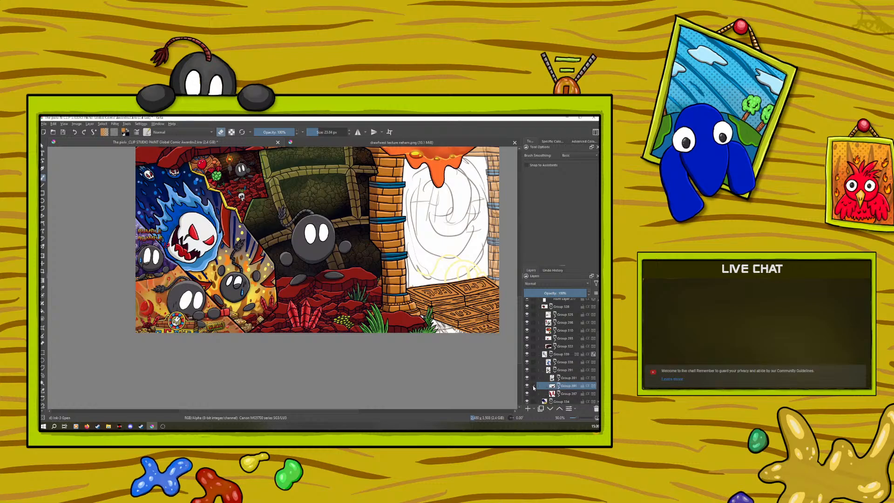
{"action": "left_click", "coordinate": [549, 387]}
{"action": "scroll", "coordinate": [582, 353], "scroll_direction": "down", "scroll_amount": 3}
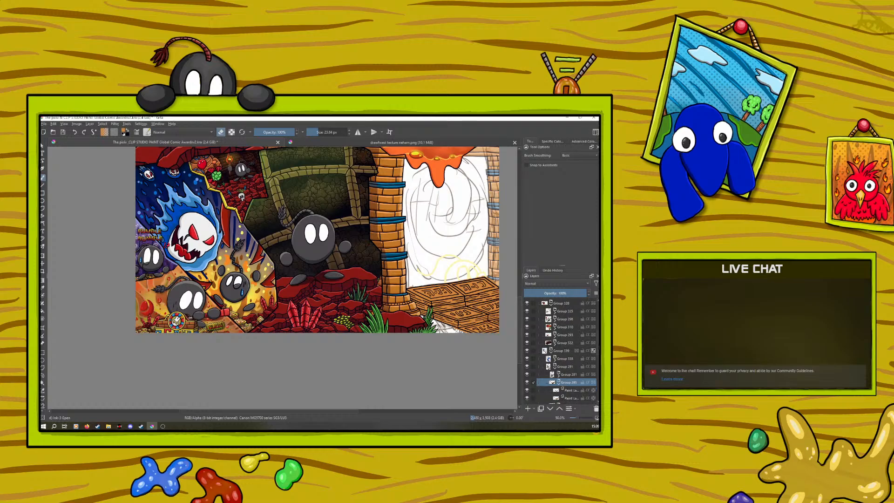
{"action": "left_click", "coordinate": [567, 354]}
{"action": "left_click", "coordinate": [528, 354]}
{"action": "left_click", "coordinate": [527, 354]}
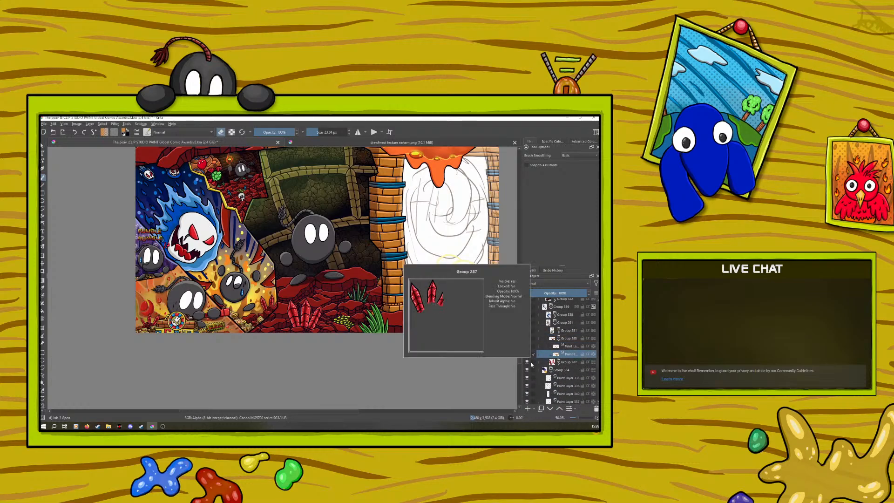
- Paint the glyphs on the explosion panel's golden tablets in blue sampled from the skull wheel, with an 11.10 px brush
{"action": "left_click", "coordinate": [43, 287]}
{"action": "left_click", "coordinate": [177, 322]}
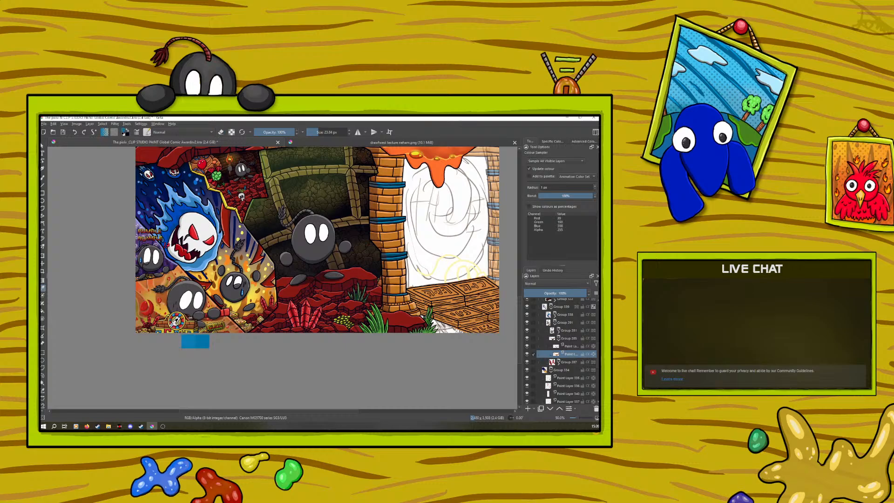
{"action": "left_click", "coordinate": [43, 177]}
{"action": "left_click_drag", "start_coordinate": [577, 417], "coordinate": [582, 417]}
{"action": "left_click_drag", "start_coordinate": [318, 132], "coordinate": [317, 132]}
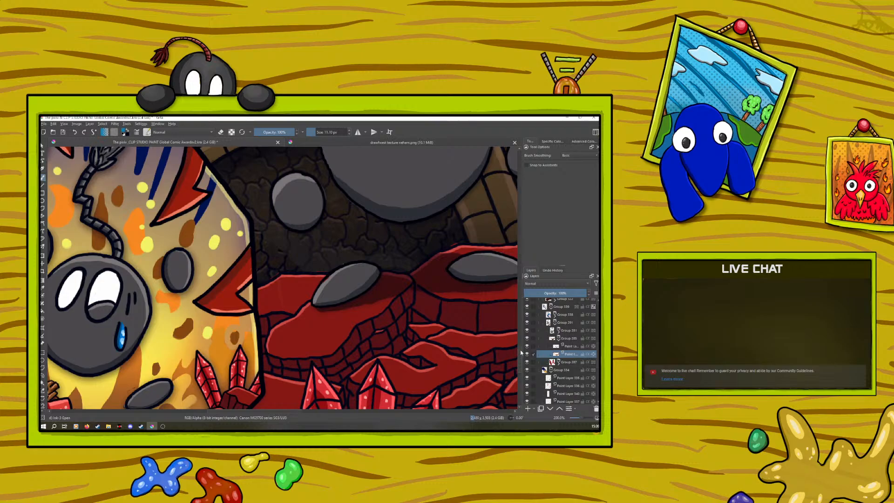
{"action": "scroll", "coordinate": [115, 307], "scroll_direction": "down", "scroll_amount": 5}
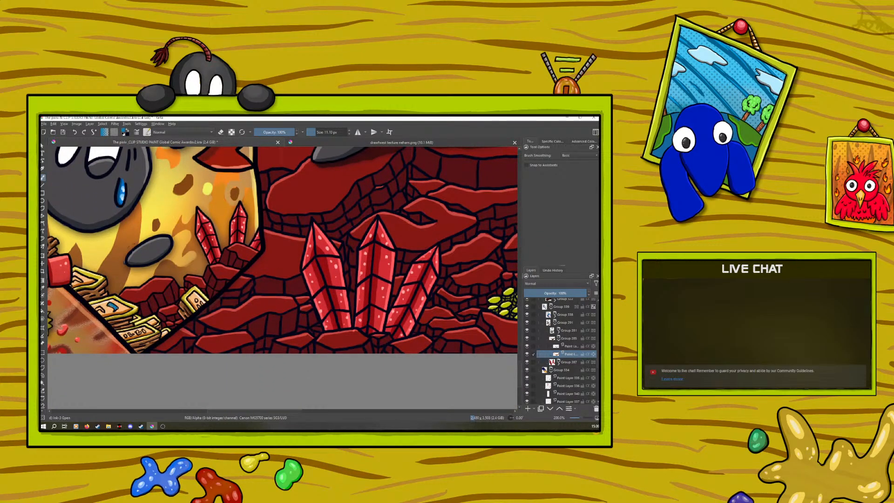
{"action": "left_click_drag", "start_coordinate": [105, 307], "coordinate": [99, 310]}
- Sample a light blue from the skull sign and add it to the golden tablets' glyphs
{"action": "mouse_move", "coordinate": [237, 415]}
{"action": "left_mouse_down"}
{"action": "mouse_move", "coordinate": [158, 418]}
{"action": "mouse_move", "coordinate": [231, 414]}
{"action": "left_mouse_up"}
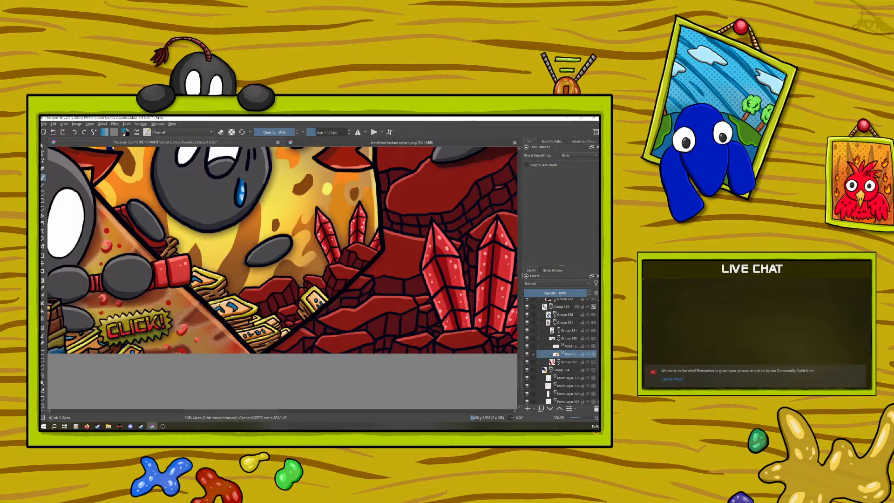
{"action": "left_click_drag", "start_coordinate": [212, 415], "coordinate": [168, 415]}
{"action": "left_click", "coordinate": [43, 288]}
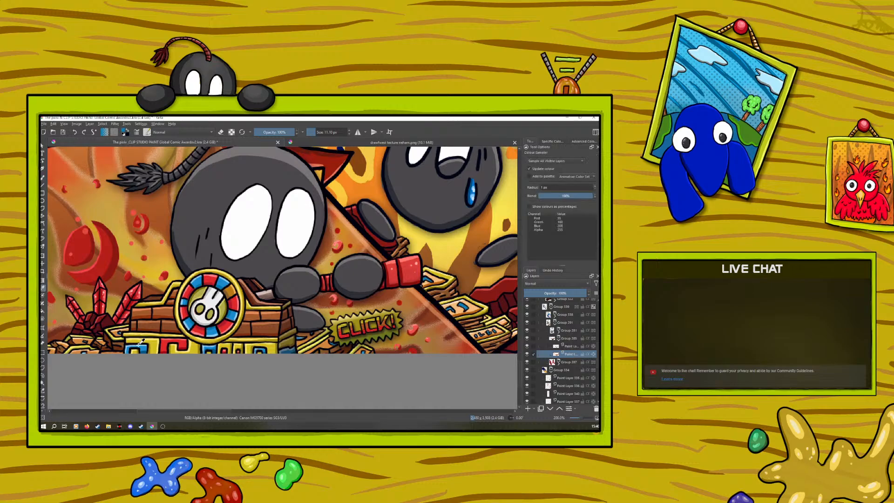
{"action": "left_click", "coordinate": [43, 178]}
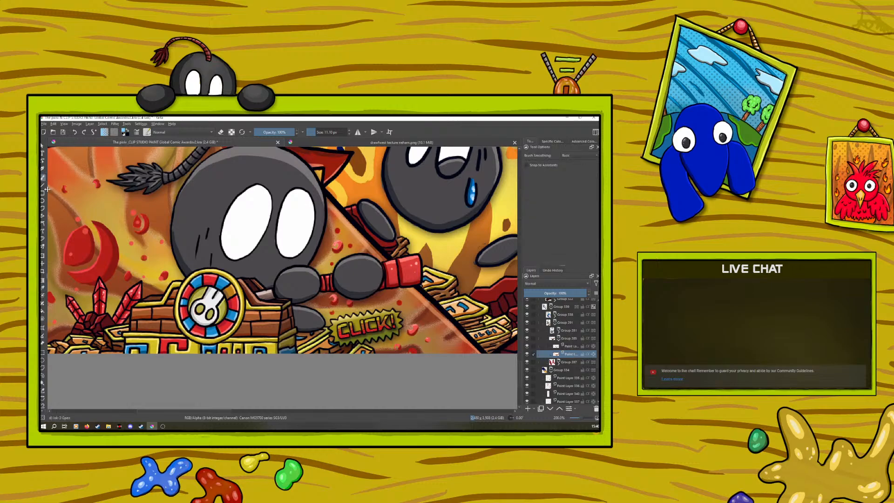
{"action": "left_click_drag", "start_coordinate": [203, 410], "coordinate": [234, 408]}
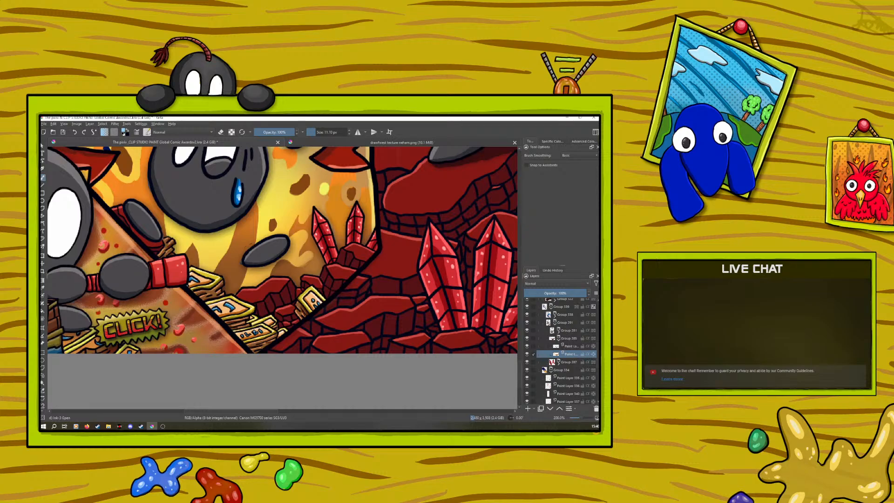
- Switch to a dark blue and shade the glyphs on the golden tablets
{"action": "right_click", "coordinate": [165, 330]}
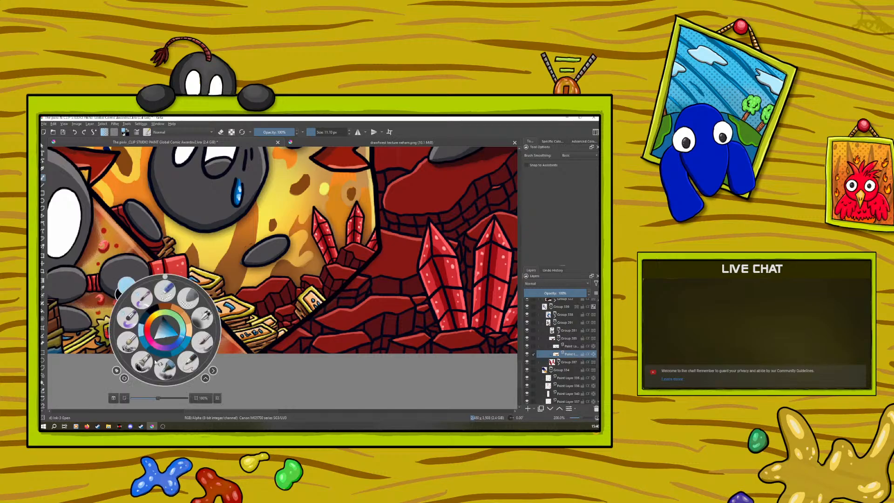
{"action": "left_click", "coordinate": [168, 325]}
{"action": "left_click", "coordinate": [198, 263]}
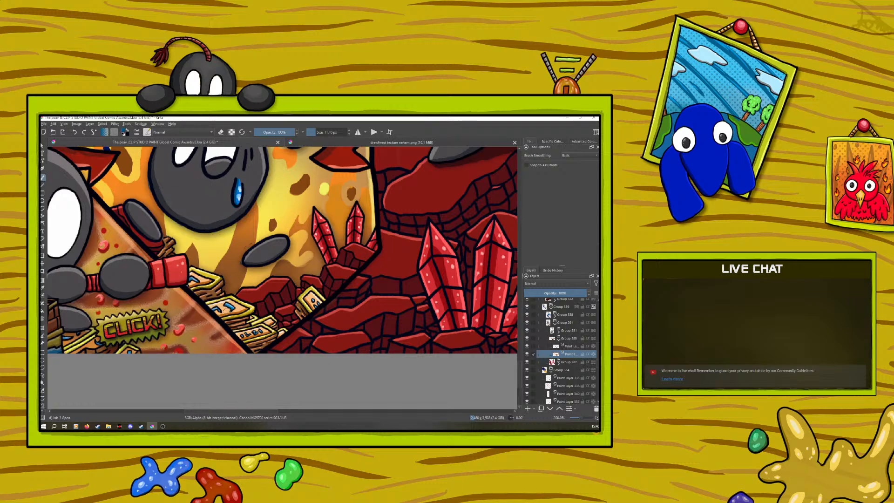
{"action": "right_click", "coordinate": [228, 303]}
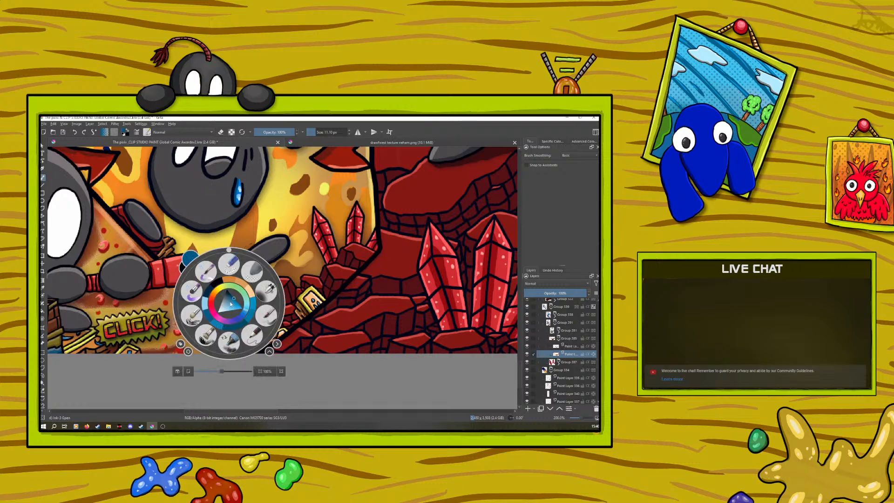
{"action": "right_click", "coordinate": [231, 292]}
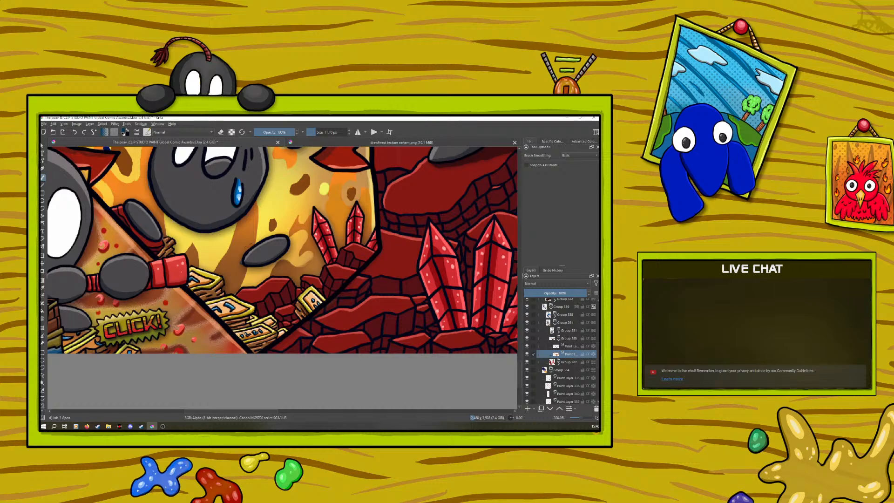
- Pick a brighter mid blue and touch up the glyph on the upper golden tablet
{"action": "left_click_drag", "start_coordinate": [580, 418], "coordinate": [581, 422]}
{"action": "right_click", "coordinate": [173, 330]}
{"action": "left_click", "coordinate": [176, 331]}
{"action": "left_click", "coordinate": [145, 258]}
{"action": "left_click_drag", "start_coordinate": [228, 308], "coordinate": [226, 305]}
{"action": "left_click_drag", "start_coordinate": [581, 418], "coordinate": [576, 416]}
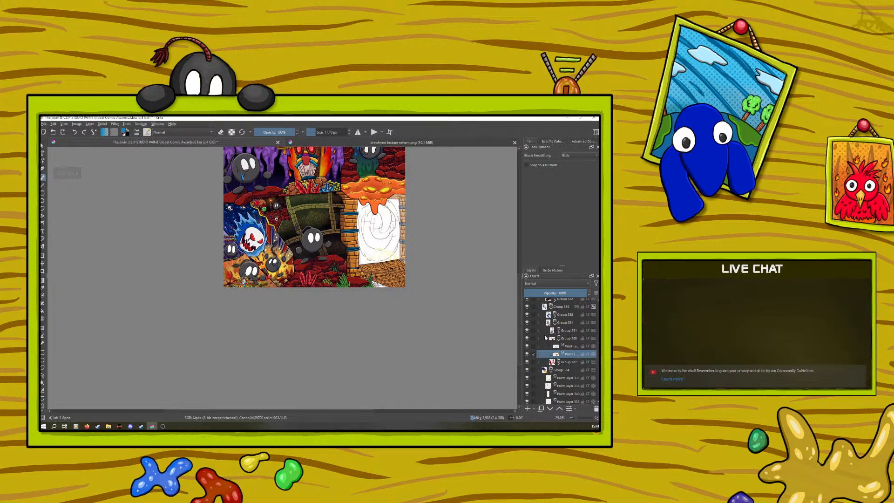
- Collapse the explosion panel's nested layer groups and the parent group that holds them
{"action": "left_click", "coordinate": [550, 308]}
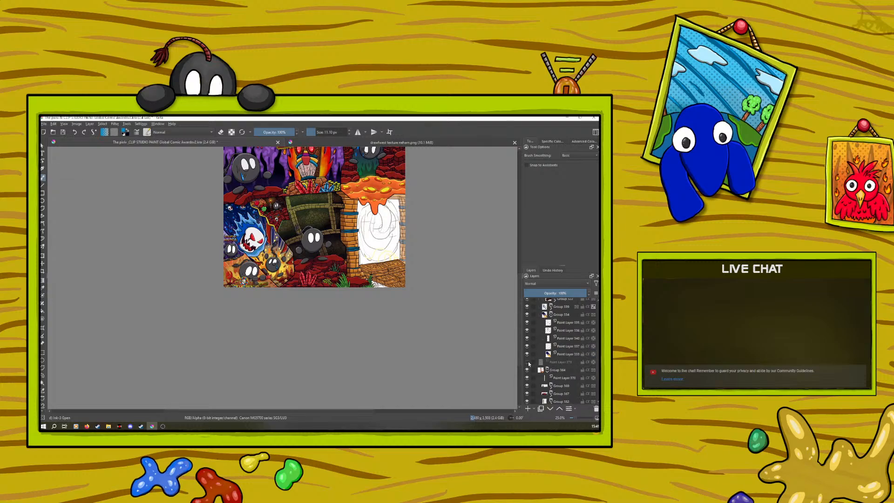
{"action": "scroll", "coordinate": [541, 326], "scroll_direction": "up", "scroll_amount": 2}
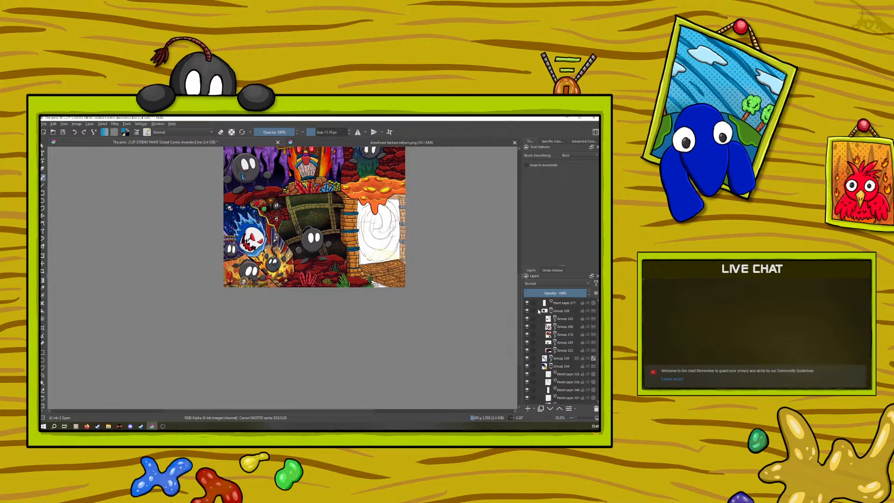
{"action": "left_click", "coordinate": [551, 311]}
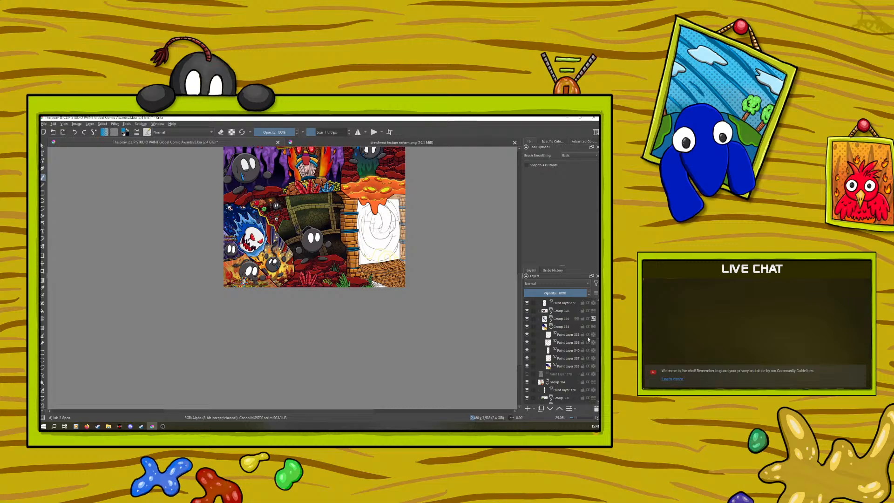
{"action": "scroll", "coordinate": [554, 322], "scroll_direction": "up", "scroll_amount": 2}
{"action": "left_click", "coordinate": [546, 346]}
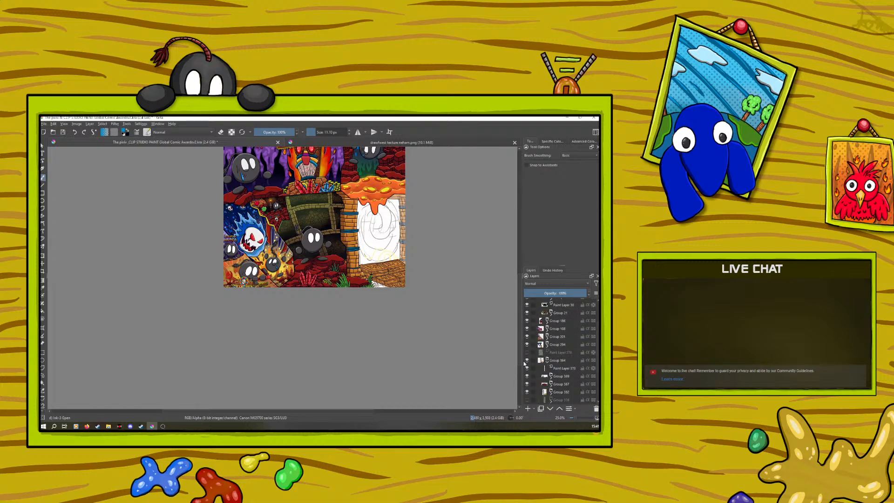
- Toggle the visibility of the portal panel's subgroups to identify which one holds the stairs
{"action": "scroll", "coordinate": [555, 353], "scroll_direction": "down", "scroll_amount": 2}
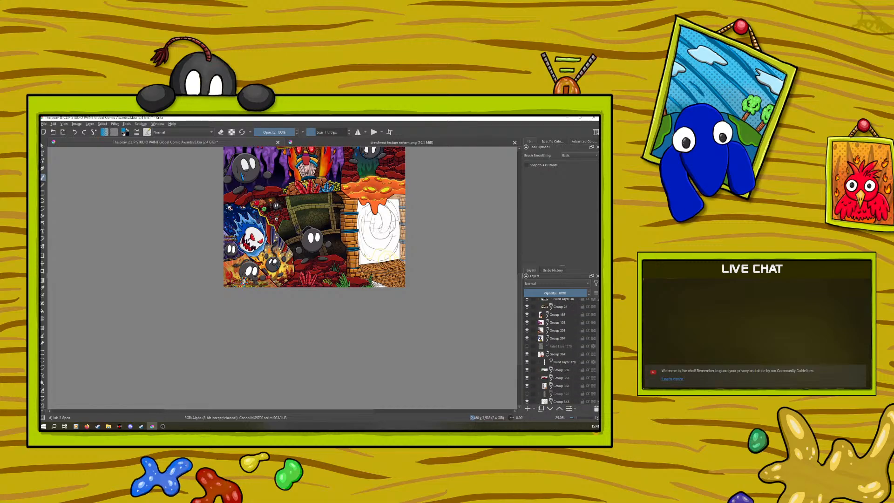
{"action": "left_click", "coordinate": [527, 354]}
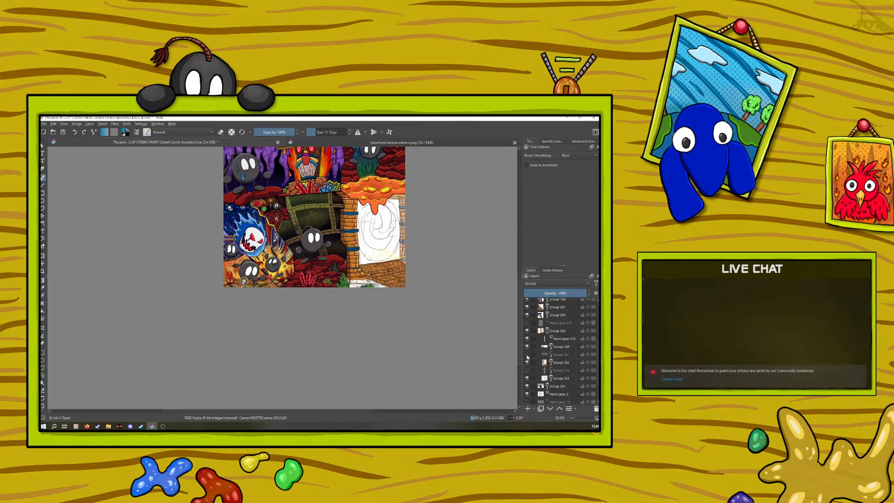
{"action": "left_click", "coordinate": [527, 355]}
{"action": "left_click", "coordinate": [528, 355]}
{"action": "left_click", "coordinate": [528, 356]}
{"action": "left_click", "coordinate": [527, 362]}
{"action": "left_click", "coordinate": [527, 362]}
- Expand the portal panel's pillar and stairs group and select the stairs' base colour layer
{"action": "left_click", "coordinate": [550, 364]}
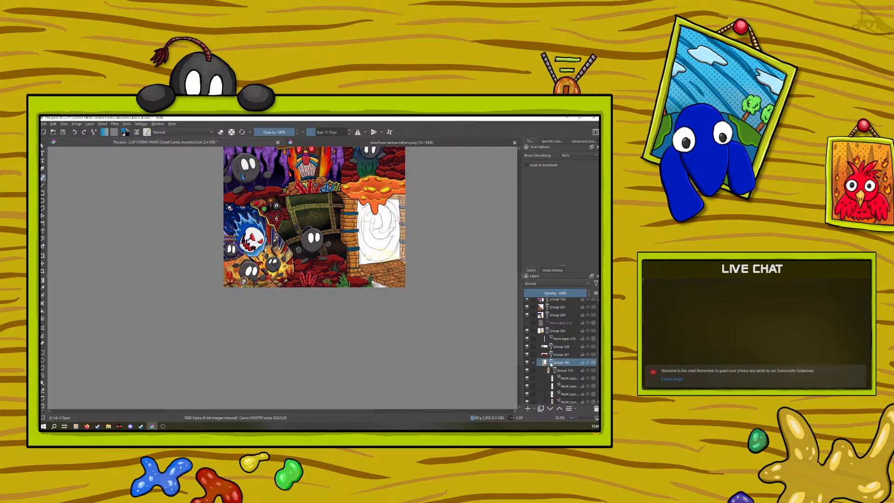
{"action": "scroll", "coordinate": [561, 351], "scroll_direction": "down", "scroll_amount": 2}
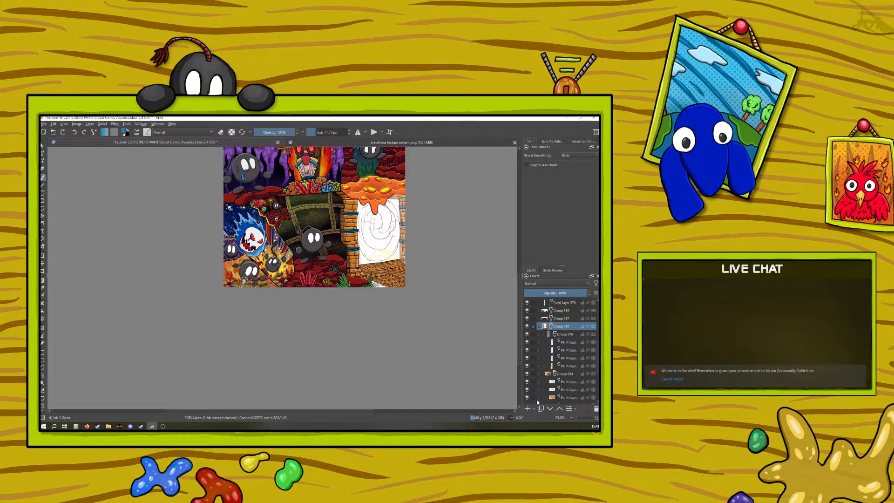
{"action": "left_click", "coordinate": [526, 373]}
{"action": "left_click", "coordinate": [526, 374]}
{"action": "left_click", "coordinate": [570, 397]}
- Rotate the canvas about 41°, select the stairs' top paint layer and switch to a near-black colour to touch up the outlines
{"action": "left_click_drag", "start_coordinate": [262, 411], "coordinate": [296, 412]}
{"action": "left_click_drag", "start_coordinate": [578, 418], "coordinate": [581, 418]}
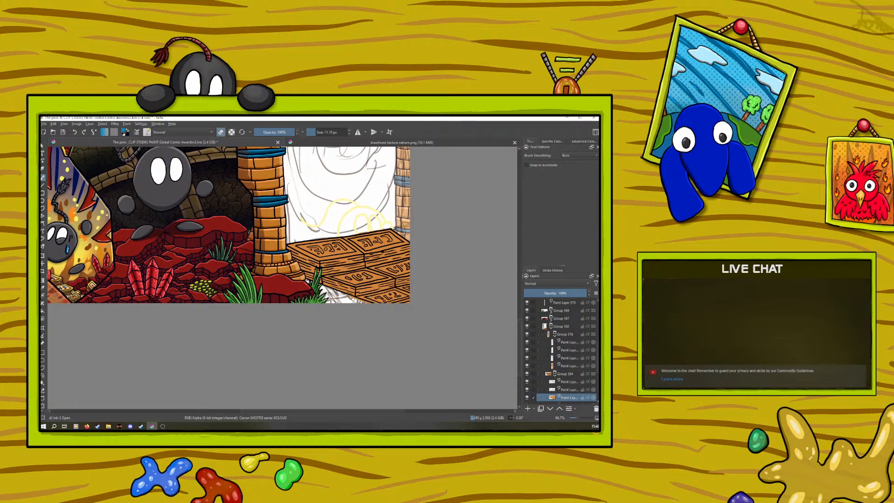
{"action": "right_click", "coordinate": [320, 314]}
{"action": "left_click_drag", "start_coordinate": [321, 261], "coordinate": [358, 274]}
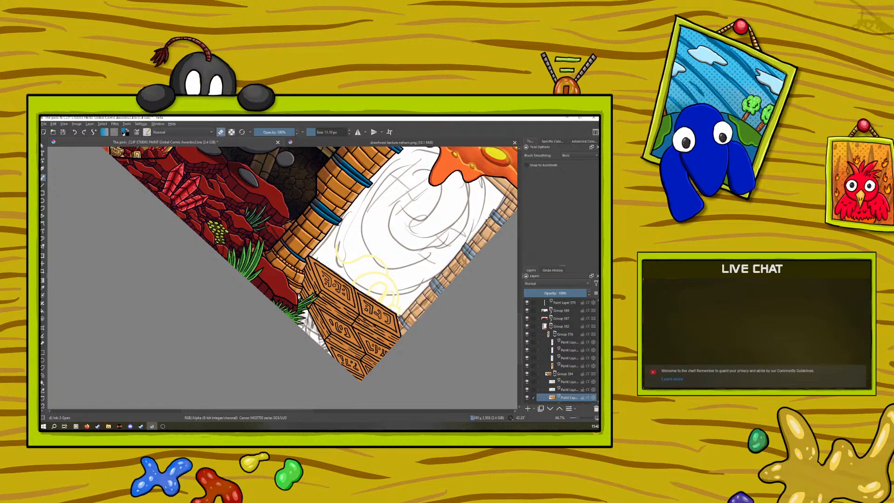
{"action": "left_click", "coordinate": [567, 382]}
{"action": "right_click", "coordinate": [364, 329]}
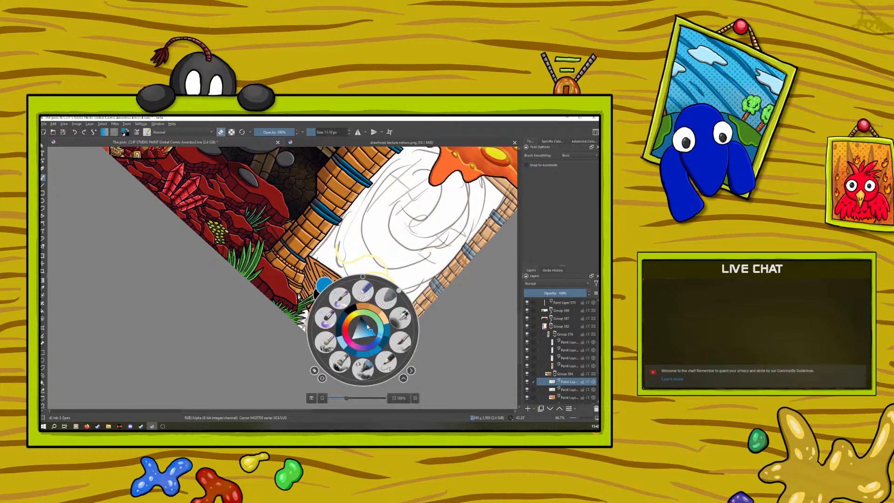
{"action": "left_click", "coordinate": [360, 298]}
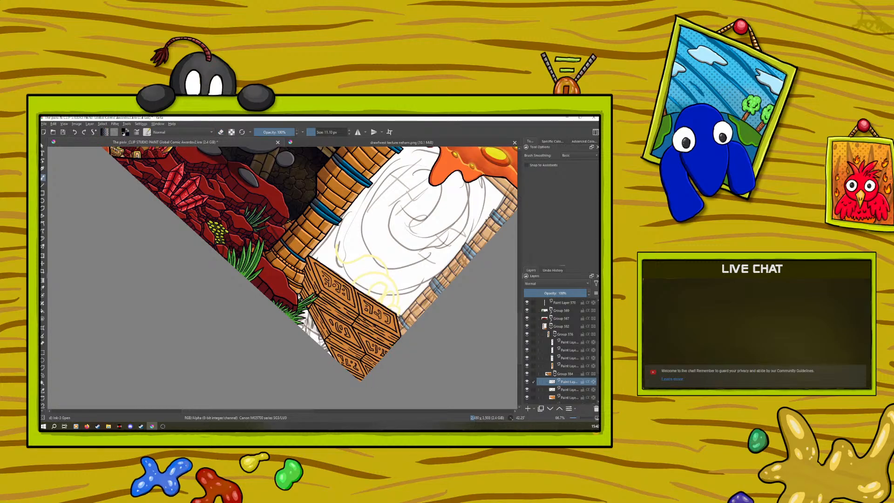
- Erase along the stairs' edges on the stairs' middle paint layer and base colour layer
{"action": "left_click", "coordinate": [221, 134]}
{"action": "left_click", "coordinate": [565, 389]}
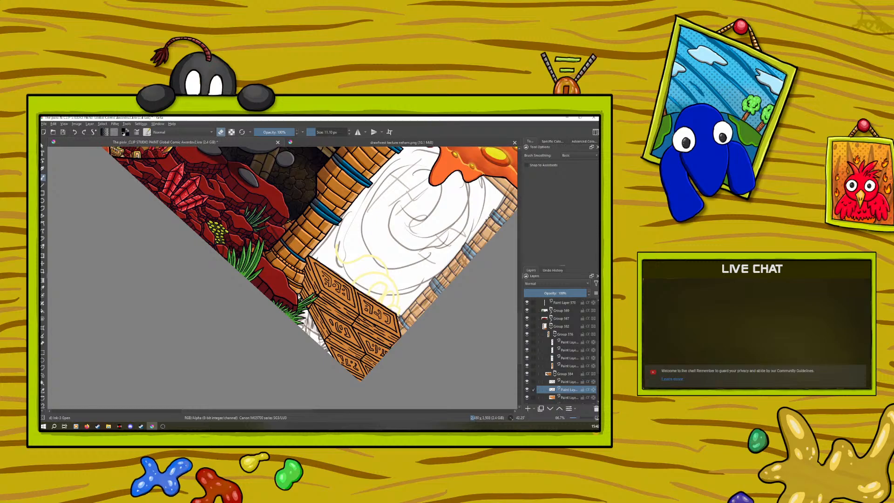
{"action": "left_click", "coordinate": [570, 397]}
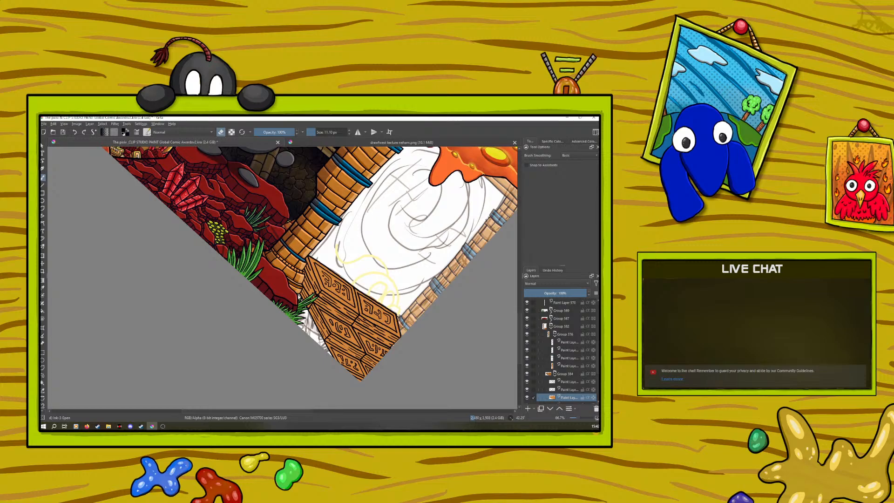
{"action": "right_click", "coordinate": [258, 330]}
{"action": "right_click", "coordinate": [258, 329]}
{"action": "scroll", "coordinate": [520, 345], "scroll_direction": "up", "scroll_amount": 5}
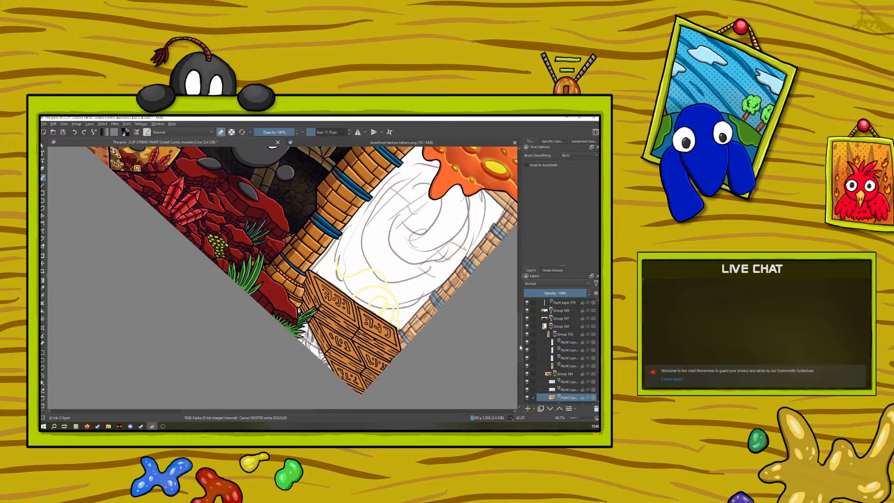
{"action": "left_click_drag", "start_coordinate": [515, 319], "coordinate": [519, 314]}
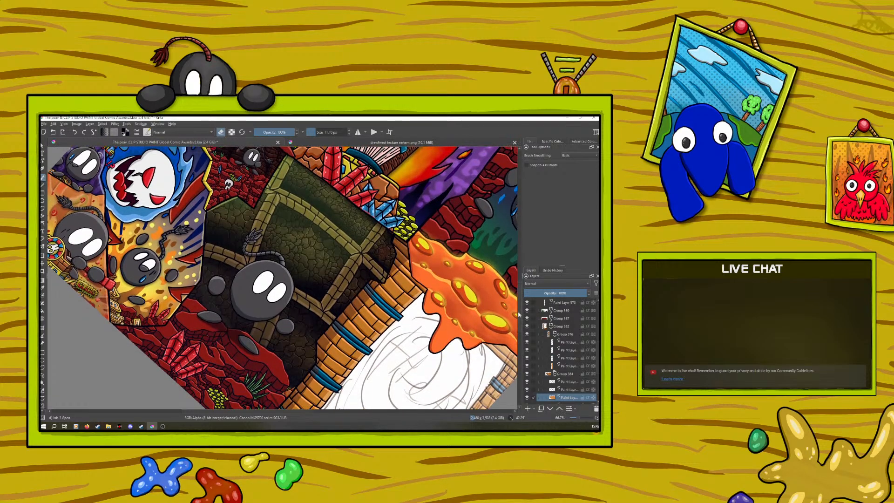
- Sample a brown from the wooden planks beneath the skull wheel in the fiery panel and return to the brush
{"action": "left_click_drag", "start_coordinate": [275, 411], "coordinate": [233, 411]}
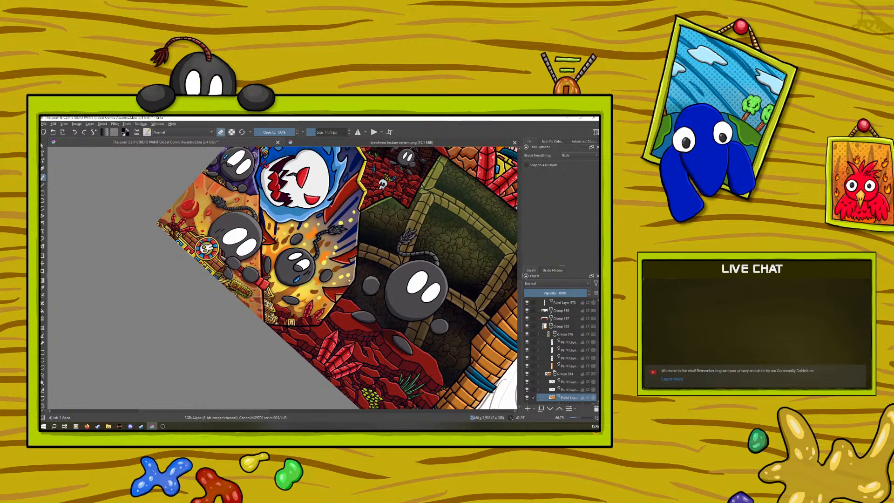
{"action": "left_click", "coordinate": [43, 289]}
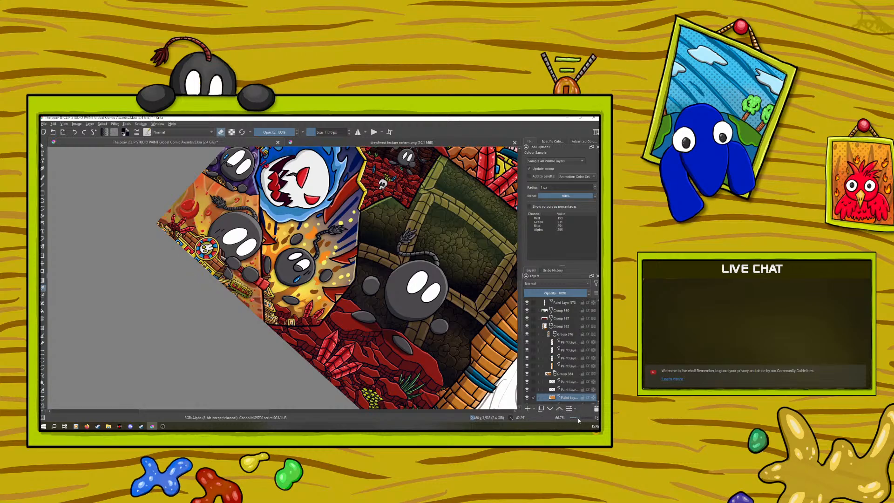
{"action": "left_click_drag", "start_coordinate": [580, 417], "coordinate": [580, 419]}
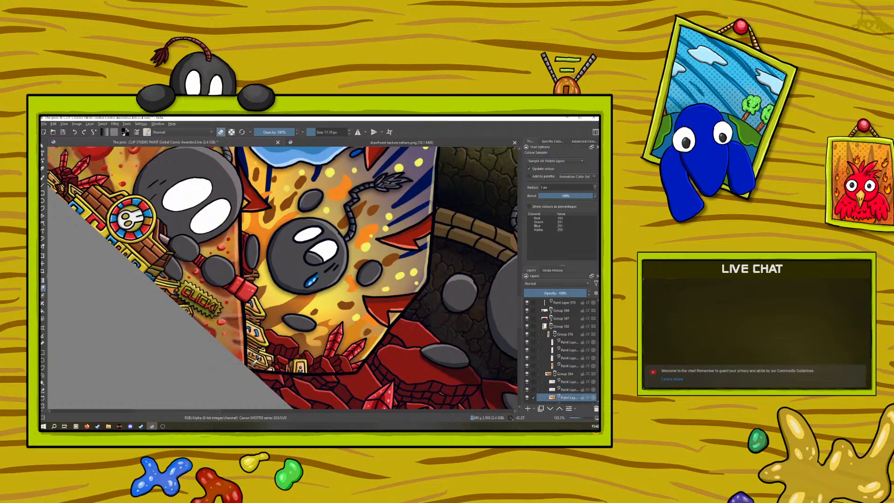
{"action": "left_click", "coordinate": [251, 343]}
{"action": "key", "text": "b"}
{"action": "right_click", "coordinate": [200, 323]}
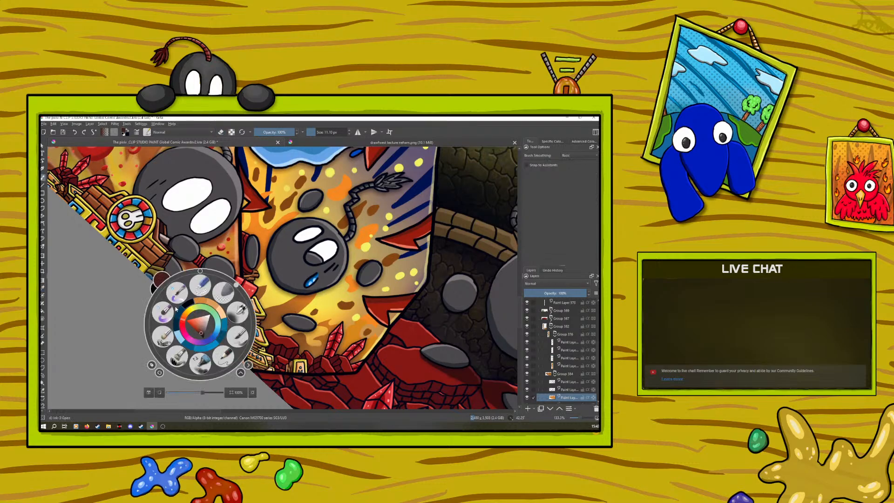
{"action": "right_click", "coordinate": [199, 332]}
{"action": "left_click", "coordinate": [44, 288]}
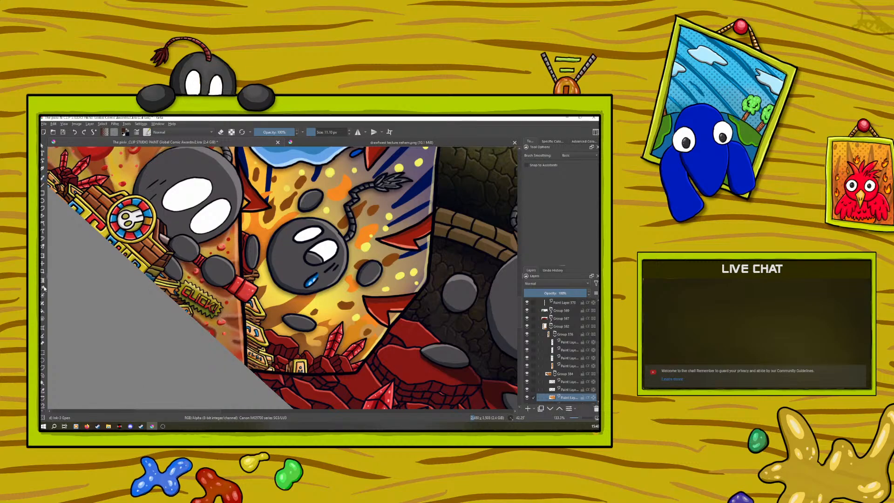
{"action": "left_click", "coordinate": [148, 257]}
{"action": "left_click", "coordinate": [42, 178]}
- Shade the upper edge and side of the portal panel's stairs in brown with the brush enlarged to about 43 px
{"action": "mouse_move", "coordinate": [522, 318]}
{"action": "left_mouse_down"}
{"action": "mouse_move", "coordinate": [520, 332]}
{"action": "mouse_move", "coordinate": [525, 320]}
{"action": "left_mouse_up"}
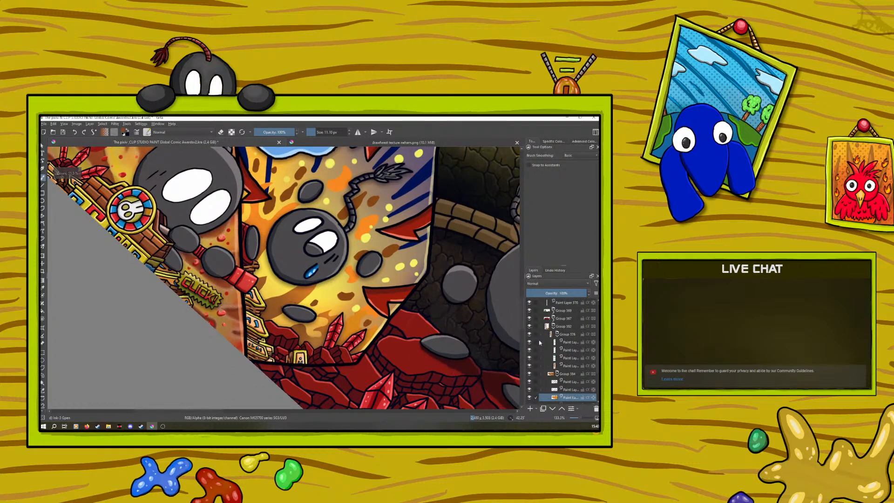
{"action": "left_click_drag", "start_coordinate": [580, 419], "coordinate": [579, 418]}
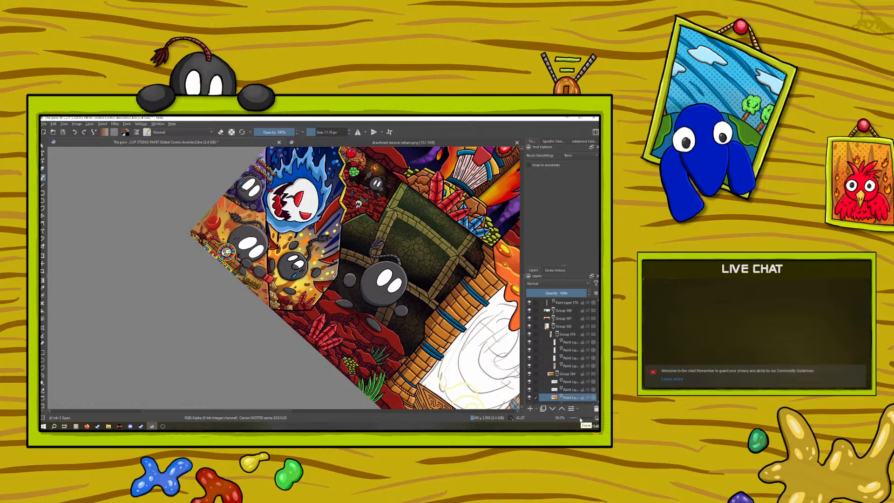
{"action": "left_click_drag", "start_coordinate": [522, 311], "coordinate": [529, 333]}
{"action": "left_click_drag", "start_coordinate": [279, 411], "coordinate": [329, 412]}
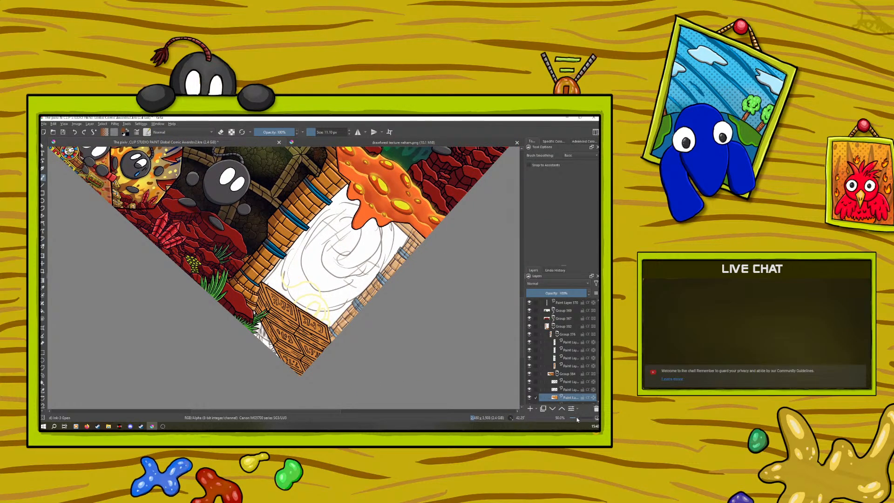
{"action": "left_click_drag", "start_coordinate": [576, 418], "coordinate": [579, 417]}
{"action": "left_click_drag", "start_coordinate": [521, 317], "coordinate": [528, 339]}
{"action": "left_click_drag", "start_coordinate": [243, 261], "coordinate": [236, 248]}
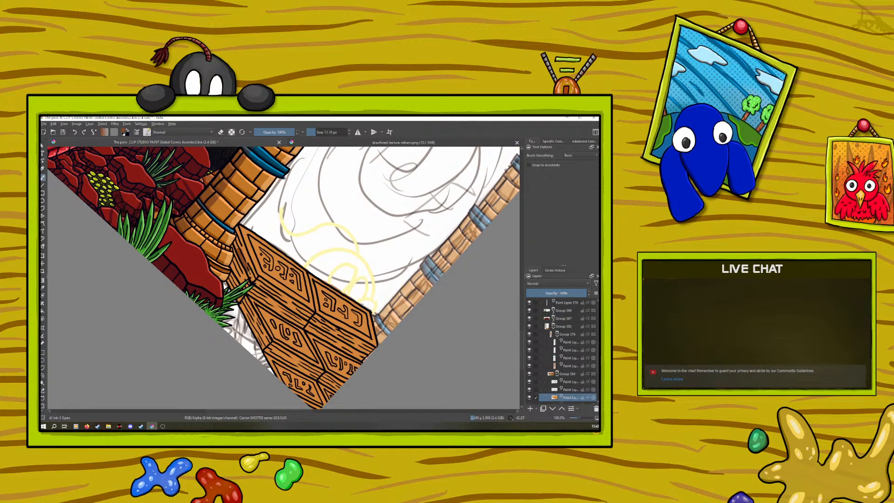
{"action": "left_click_drag", "start_coordinate": [318, 132], "coordinate": [321, 132]}
{"action": "left_click_drag", "start_coordinate": [244, 267], "coordinate": [254, 279]}
{"action": "left_click_drag", "start_coordinate": [242, 250], "coordinate": [238, 236]}
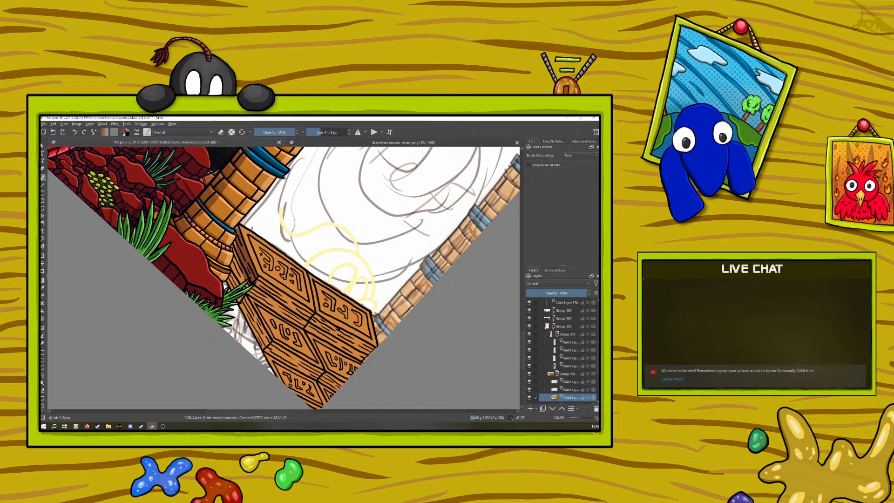
{"action": "mouse_move", "coordinate": [236, 257]}
{"action": "left_mouse_down"}
{"action": "mouse_move", "coordinate": [243, 303]}
{"action": "mouse_move", "coordinate": [256, 303]}
{"action": "left_mouse_up"}
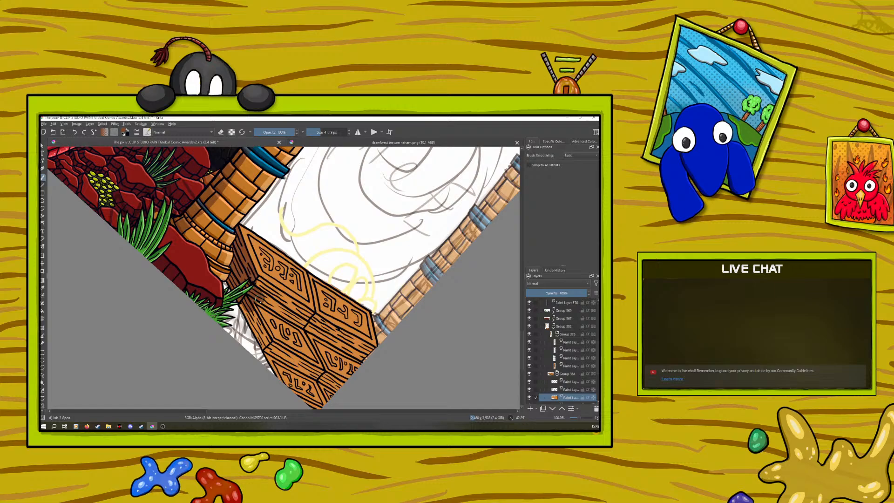
- Undo the last shading stroke and paint brown over the face between the stairs' upper two rows of glyphs and their outer side
{"action": "left_click", "coordinate": [76, 133]}
{"action": "mouse_move", "coordinate": [243, 280]}
{"action": "left_mouse_down"}
{"action": "mouse_move", "coordinate": [314, 317]}
{"action": "mouse_move", "coordinate": [279, 302]}
{"action": "mouse_move", "coordinate": [303, 325]}
{"action": "mouse_move", "coordinate": [264, 301]}
{"action": "mouse_move", "coordinate": [278, 310]}
{"action": "mouse_move", "coordinate": [285, 315]}
{"action": "mouse_move", "coordinate": [270, 301]}
{"action": "mouse_move", "coordinate": [296, 306]}
{"action": "mouse_move", "coordinate": [259, 282]}
{"action": "mouse_move", "coordinate": [273, 289]}
{"action": "mouse_move", "coordinate": [248, 286]}
{"action": "left_mouse_up"}
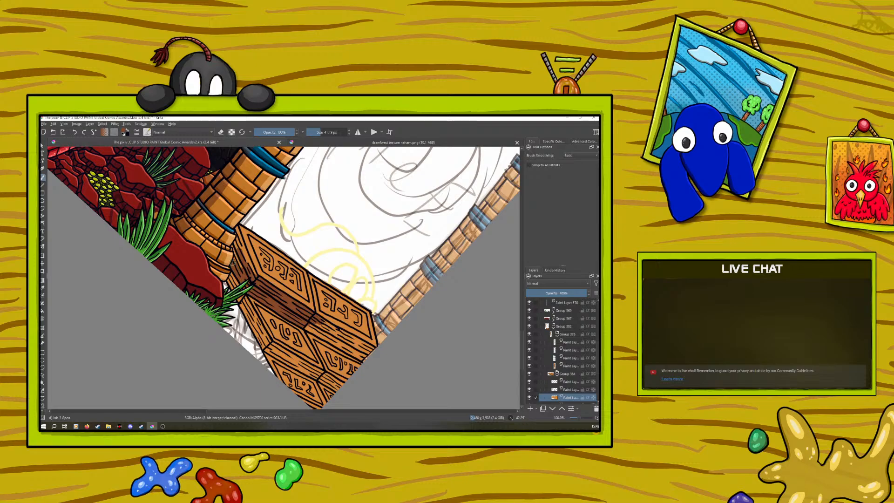
{"action": "left_click_drag", "start_coordinate": [237, 238], "coordinate": [255, 279]}
{"action": "left_click_drag", "start_coordinate": [230, 276], "coordinate": [268, 349]}
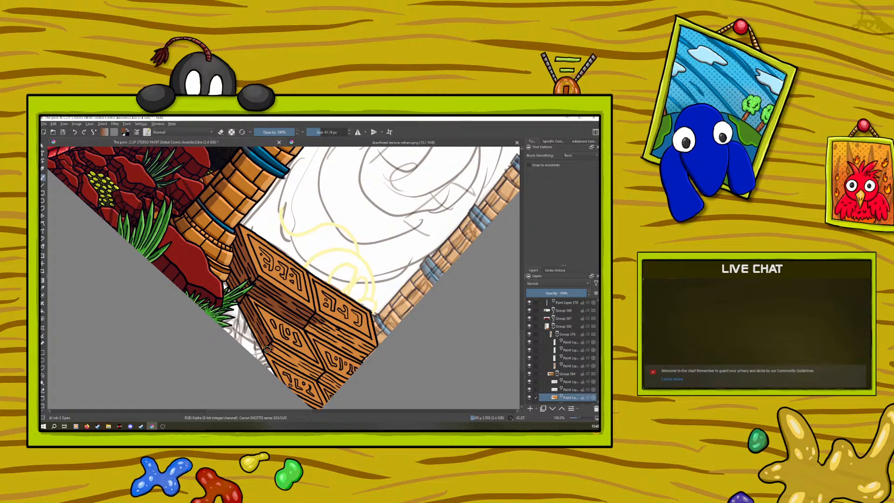
- Extend the brown shading across the plain wooden faces of the stairs' lower steps
{"action": "right_click", "coordinate": [243, 308]}
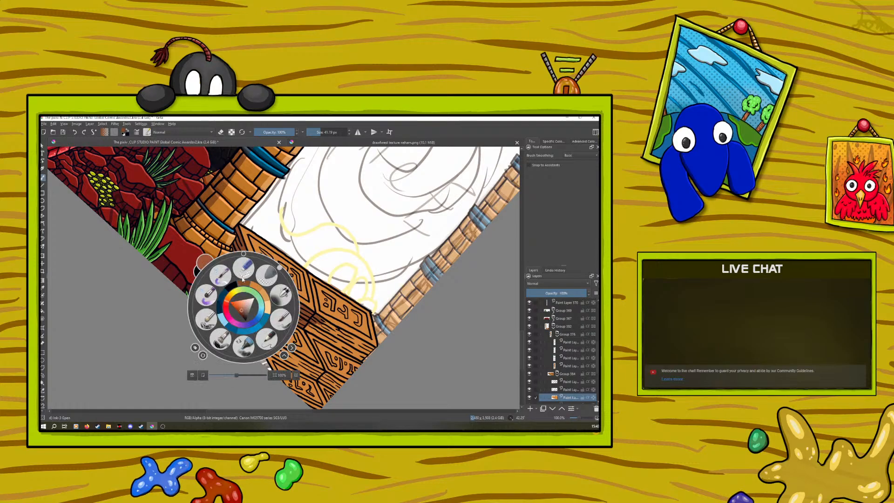
{"action": "left_click_drag", "start_coordinate": [279, 269], "coordinate": [289, 278]}
{"action": "left_click", "coordinate": [187, 231]}
{"action": "mouse_move", "coordinate": [255, 350]}
{"action": "left_mouse_down"}
{"action": "mouse_move", "coordinate": [305, 396]}
{"action": "mouse_move", "coordinate": [259, 345]}
{"action": "mouse_move", "coordinate": [262, 357]}
{"action": "left_mouse_up"}
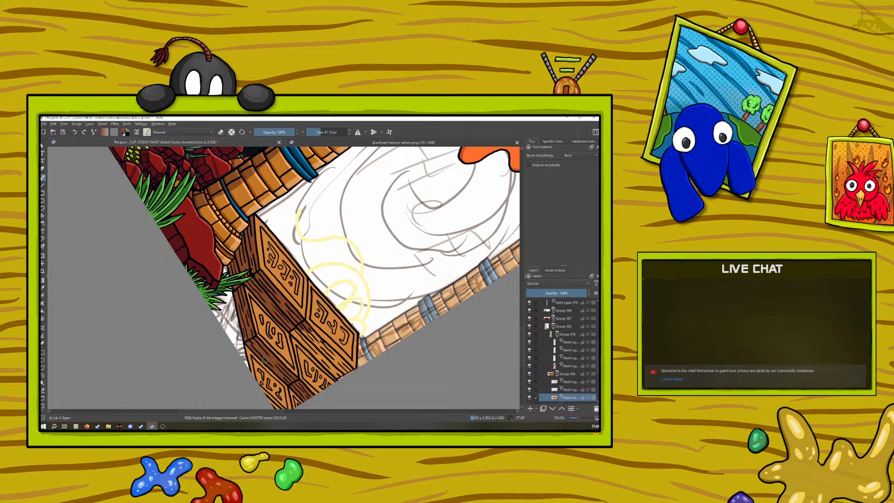
{"action": "mouse_move", "coordinate": [286, 321]}
{"action": "left_mouse_down"}
{"action": "mouse_move", "coordinate": [335, 373]}
{"action": "mouse_move", "coordinate": [349, 370]}
{"action": "mouse_move", "coordinate": [338, 376]}
{"action": "mouse_move", "coordinate": [336, 358]}
{"action": "mouse_move", "coordinate": [323, 346]}
{"action": "mouse_move", "coordinate": [337, 367]}
{"action": "mouse_move", "coordinate": [308, 330]}
{"action": "left_mouse_up"}
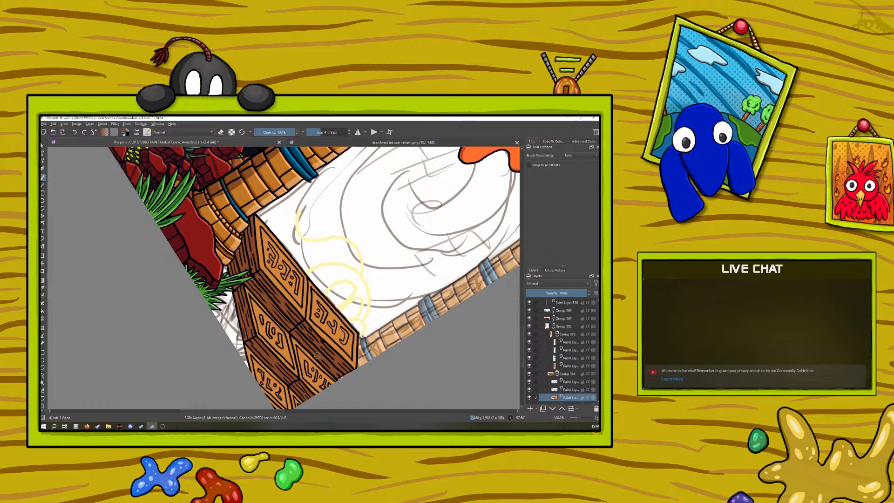
- Switch the brush to eraser mode and clean up the brown shading on the stairs
{"action": "left_click", "coordinate": [221, 133]}
{"action": "scroll", "coordinate": [576, 416], "scroll_direction": "down", "scroll_amount": 2}
{"action": "scroll", "coordinate": [577, 416], "scroll_direction": "up", "scroll_amount": 2}
{"action": "scroll", "coordinate": [580, 418], "scroll_direction": "down", "scroll_amount": 2}
{"action": "scroll", "coordinate": [578, 418], "scroll_direction": "up", "scroll_amount": 1}
{"action": "scroll", "coordinate": [578, 418], "scroll_direction": "down", "scroll_amount": 1}
{"action": "scroll", "coordinate": [575, 417], "scroll_direction": "down", "scroll_amount": 1}
{"action": "scroll", "coordinate": [575, 417], "scroll_direction": "up", "scroll_amount": 4}
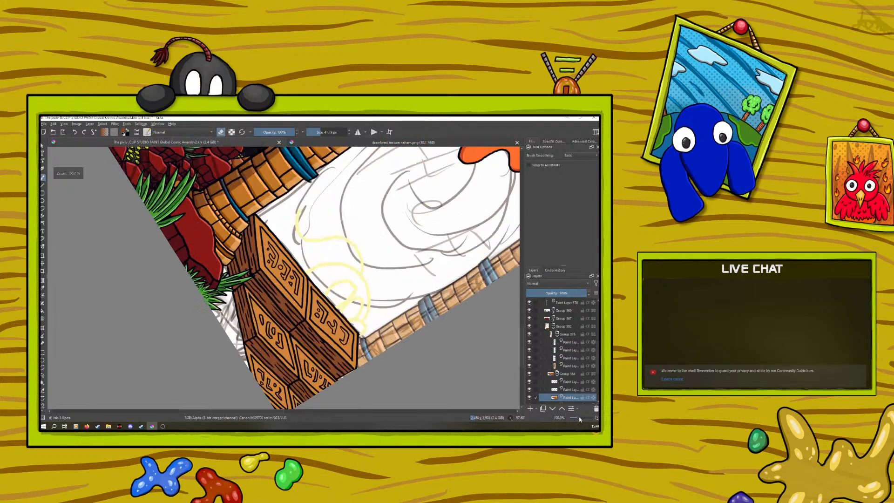
- Choose a lighter orange and paint wood-grain highlights on the stairs' shaded faces with an 11.10 px brush
{"action": "right_click", "coordinate": [255, 331]}
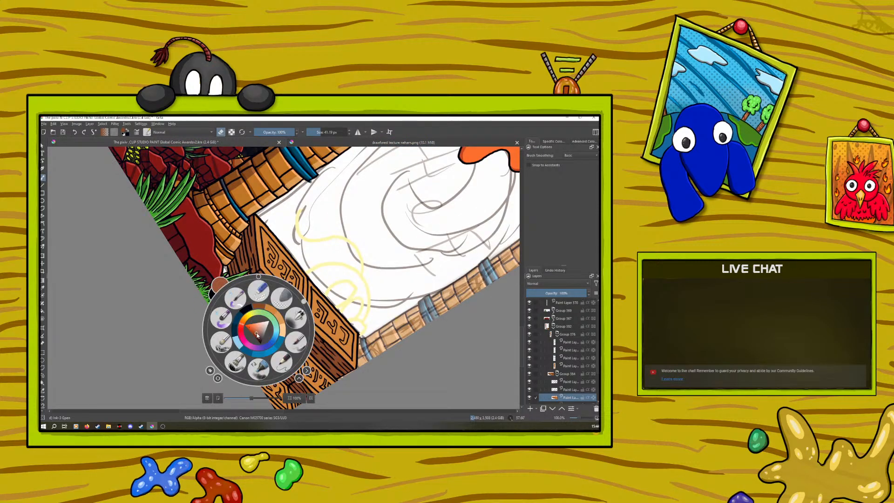
{"action": "left_click_drag", "start_coordinate": [255, 331], "coordinate": [253, 327]}
{"action": "left_click", "coordinate": [227, 181]}
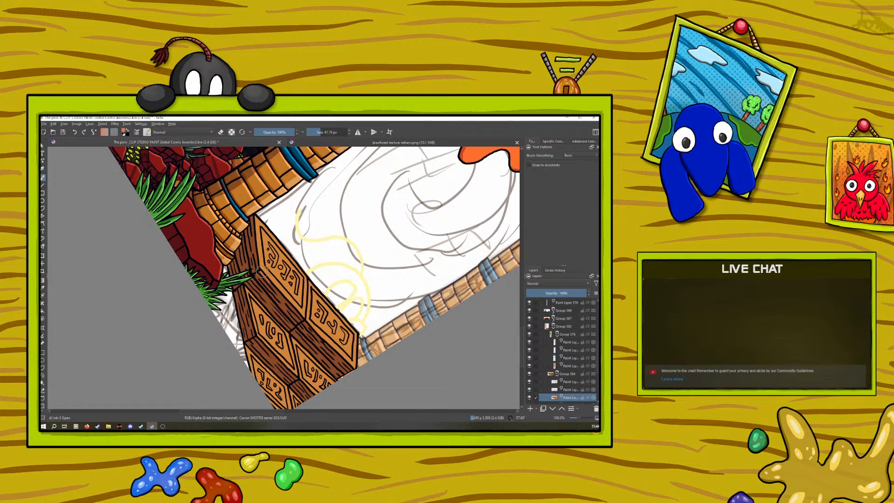
{"action": "left_click", "coordinate": [316, 132]}
{"action": "left_click", "coordinate": [76, 132]}
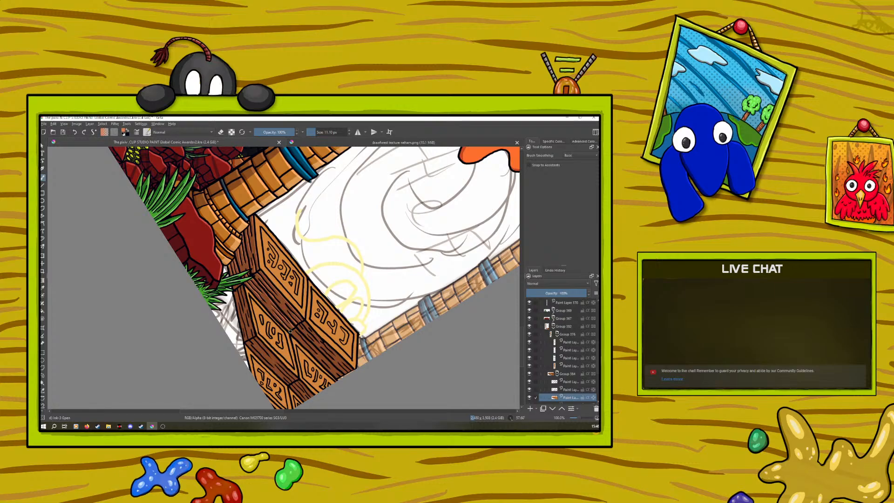
{"action": "right_click", "coordinate": [268, 309]}
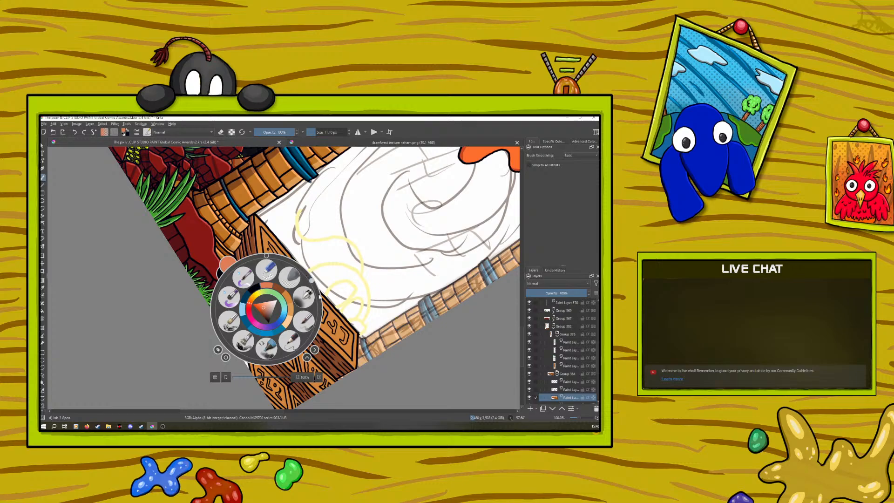
{"action": "left_click_drag", "start_coordinate": [312, 282], "coordinate": [318, 295]}
{"action": "right_click", "coordinate": [318, 295]}
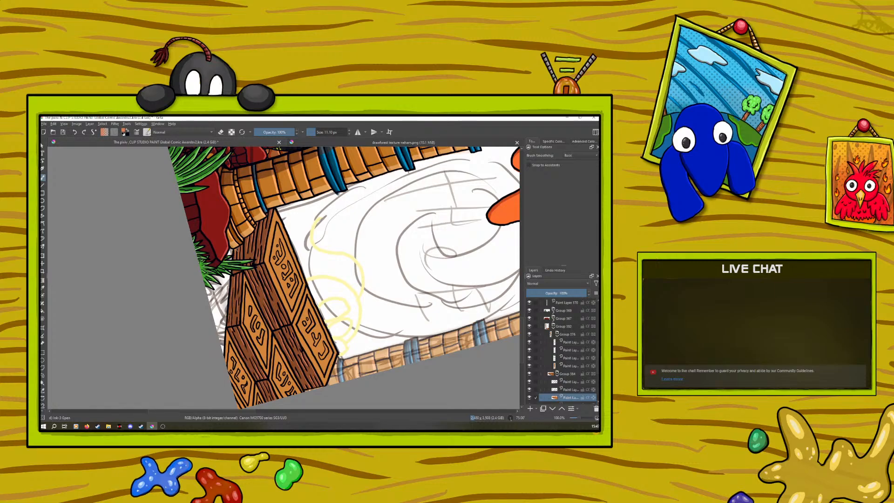
- Sample the brown shading colour from the stairs and return to the brush
{"action": "left_click_drag", "start_coordinate": [578, 417], "coordinate": [580, 417]}
{"action": "right_click", "coordinate": [241, 329]}
{"action": "left_click", "coordinate": [200, 238]}
{"action": "left_click", "coordinate": [42, 288]}
{"action": "left_click", "coordinate": [250, 336]}
{"action": "left_click", "coordinate": [42, 177]}
- Darken the brush colour to a deep reddish brown and paint shadow strokes on the stairs' shaded faces
{"action": "right_click", "coordinate": [239, 329]}
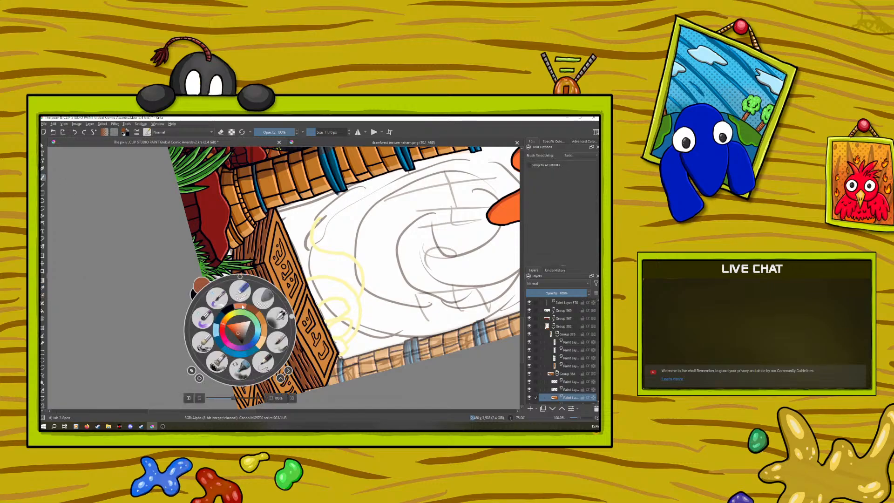
{"action": "left_click", "coordinate": [237, 336]}
{"action": "left_click", "coordinate": [206, 266]}
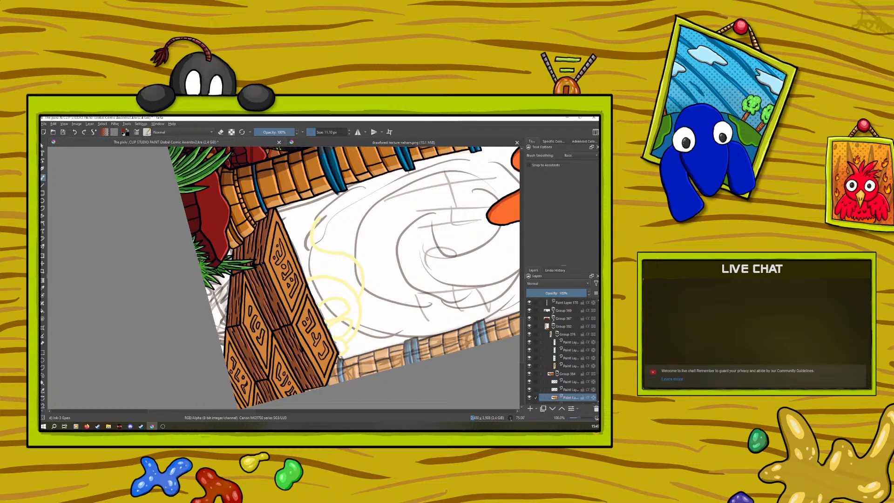
{"action": "right_click", "coordinate": [267, 269]}
{"action": "left_click", "coordinate": [263, 277]}
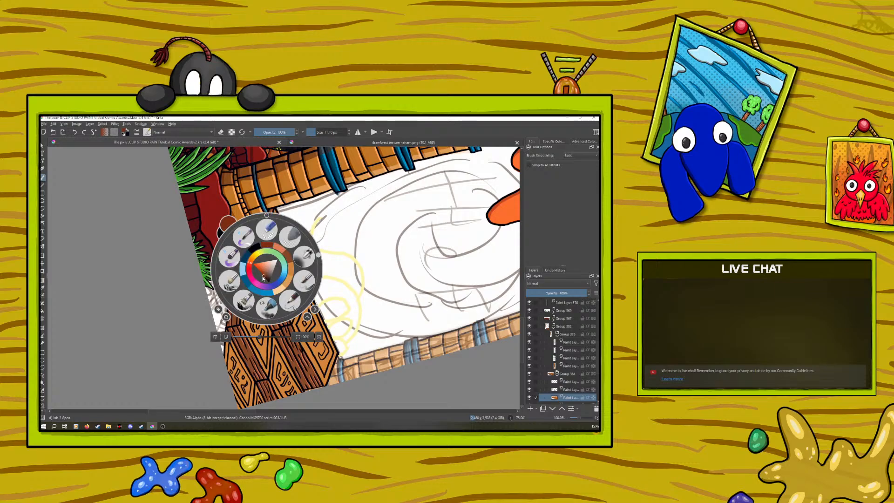
{"action": "left_click", "coordinate": [228, 223]}
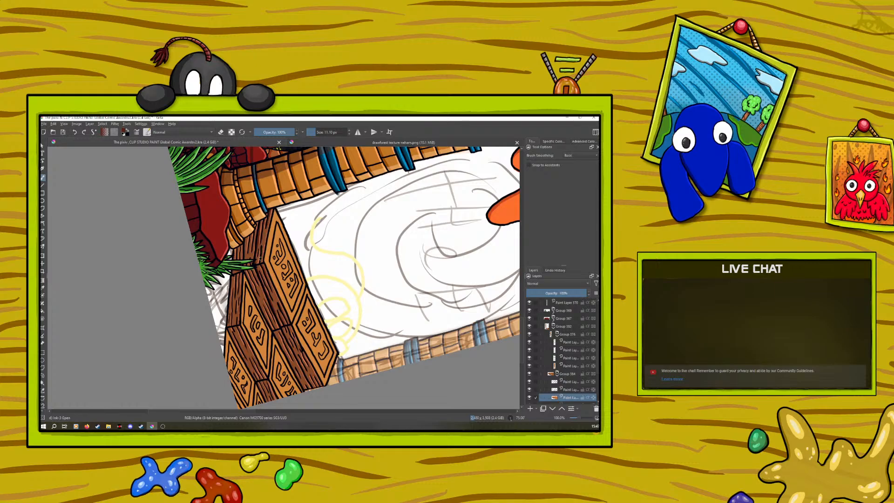
- Continue the deep brown shadows along the wood grain of the stairs, working from different canvas angles
{"action": "right_click", "coordinate": [206, 300]}
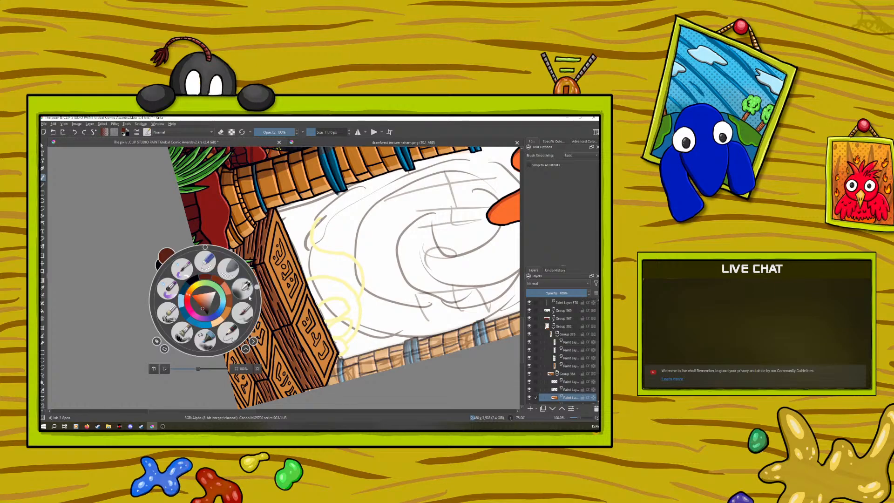
{"action": "left_click_drag", "start_coordinate": [257, 286], "coordinate": [166, 330]}
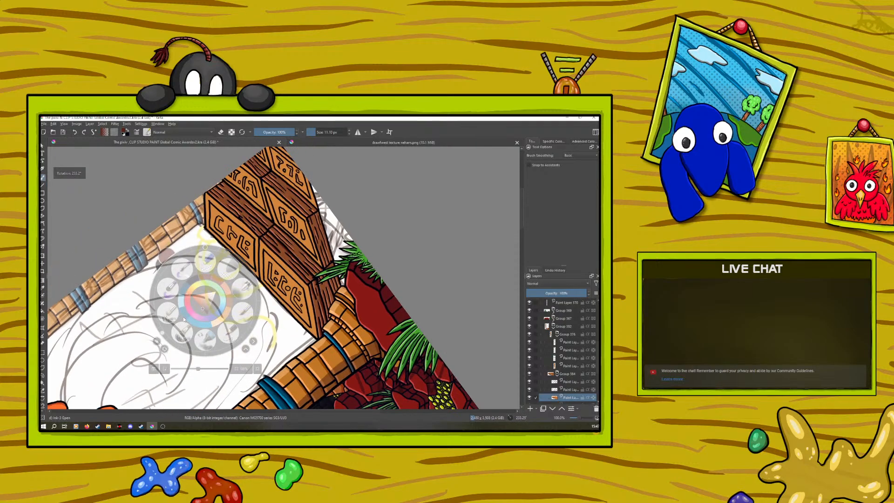
{"action": "right_click", "coordinate": [166, 331]}
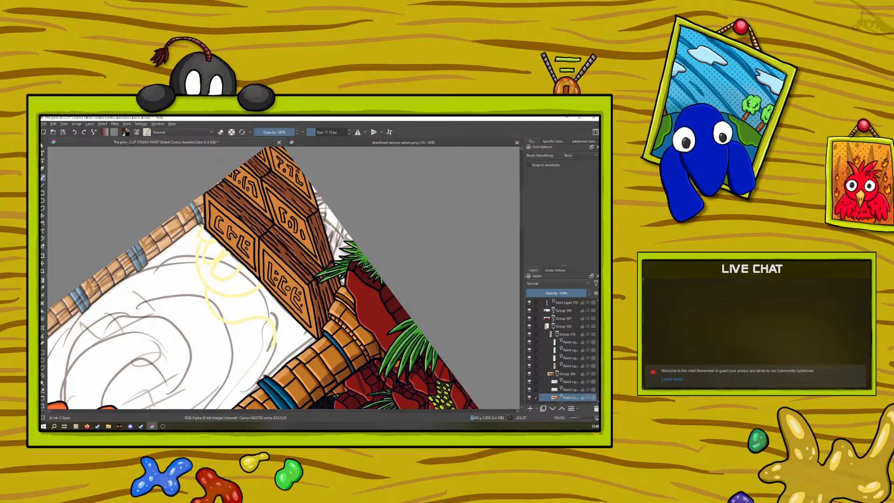
{"action": "right_click", "coordinate": [296, 251]}
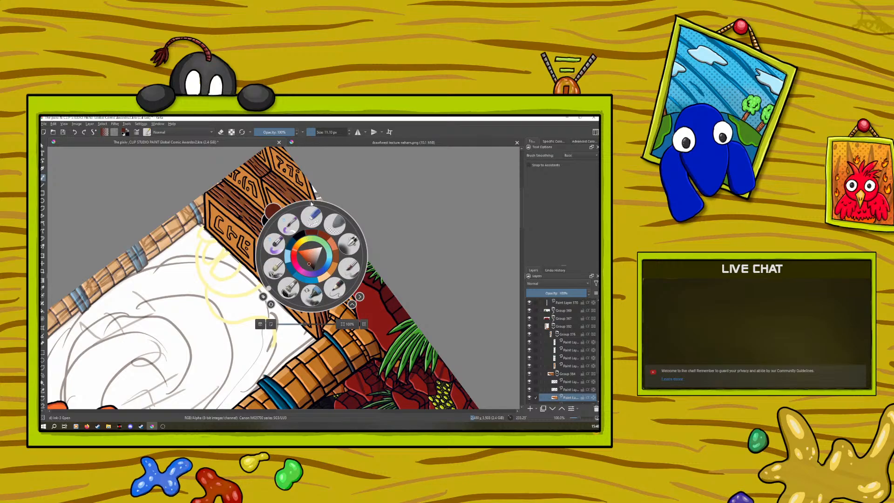
{"action": "left_click_drag", "start_coordinate": [268, 288], "coordinate": [260, 242]}
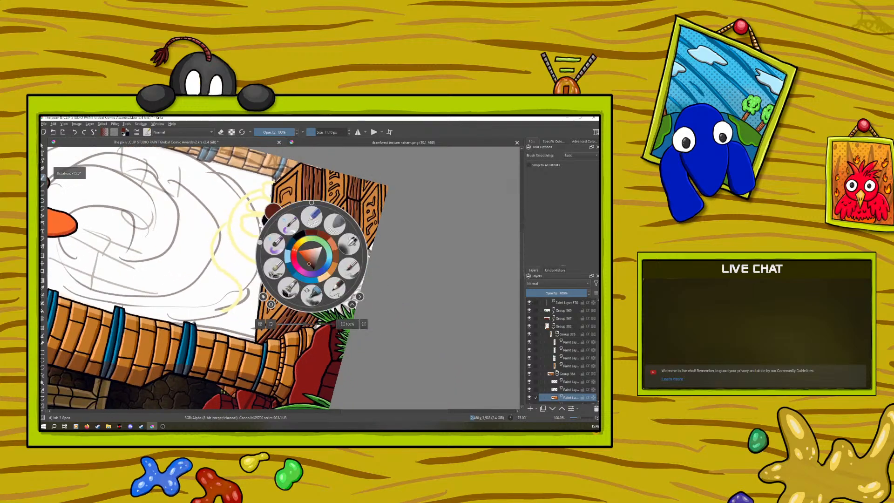
{"action": "right_click", "coordinate": [311, 257]}
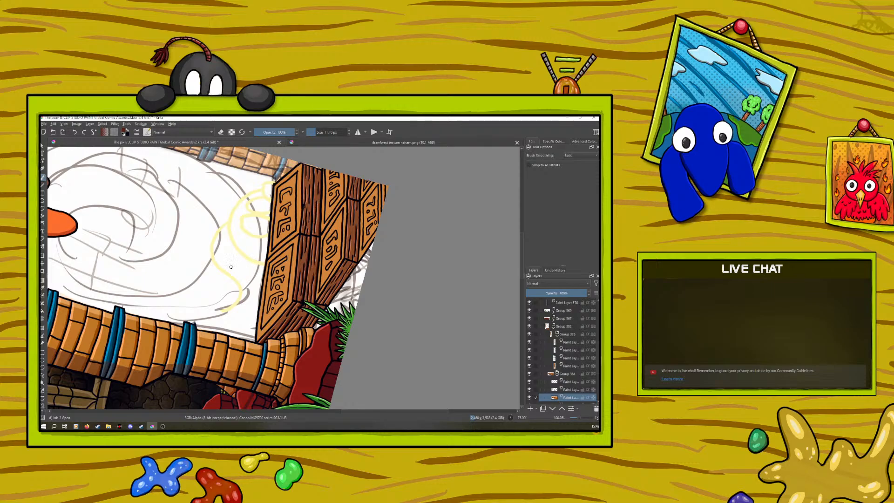
- Add further deep brown grain strokes to the stairs' lower steps and check the shading across the whole staircase
{"action": "right_click", "coordinate": [232, 266]}
{"action": "left_click_drag", "start_coordinate": [177, 251], "coordinate": [283, 256]}
{"action": "left_click", "coordinate": [302, 379]}
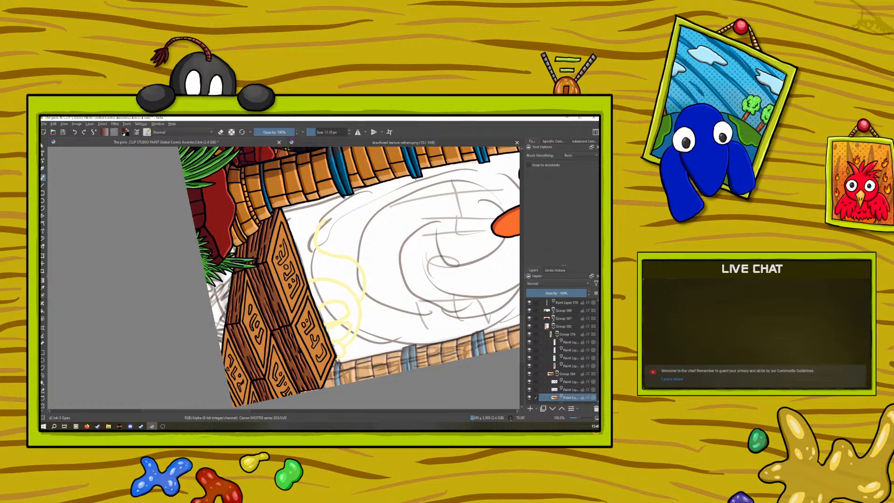
{"action": "right_click", "coordinate": [188, 322]}
{"action": "left_click_drag", "start_coordinate": [238, 312], "coordinate": [161, 355]}
{"action": "right_click", "coordinate": [161, 354]}
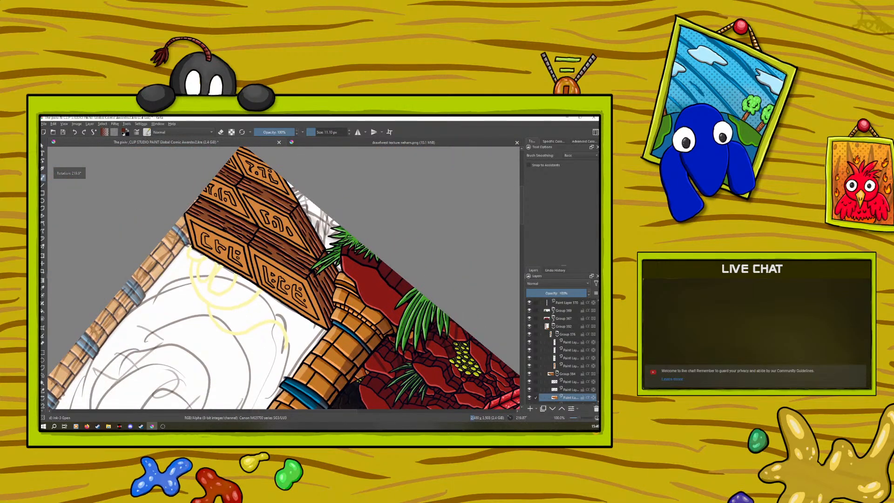
{"action": "scroll", "coordinate": [575, 417], "scroll_direction": "down", "scroll_amount": 3}
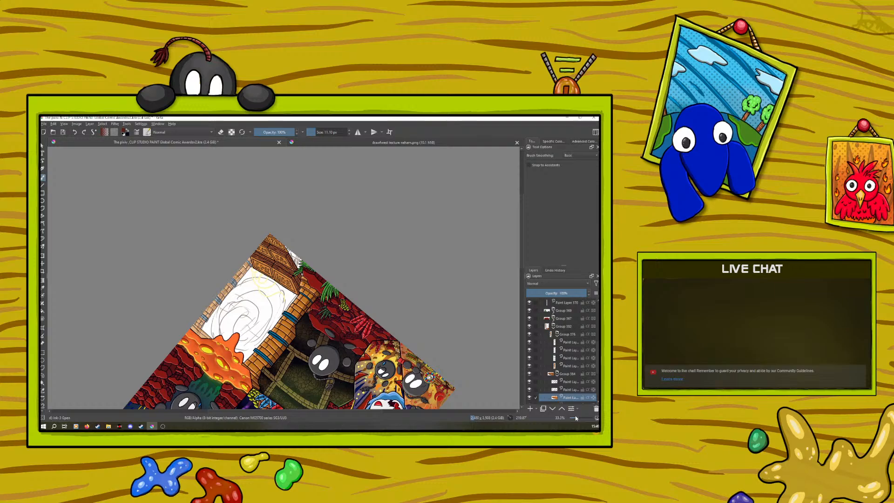
- Sample the golden yellow from the ornaments beside the spotted yellow character panel and return to the brush
{"action": "scroll", "coordinate": [576, 418], "scroll_direction": "up", "scroll_amount": 2}
{"action": "left_click_drag", "start_coordinate": [522, 237], "coordinate": [524, 258]}
{"action": "left_click_drag", "start_coordinate": [302, 411], "coordinate": [361, 411]}
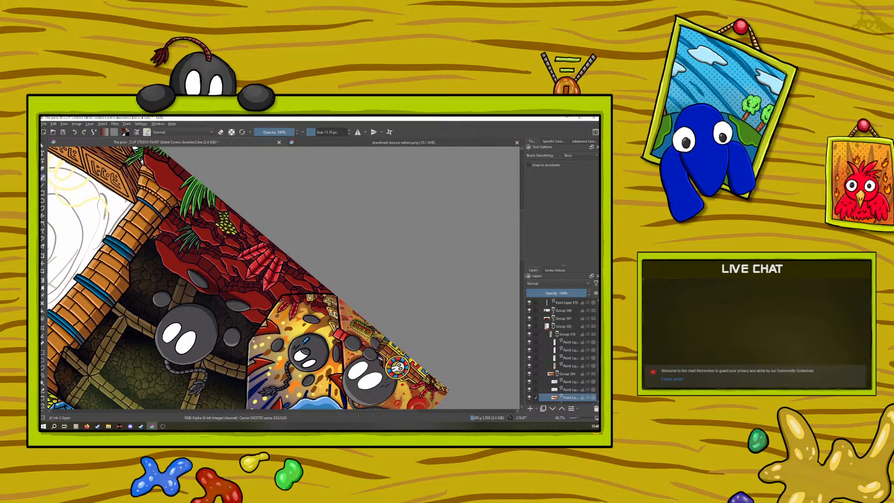
{"action": "key", "text": "p"}
{"action": "left_click", "coordinate": [372, 319]}
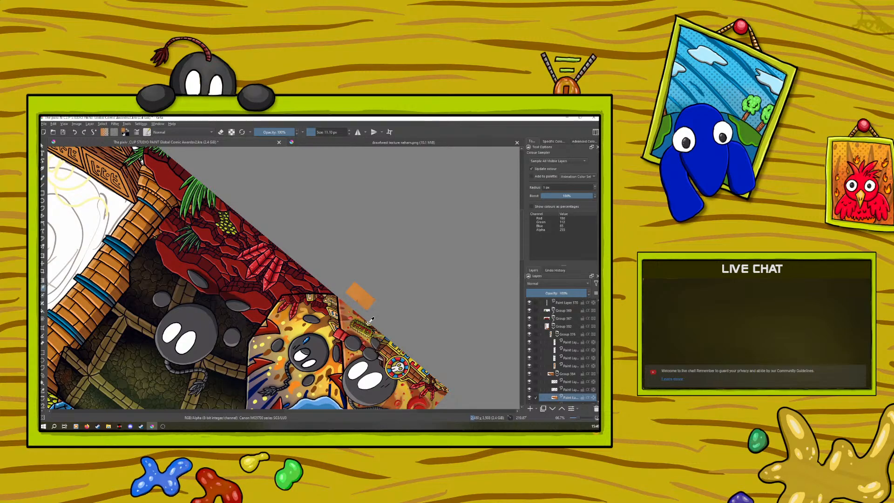
{"action": "left_click", "coordinate": [331, 305]}
{"action": "left_click", "coordinate": [331, 309]}
{"action": "left_click", "coordinate": [332, 320]}
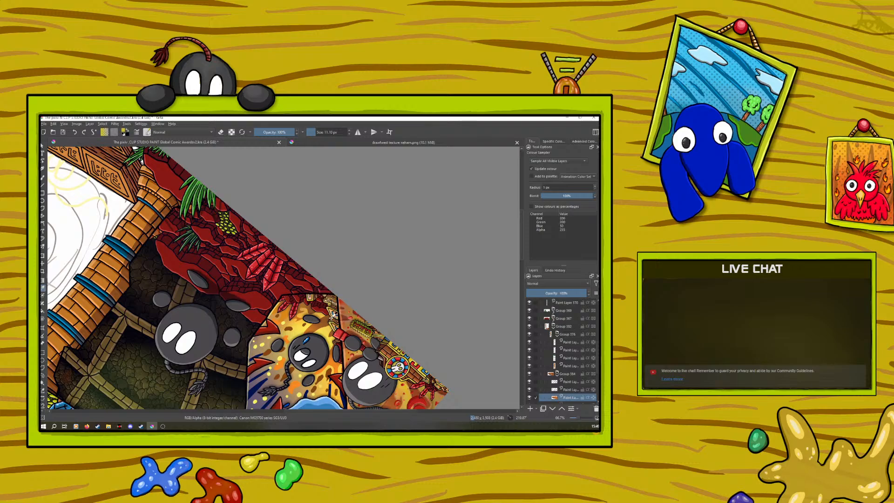
{"action": "key", "text": "b"}
- Add a new paint layer and start painting a yellow border around the first glyph panel on the stairs' front face
{"action": "left_click_drag", "start_coordinate": [311, 411], "coordinate": [244, 411]}
{"action": "scroll", "coordinate": [284, 278], "scroll_direction": "up", "scroll_amount": 3}
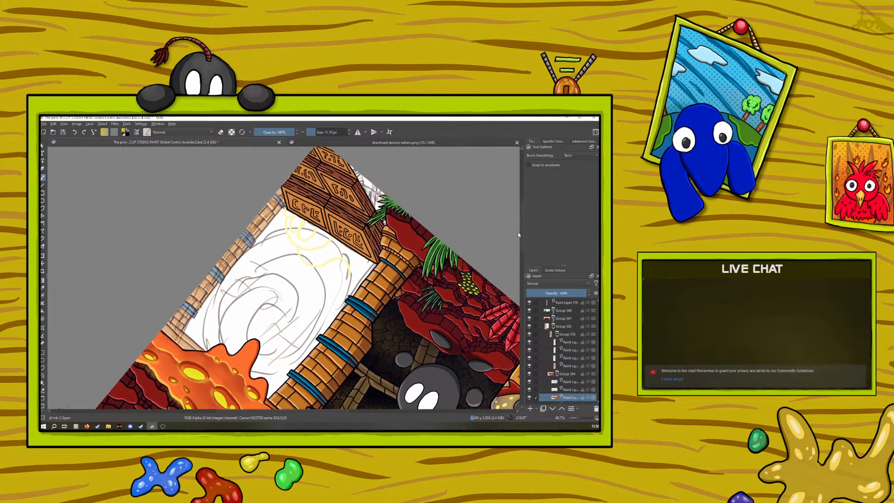
{"action": "right_click", "coordinate": [271, 291]}
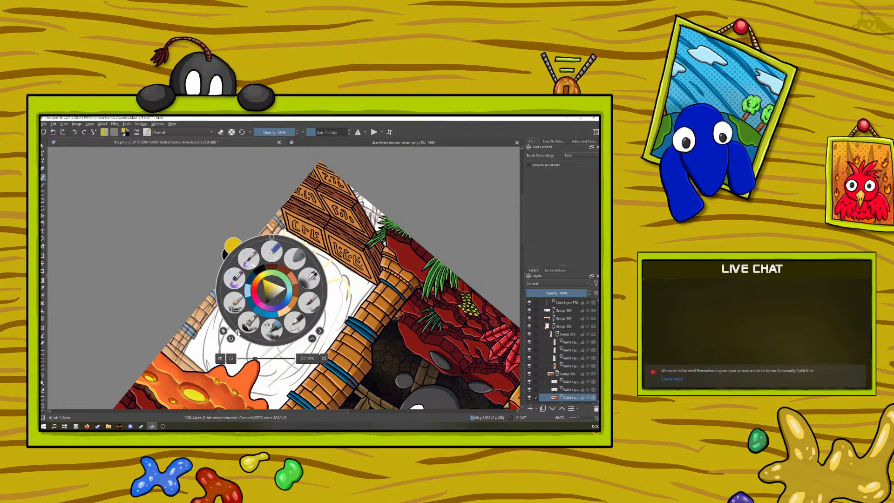
{"action": "left_click_drag", "start_coordinate": [238, 332], "coordinate": [219, 281]}
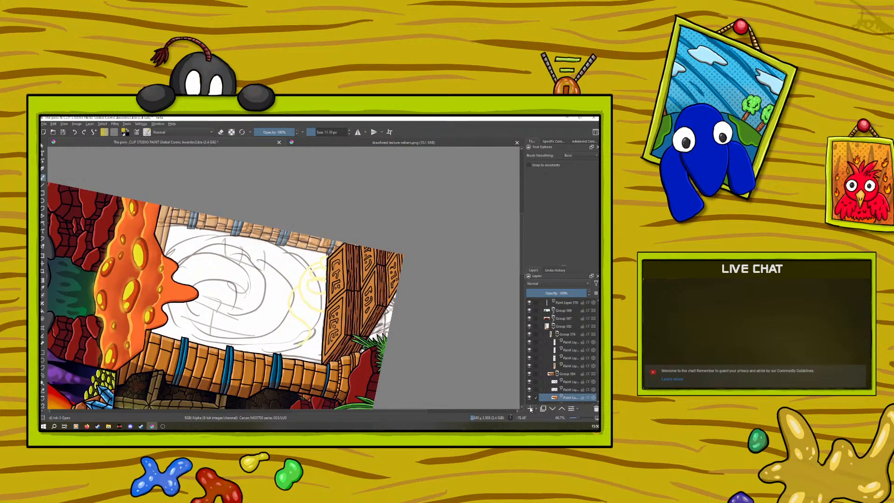
{"action": "left_click", "coordinate": [530, 409]}
{"action": "left_click_drag", "start_coordinate": [346, 289], "coordinate": [345, 265]}
- Enlarge the brush and paint yellow borders around the stairs' remaining glyph panels, erasing any overspill
{"action": "right_click", "coordinate": [245, 330]}
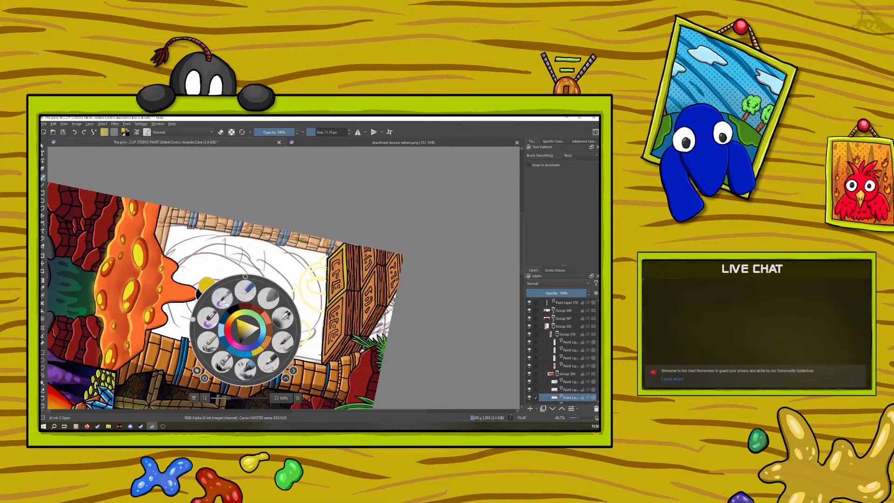
{"action": "mouse_move", "coordinate": [193, 321]}
{"action": "left_mouse_down"}
{"action": "mouse_move", "coordinate": [202, 301]}
{"action": "mouse_move", "coordinate": [296, 303]}
{"action": "left_mouse_up"}
{"action": "right_click", "coordinate": [297, 303]}
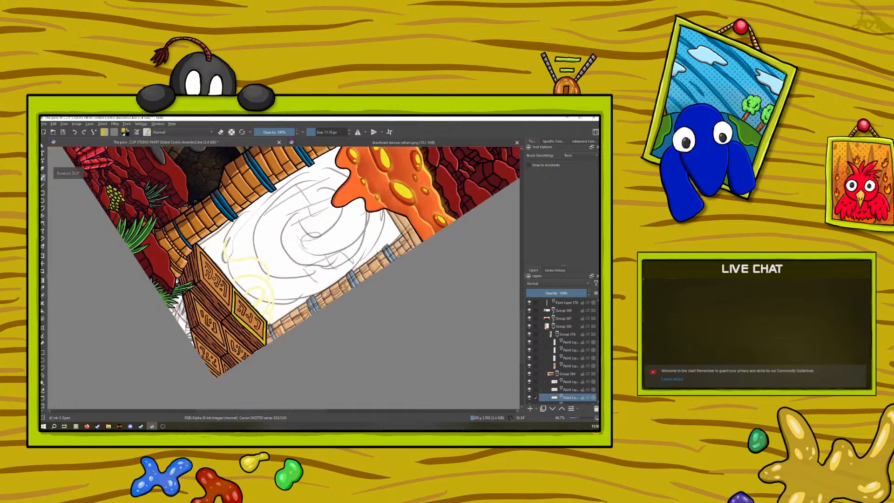
{"action": "left_click_drag", "start_coordinate": [217, 295], "coordinate": [224, 302]}
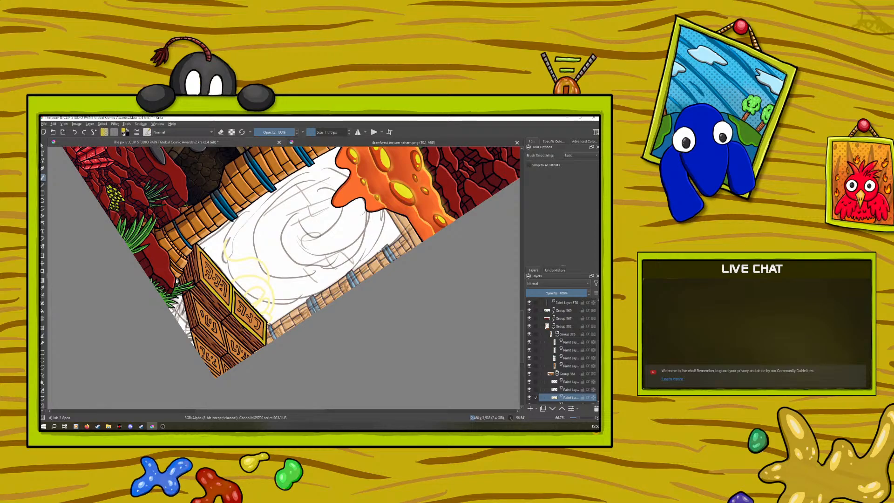
{"action": "left_click_drag", "start_coordinate": [318, 132], "coordinate": [320, 131]}
{"action": "left_click", "coordinate": [221, 132]}
{"action": "left_click", "coordinate": [222, 133]}
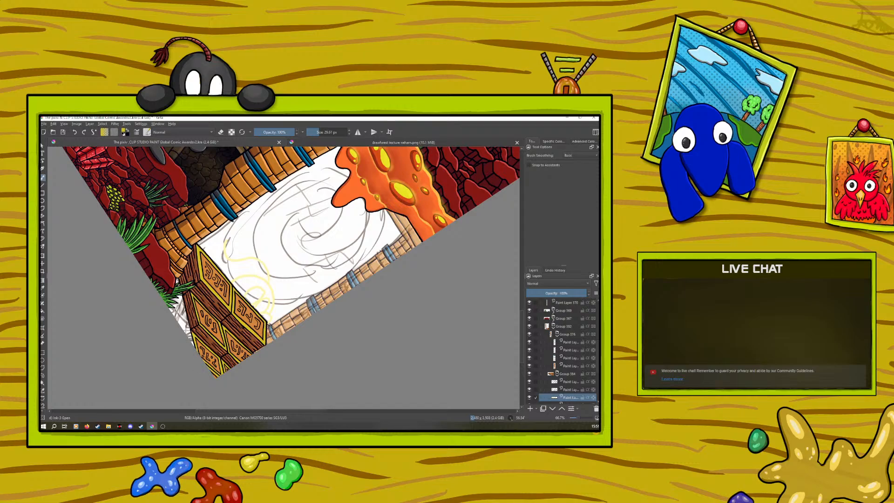
- Lighten the brush colour to pale yellow and paint highlights along the yellow borders of the stairs' glyph panels
{"action": "left_click", "coordinate": [577, 417]}
{"action": "left_click_drag", "start_coordinate": [576, 418], "coordinate": [581, 418]}
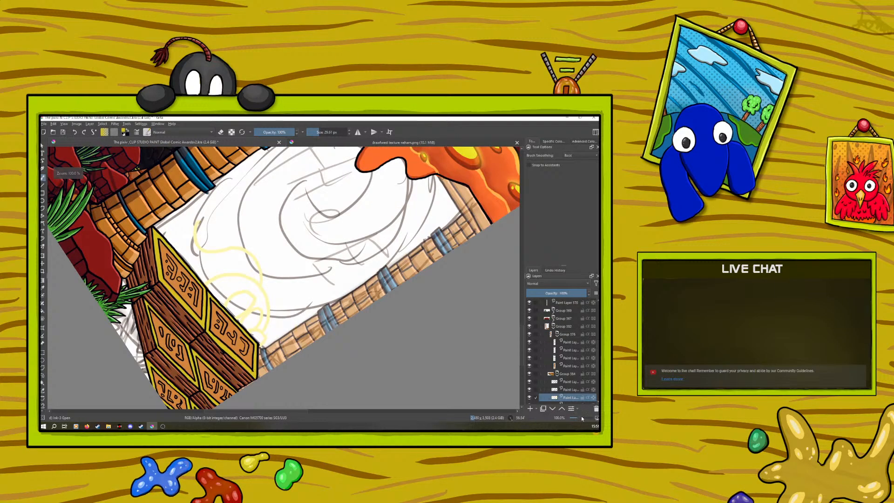
{"action": "left_click_drag", "start_coordinate": [300, 411], "coordinate": [177, 411]}
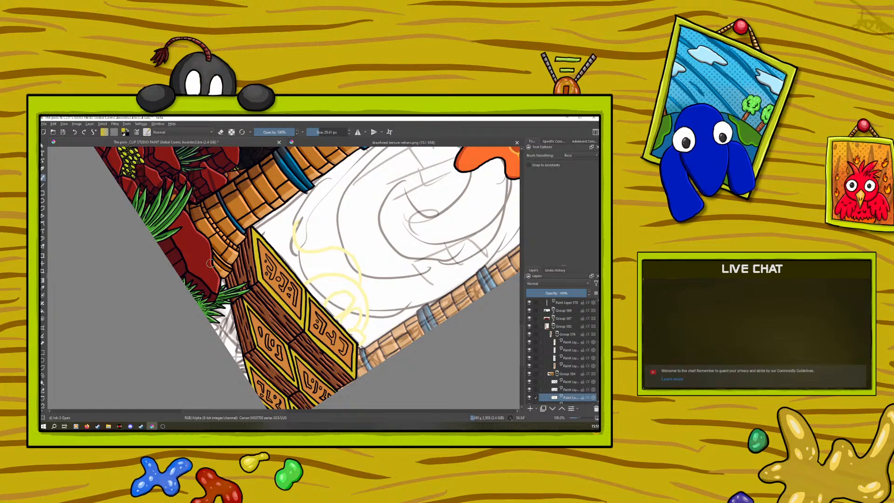
{"action": "right_click", "coordinate": [210, 293]}
{"action": "left_click_drag", "start_coordinate": [205, 305], "coordinate": [211, 302]}
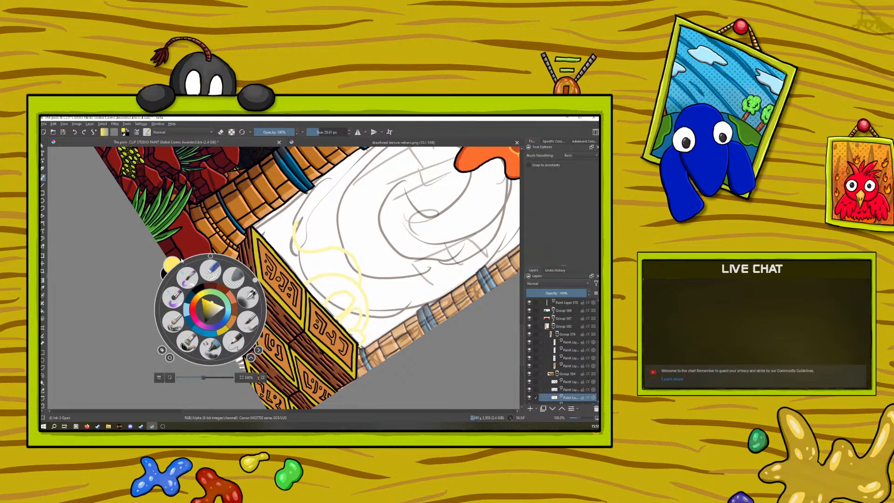
{"action": "left_click", "coordinate": [268, 285]}
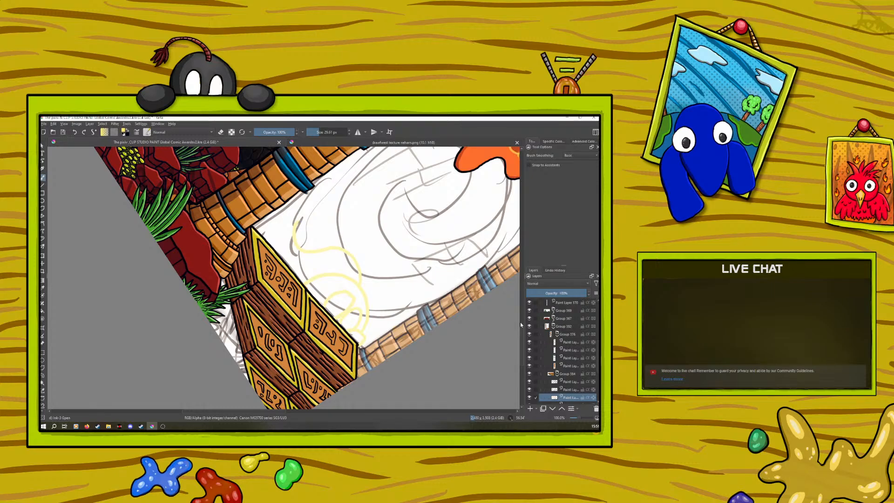
{"action": "scroll", "coordinate": [520, 322], "scroll_direction": "down", "scroll_amount": 4}
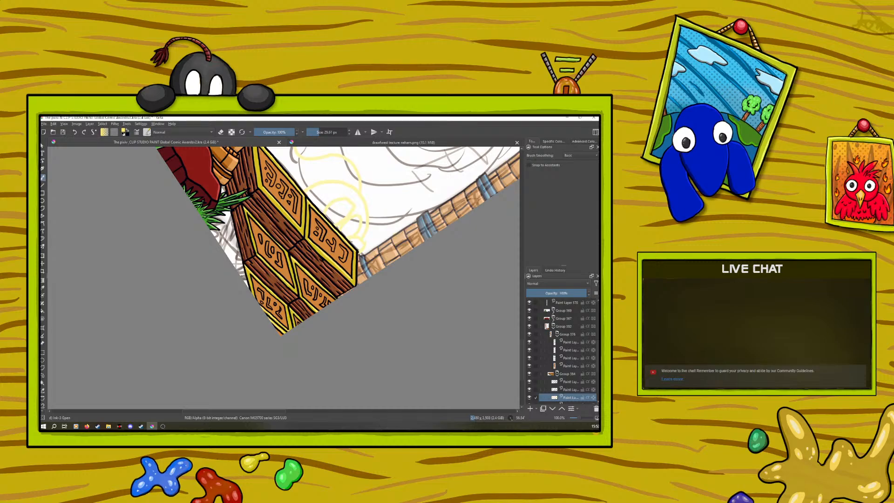
- Sample the bright blue from the small bomb character's teardrop and return to the brush
{"action": "scroll", "coordinate": [577, 418], "scroll_direction": "down", "scroll_amount": 4}
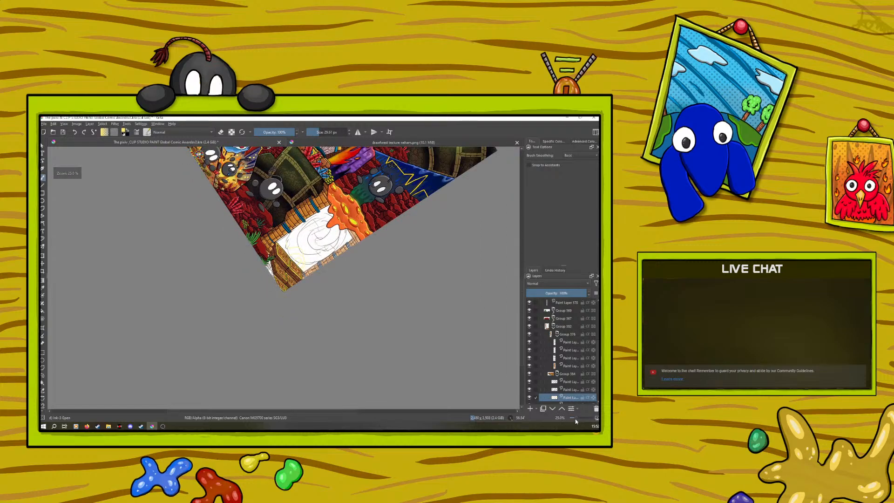
{"action": "left_click_drag", "start_coordinate": [521, 338], "coordinate": [522, 311]}
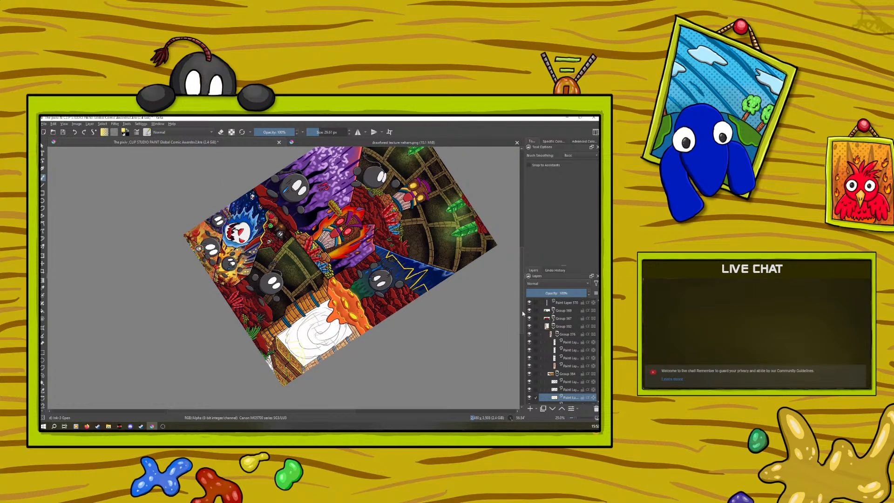
{"action": "left_click", "coordinate": [43, 289]}
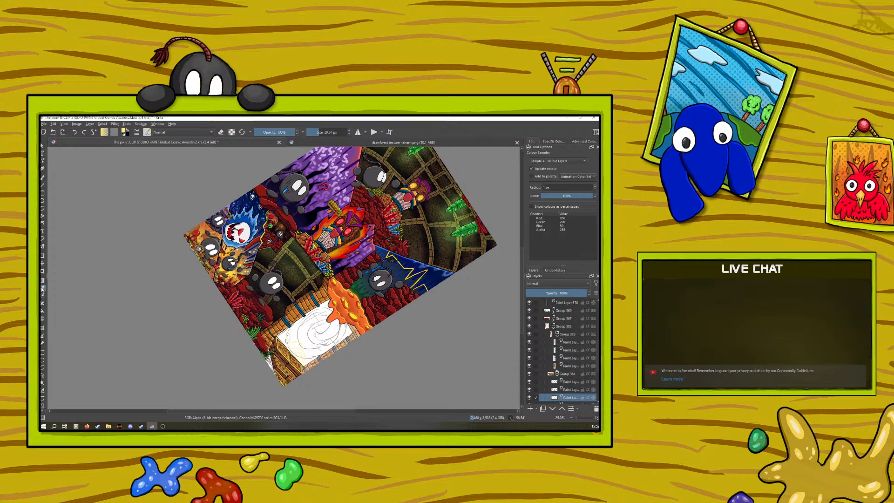
{"action": "scroll", "coordinate": [577, 417], "scroll_direction": "up", "scroll_amount": 4}
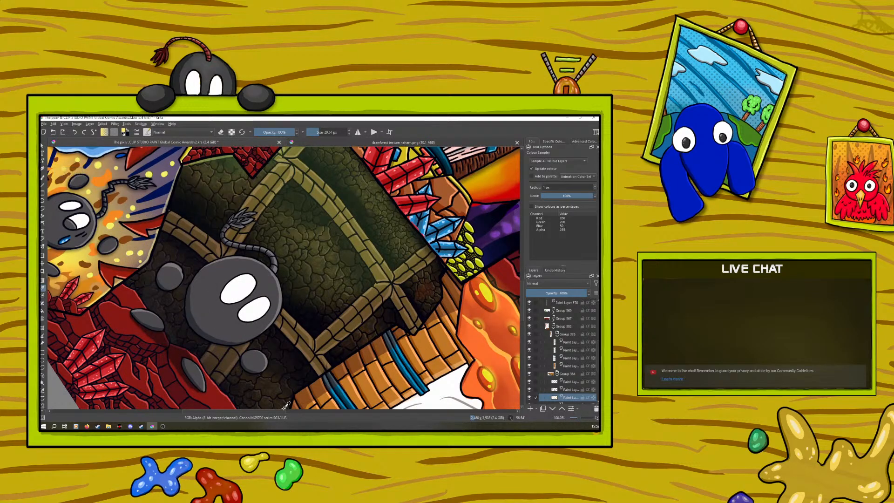
{"action": "left_click_drag", "start_coordinate": [260, 413], "coordinate": [216, 393]}
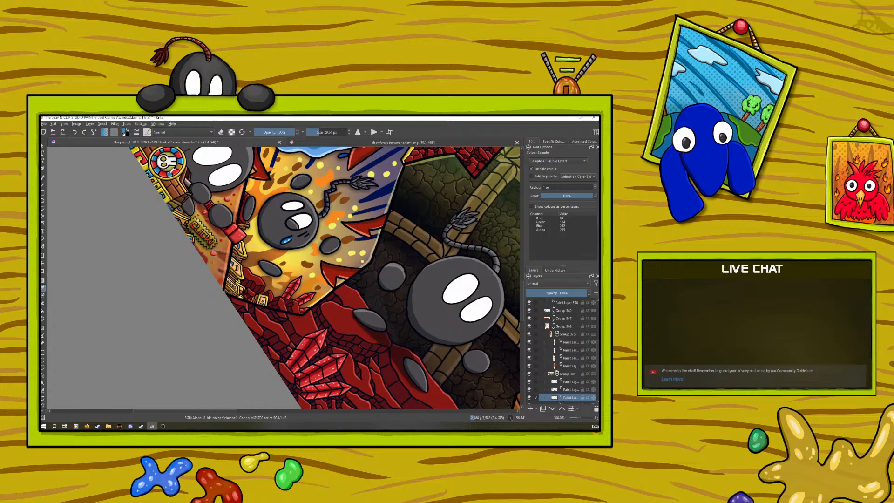
{"action": "left_click", "coordinate": [42, 177]}
- Paint the carved glyphs on the stairs' front panels bright blue and erase the stray paint around them
{"action": "left_click_drag", "start_coordinate": [522, 315], "coordinate": [523, 343]}
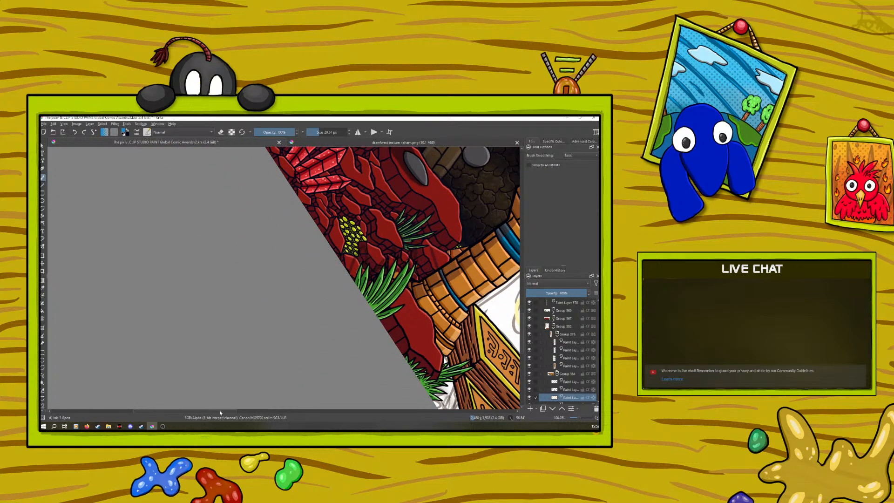
{"action": "left_click_drag", "start_coordinate": [220, 412], "coordinate": [247, 413]}
{"action": "left_click_drag", "start_coordinate": [522, 311], "coordinate": [524, 325]}
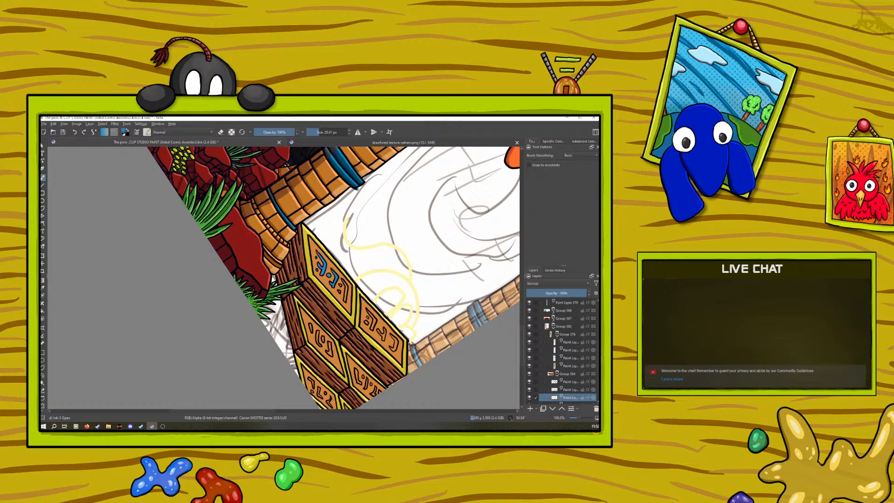
{"action": "left_click", "coordinate": [529, 397]}
{"action": "left_click", "coordinate": [530, 397]}
{"action": "left_click_drag", "start_coordinate": [373, 320], "coordinate": [375, 327]}
{"action": "left_click", "coordinate": [221, 132]}
{"action": "left_click", "coordinate": [222, 132]}
{"action": "scroll", "coordinate": [383, 316], "scroll_direction": "down", "scroll_amount": 2}
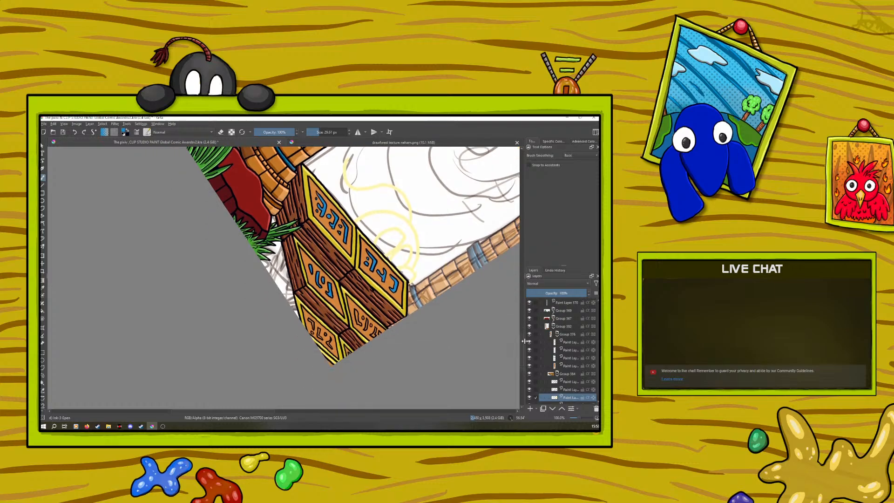
- Rotate the canvas, fill the glyphs on the stairs' remaining panels with bright blue and tidy their edges
{"action": "right_click", "coordinate": [289, 328]}
{"action": "left_click_drag", "start_coordinate": [334, 298], "coordinate": [343, 329]}
{"action": "right_click", "coordinate": [307, 285]}
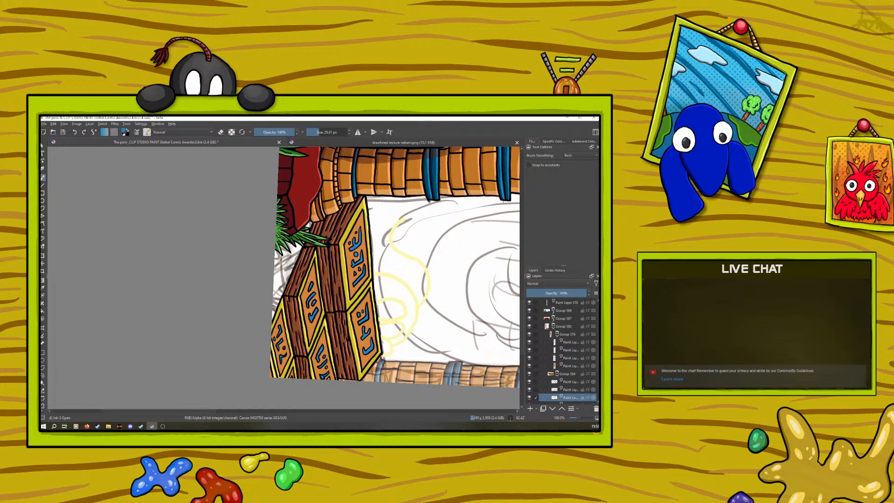
{"action": "left_click", "coordinate": [221, 132]}
{"action": "left_click_drag", "start_coordinate": [579, 417], "coordinate": [580, 417]}
- Lighten the brush colour to pale blue, try highlights on the glyphs and undo the last stroke
{"action": "right_click", "coordinate": [294, 324]}
{"action": "left_click_drag", "start_coordinate": [303, 328], "coordinate": [292, 331]}
{"action": "right_click", "coordinate": [292, 331]}
{"action": "left_click", "coordinate": [75, 133]}
- Add pale blue highlights and darker blue shadows to the stairs' glyphs with the layer's transparency locked
{"action": "right_click", "coordinate": [230, 329]}
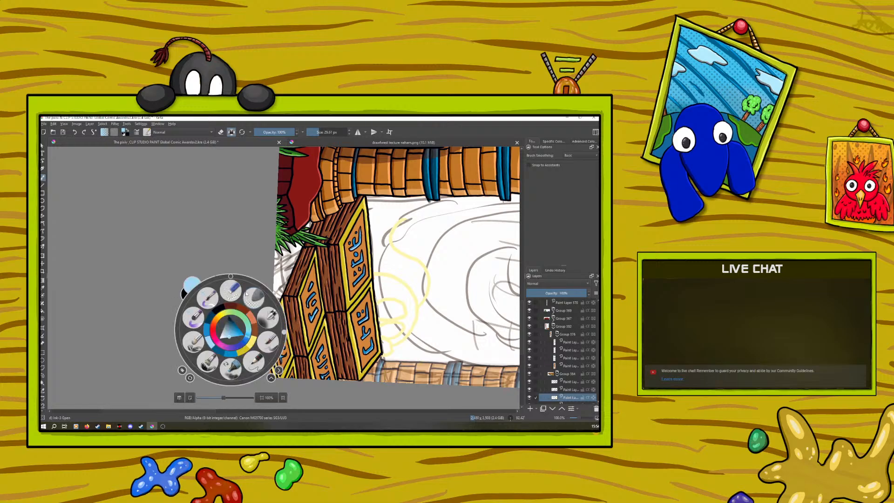
{"action": "left_click", "coordinate": [233, 327]}
{"action": "right_click", "coordinate": [233, 289]}
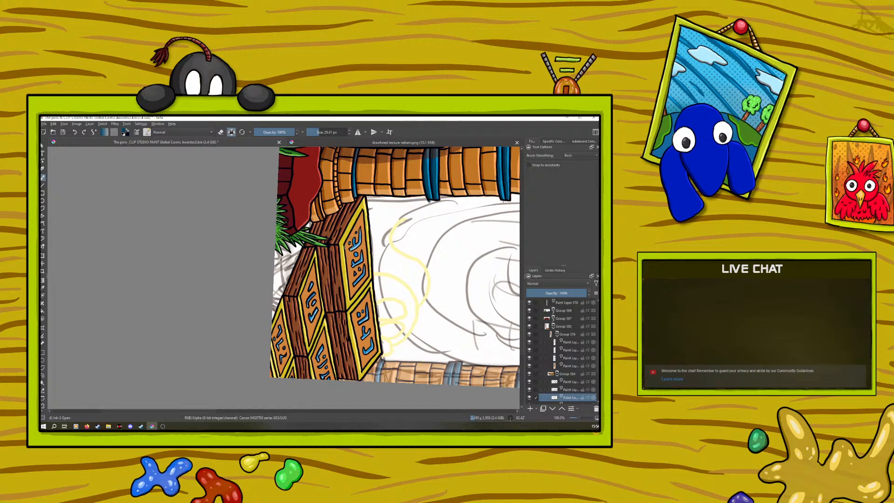
{"action": "left_click_drag", "start_coordinate": [361, 239], "coordinate": [357, 246]}
{"action": "left_click_drag", "start_coordinate": [579, 417], "coordinate": [580, 415]}
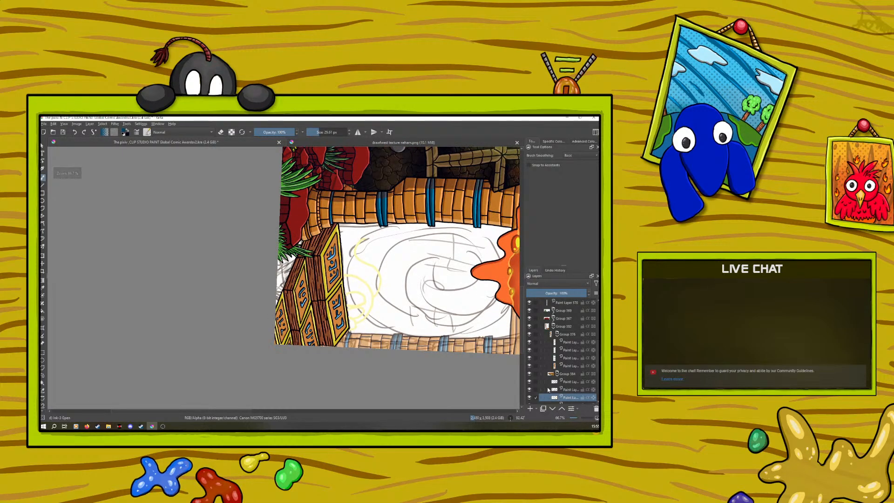
- Select the stairs' wood colour layer, sample the orange-brown from a glyph panel and return to the brush
{"action": "scroll", "coordinate": [566, 354], "scroll_direction": "down", "scroll_amount": 2}
{"action": "left_click", "coordinate": [572, 377]}
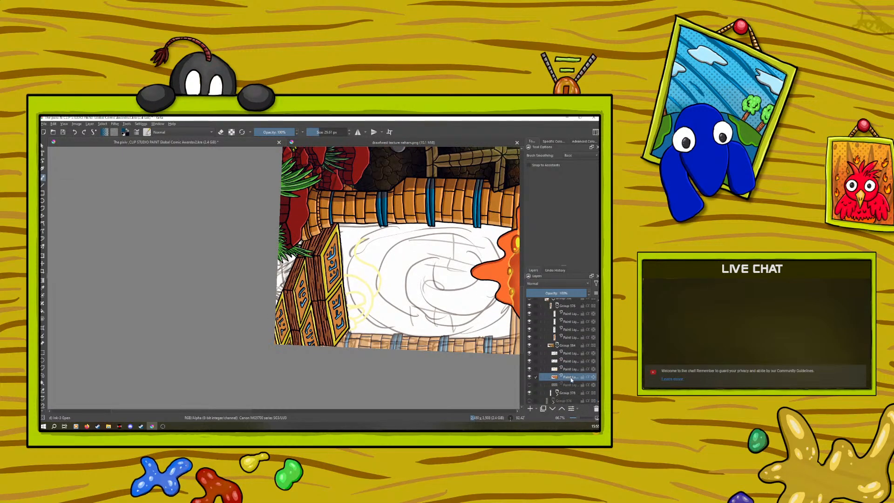
{"action": "mouse_move", "coordinate": [572, 380]}
{"action": "right_click", "coordinate": [245, 329]}
{"action": "right_click", "coordinate": [246, 329]}
{"action": "left_click", "coordinate": [43, 287]}
{"action": "left_click", "coordinate": [300, 282]}
{"action": "key", "text": "b"}
{"action": "right_click", "coordinate": [186, 321]}
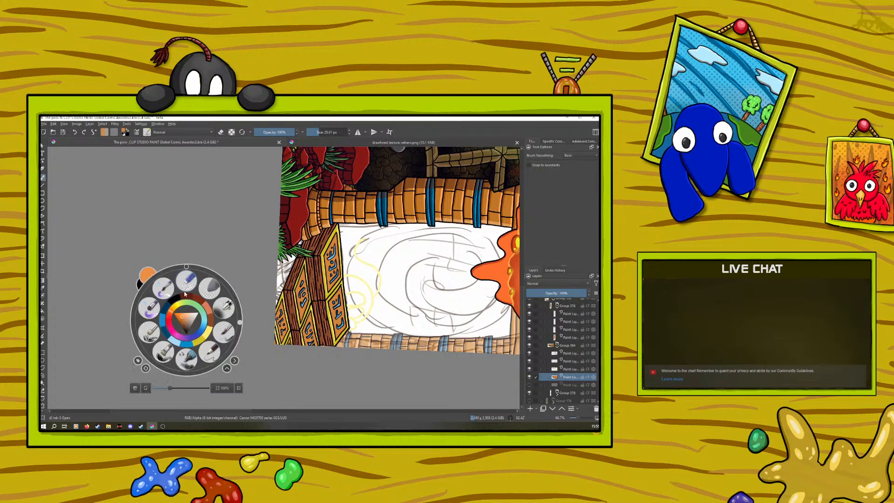
- Lighten the brush colour to pale orange, lock transparency, and paint highlights on the stairs' wooden glyph panels
{"action": "left_click", "coordinate": [184, 319]}
{"action": "left_click", "coordinate": [231, 132]}
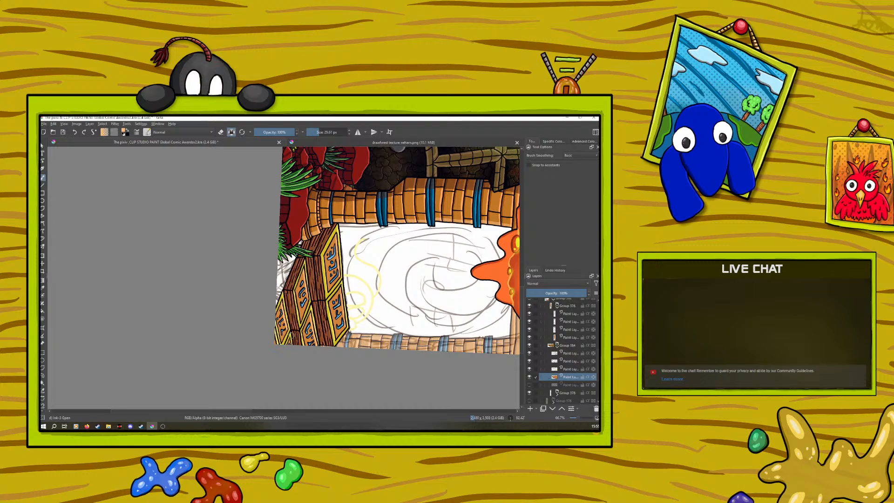
{"action": "right_click", "coordinate": [277, 285]}
{"action": "left_click_drag", "start_coordinate": [330, 287], "coordinate": [224, 293]}
{"action": "right_click", "coordinate": [218, 286]}
- Darken the brush colour to a deeper orange, undo the last stroke and paint shading on the stairs' glyph panels
{"action": "right_click", "coordinate": [204, 270]}
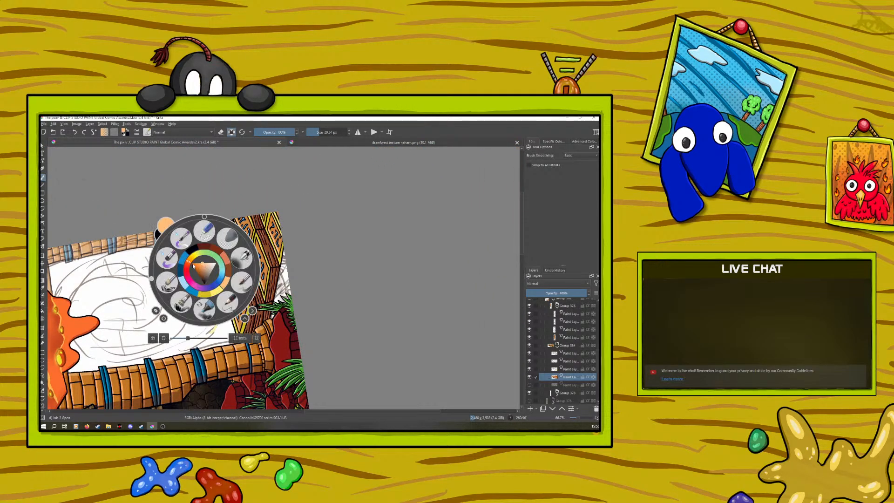
{"action": "left_click_drag", "start_coordinate": [201, 264], "coordinate": [196, 273]}
{"action": "right_click", "coordinate": [196, 273]}
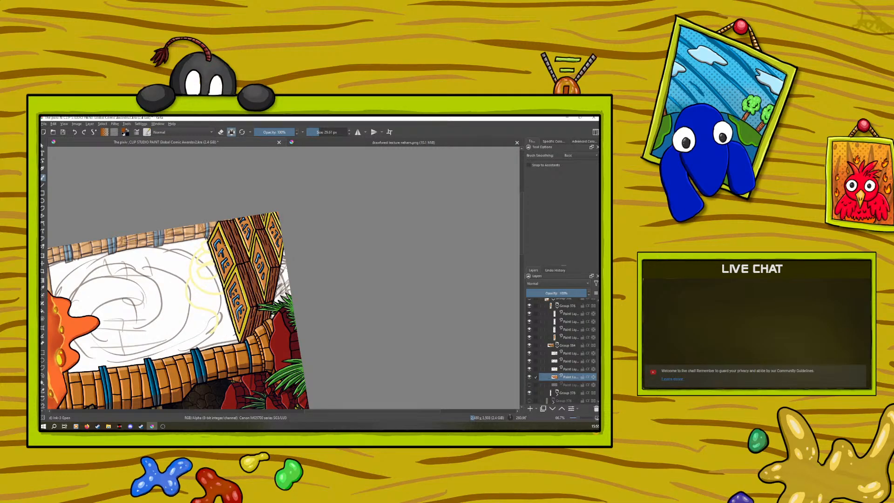
{"action": "left_click", "coordinate": [76, 133]}
{"action": "left_click_drag", "start_coordinate": [219, 230], "coordinate": [233, 263]}
- Continue the deep orange shading on the glyph panels from another canvas angle and check the staircase within the page
{"action": "right_click", "coordinate": [229, 233]}
{"action": "left_click_drag", "start_coordinate": [177, 243], "coordinate": [203, 193]}
{"action": "right_click", "coordinate": [189, 204]}
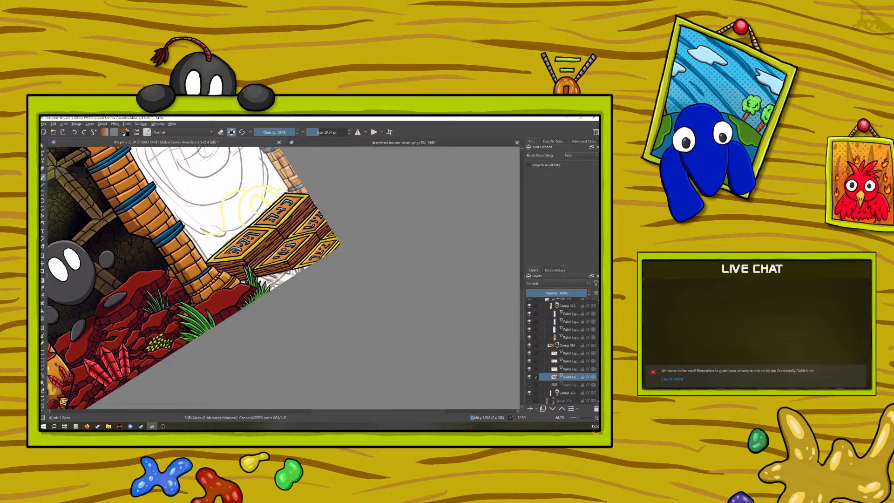
{"action": "left_click_drag", "start_coordinate": [579, 417], "coordinate": [577, 421]}
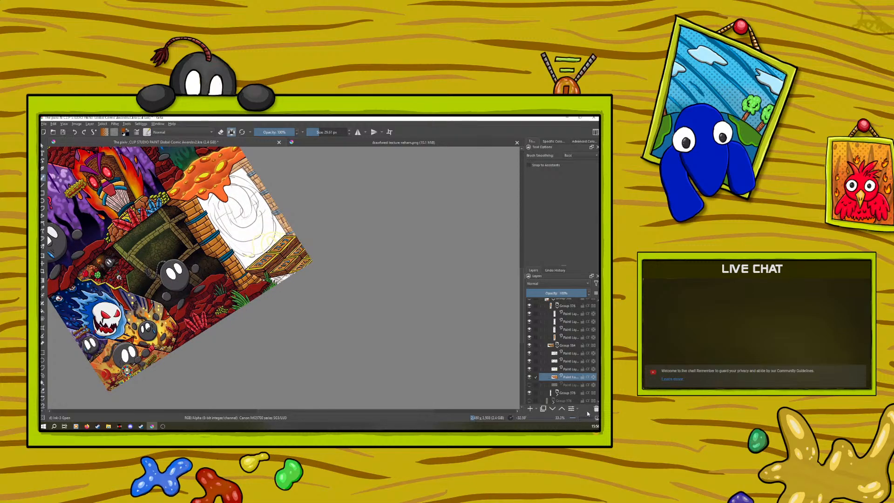
{"action": "scroll", "coordinate": [523, 299], "scroll_direction": "up", "scroll_amount": 3}
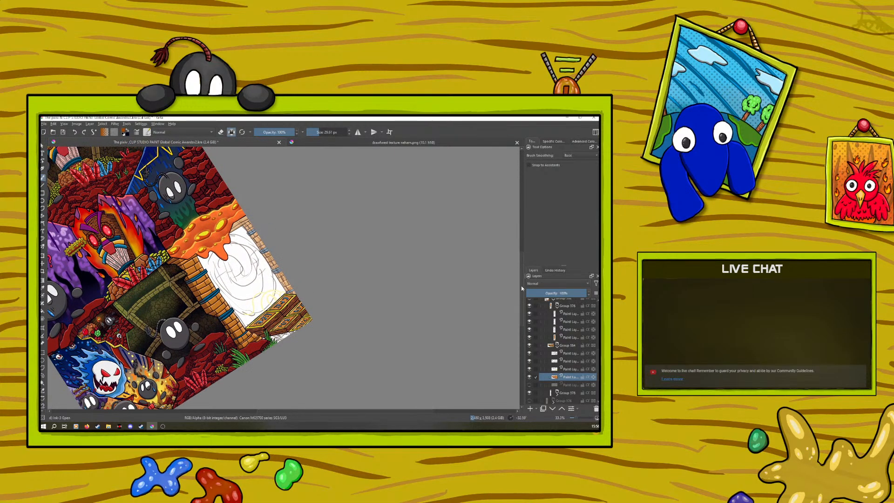
- Reset the canvas rotation so the whole comic page stands upright for review
{"action": "left_click_drag", "start_coordinate": [285, 413], "coordinate": [234, 413]}
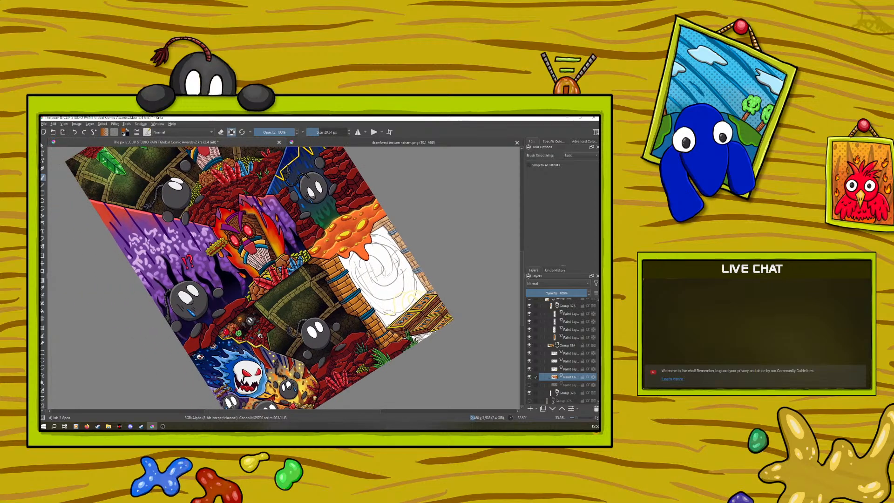
{"action": "right_click", "coordinate": [235, 305]}
{"action": "left_click", "coordinate": [235, 253]}
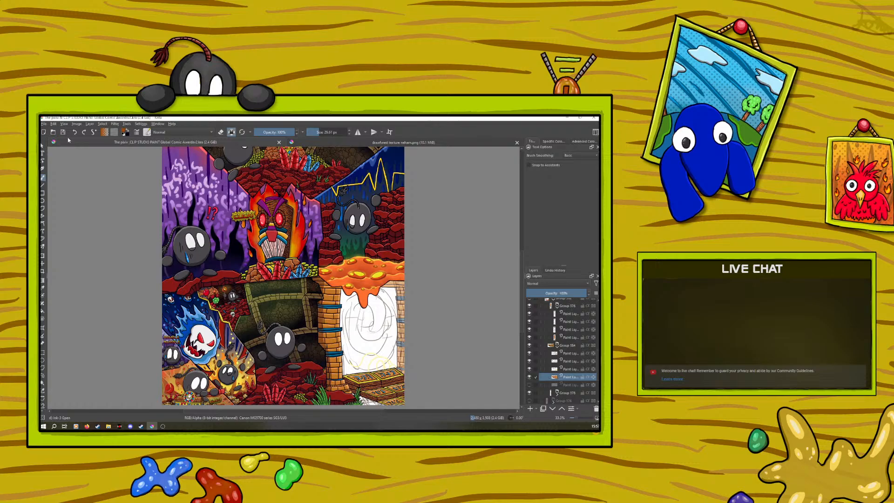
- Expand the layer group of the portal's far brick pillar, select its semi-transparent paint layer and switch the brush to erase mode
{"action": "left_click", "coordinate": [569, 393]}
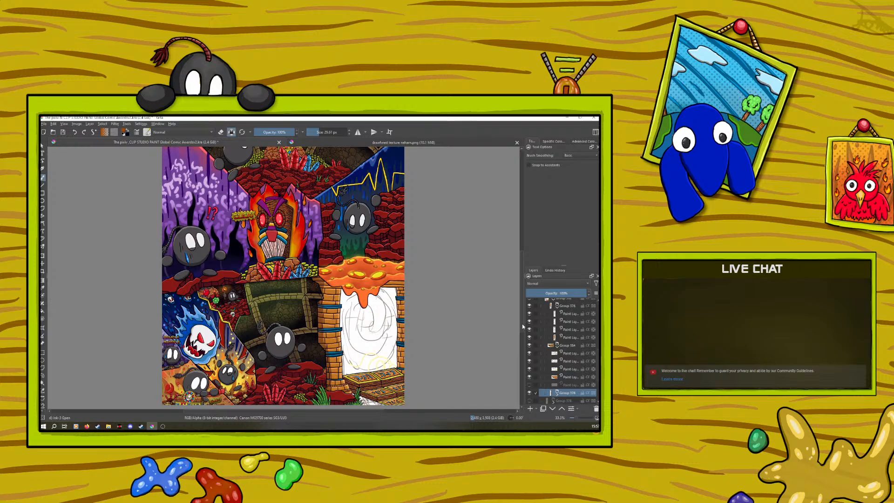
{"action": "left_click_drag", "start_coordinate": [522, 325], "coordinate": [522, 341]}
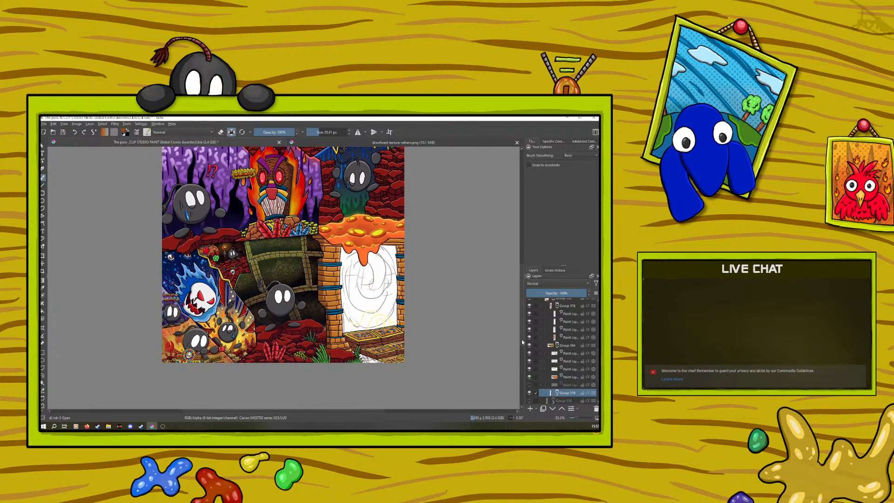
{"action": "left_click", "coordinate": [558, 392]}
{"action": "left_click_drag", "start_coordinate": [597, 352], "coordinate": [597, 356]}
{"action": "left_click", "coordinate": [566, 372]}
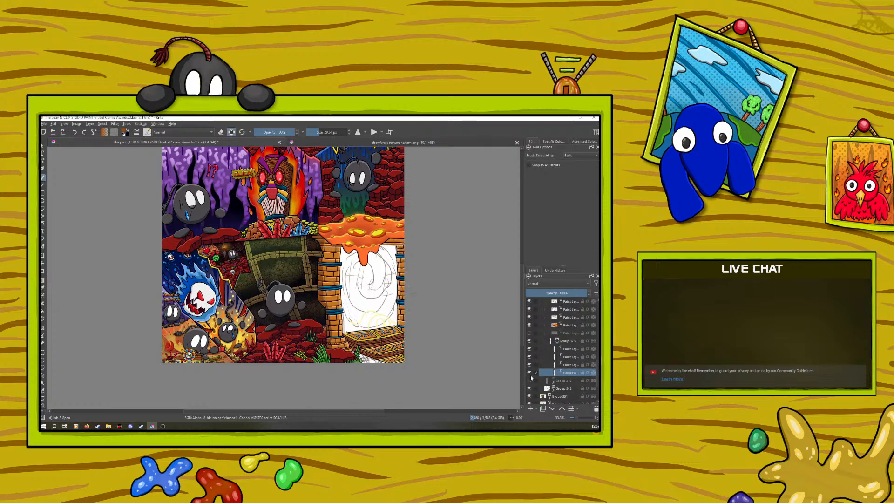
{"action": "left_click", "coordinate": [563, 364]}
{"action": "key", "text": "e"}
{"action": "key", "text": "slash"}
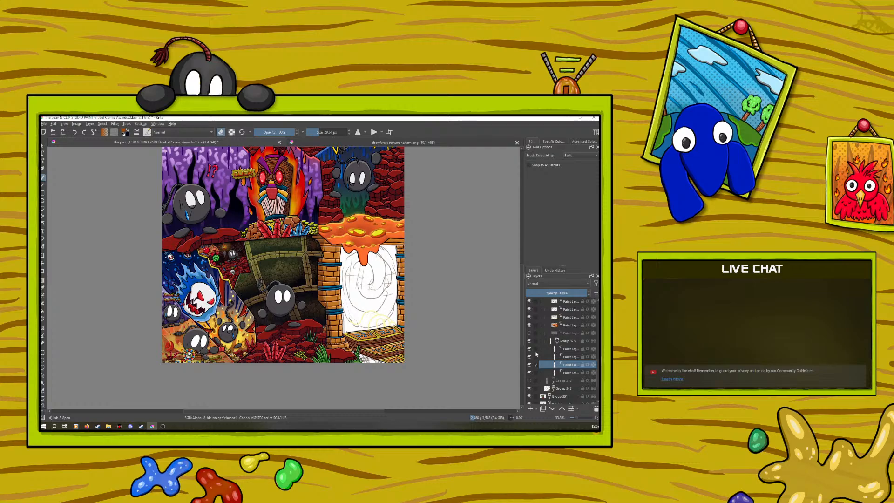
{"action": "left_click", "coordinate": [556, 355]}
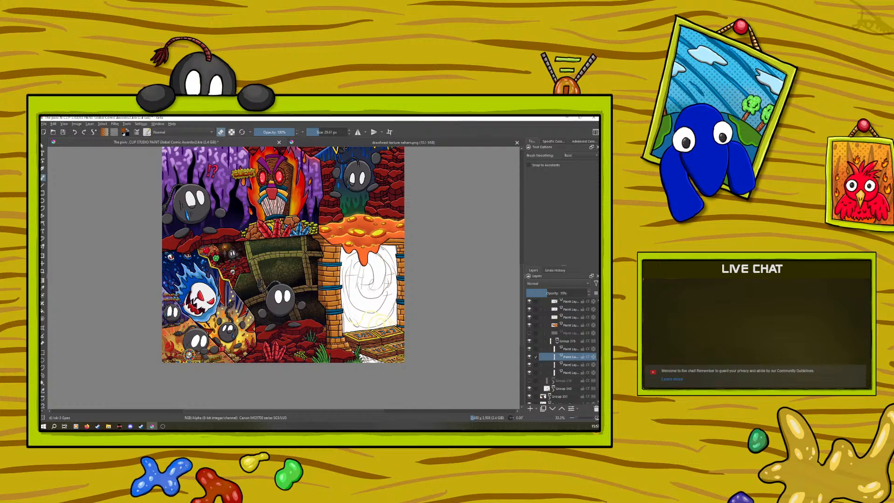
- Hide and reshow the far brick pillar's group to check its contents, and preview the hidden stairs sketch layer above it
{"action": "left_click", "coordinate": [529, 341]}
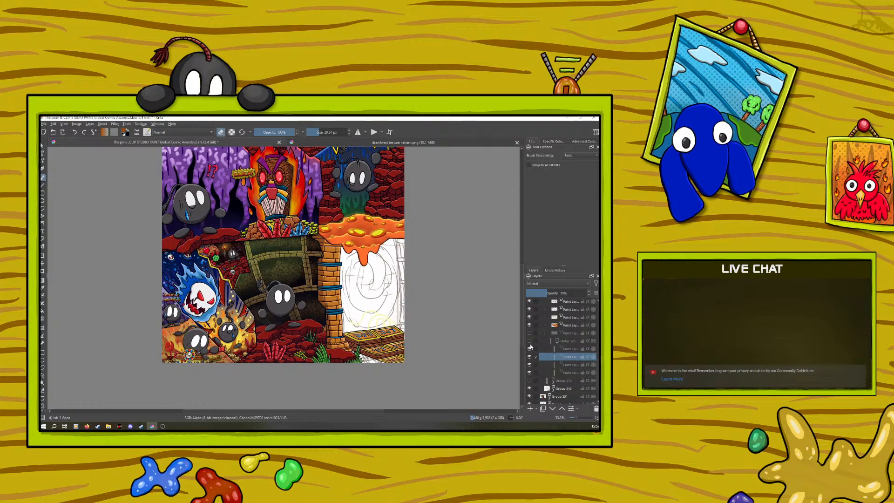
{"action": "left_click", "coordinate": [530, 341]}
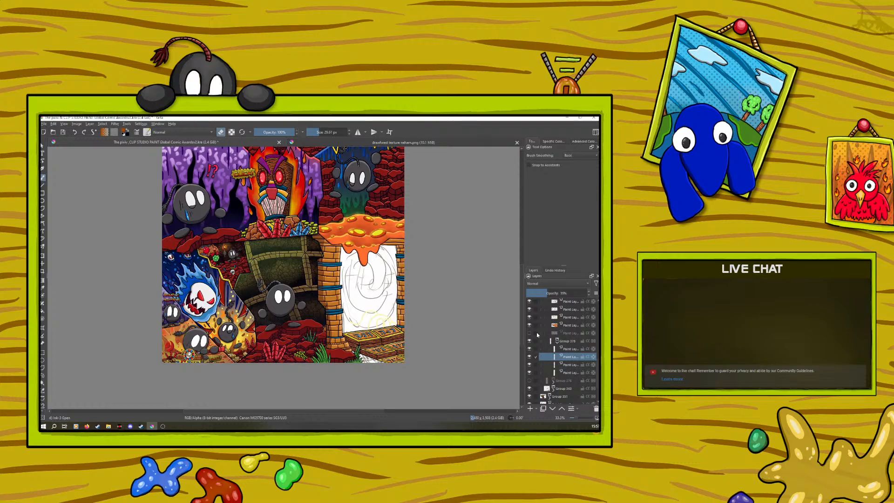
{"action": "mouse_move", "coordinate": [537, 334]}
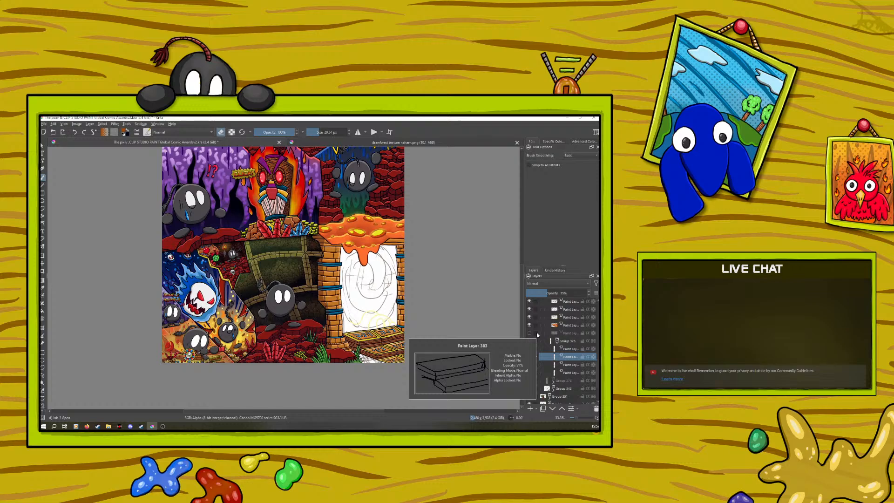